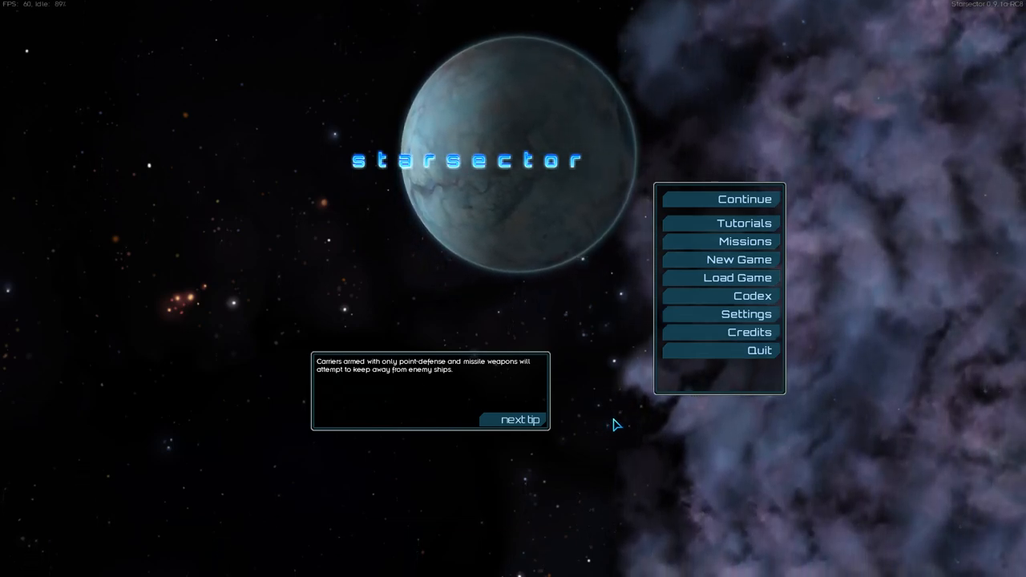
Lower the Music volume slightly in Settings and save the new settings
left_click(725, 315)
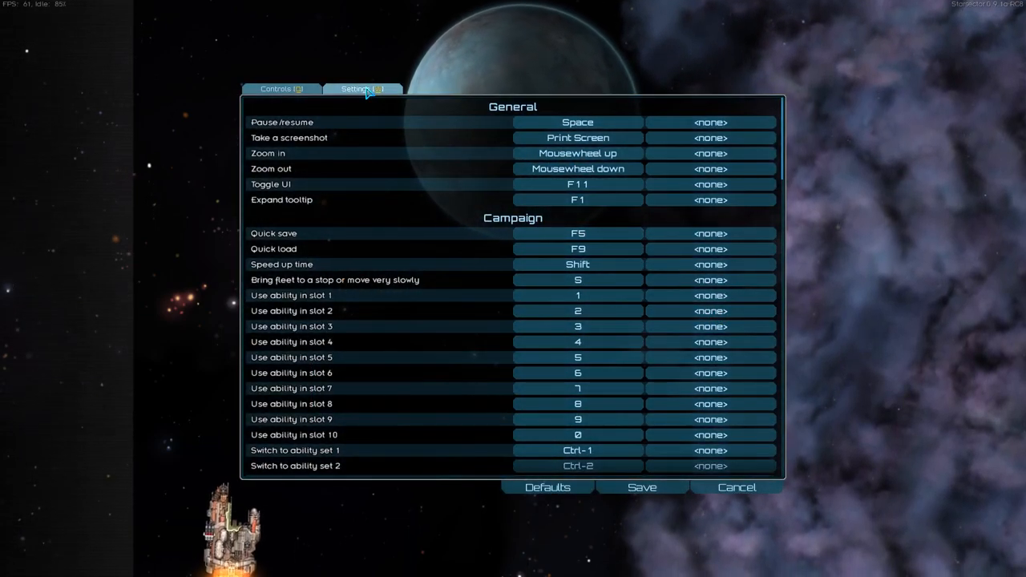
left_click(371, 90)
left_click_drag(467, 266, 444, 258)
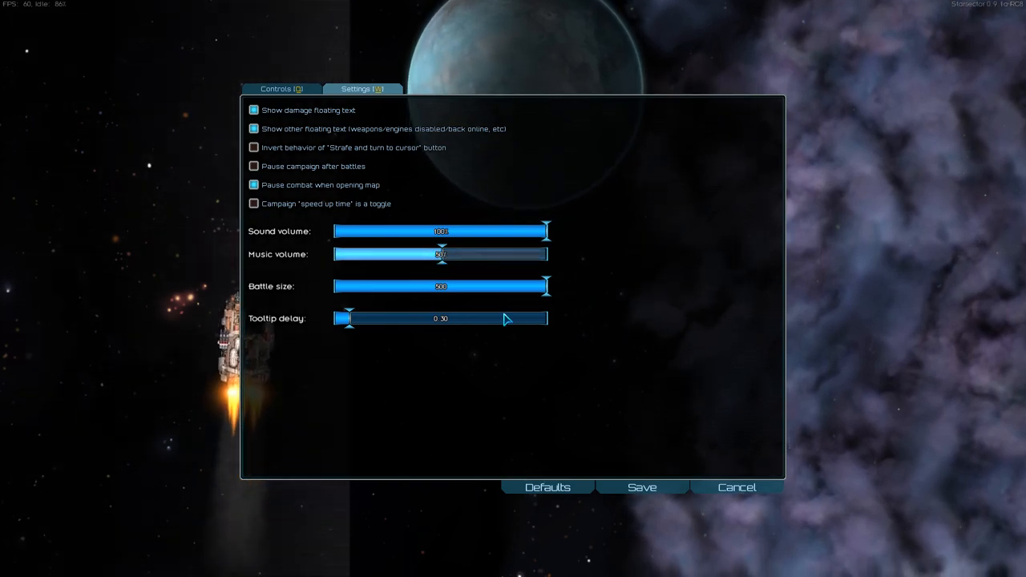
left_click(646, 488)
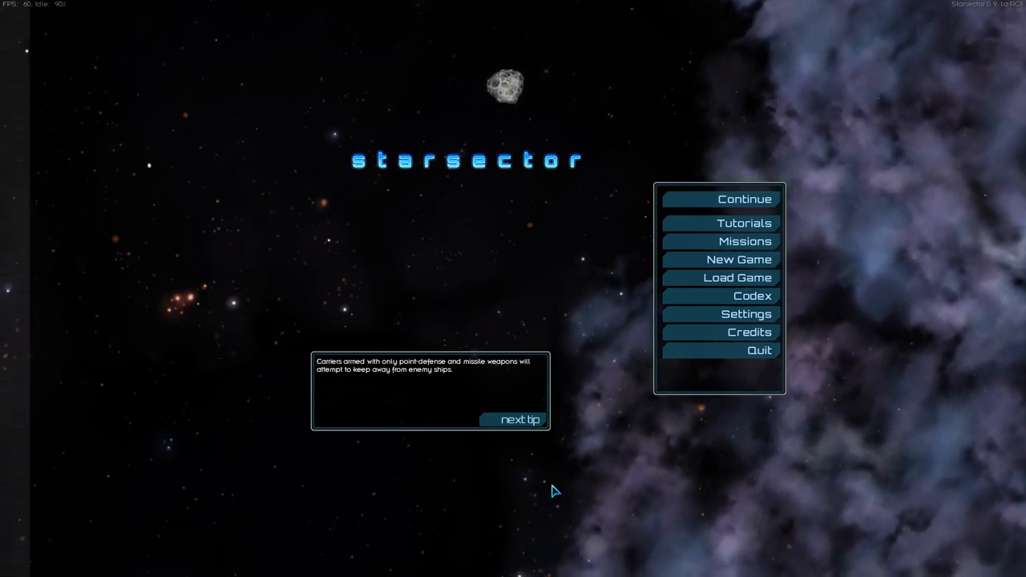
Browse the mission briefings from Turning the Tables down toward Random Battle
left_click(697, 242)
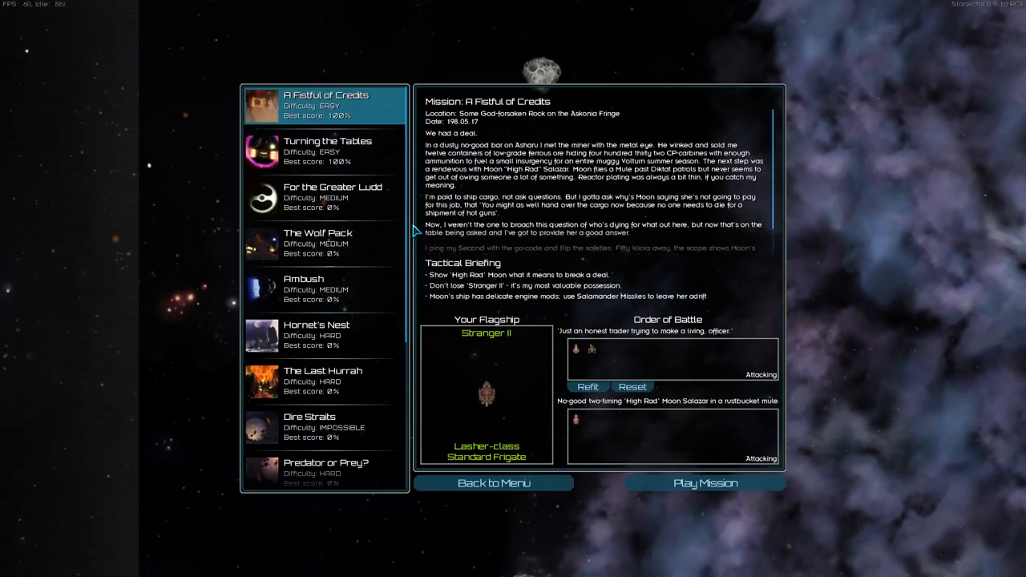
left_click(337, 153)
left_click(349, 207)
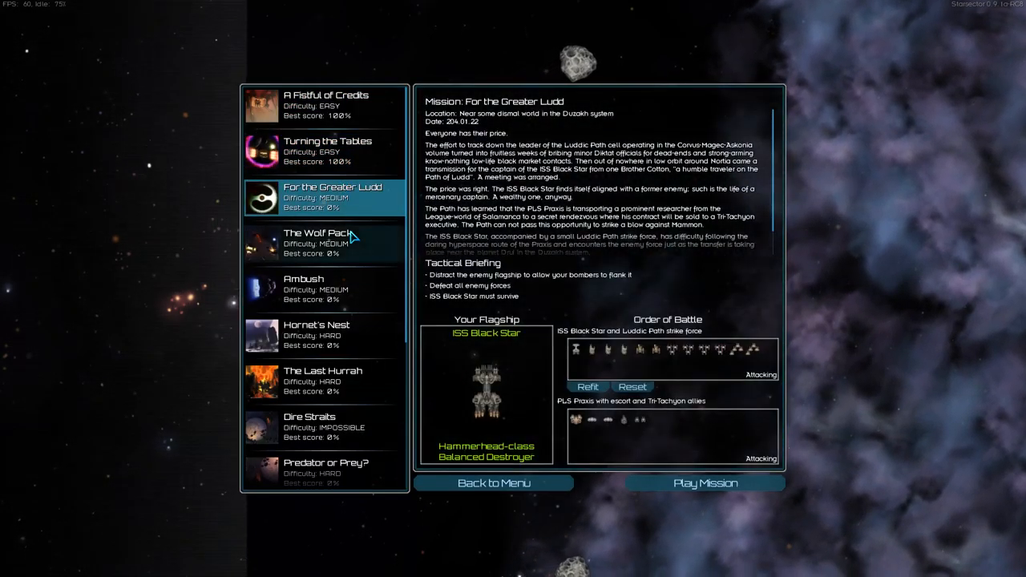
left_click(353, 293)
left_click(355, 338)
left_click(343, 384)
left_click(331, 438)
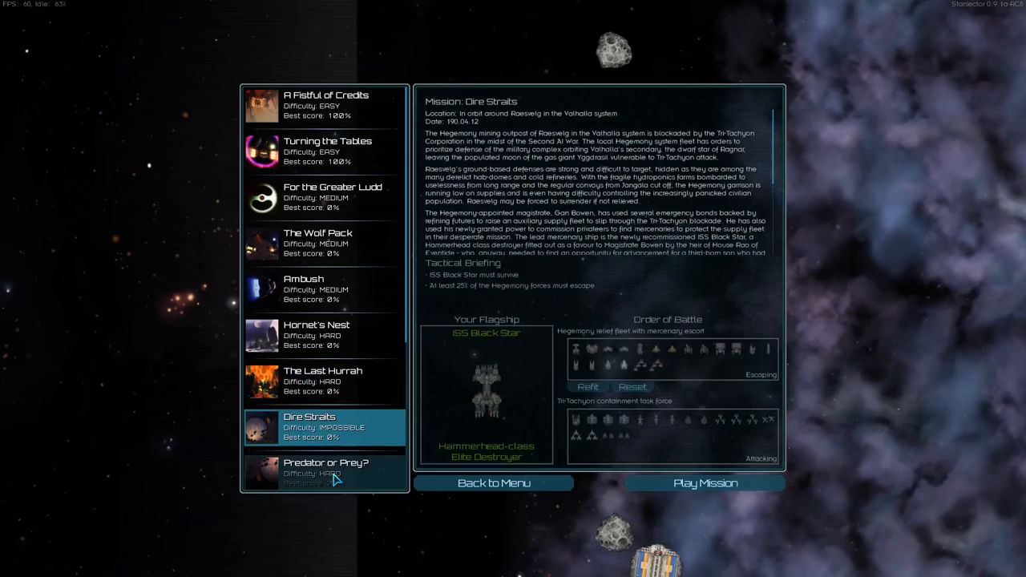
left_click(333, 469)
scroll(337, 368, "down", 4)
key("Down")
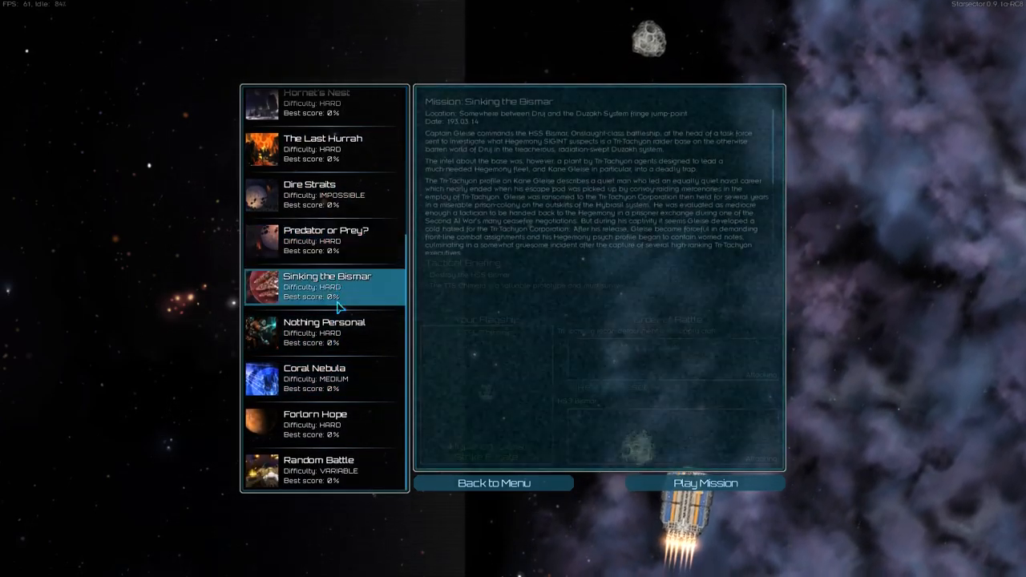
key("Down")
key("Down")
key("Down")
key("Down")
scroll(344, 361, "up", 4)
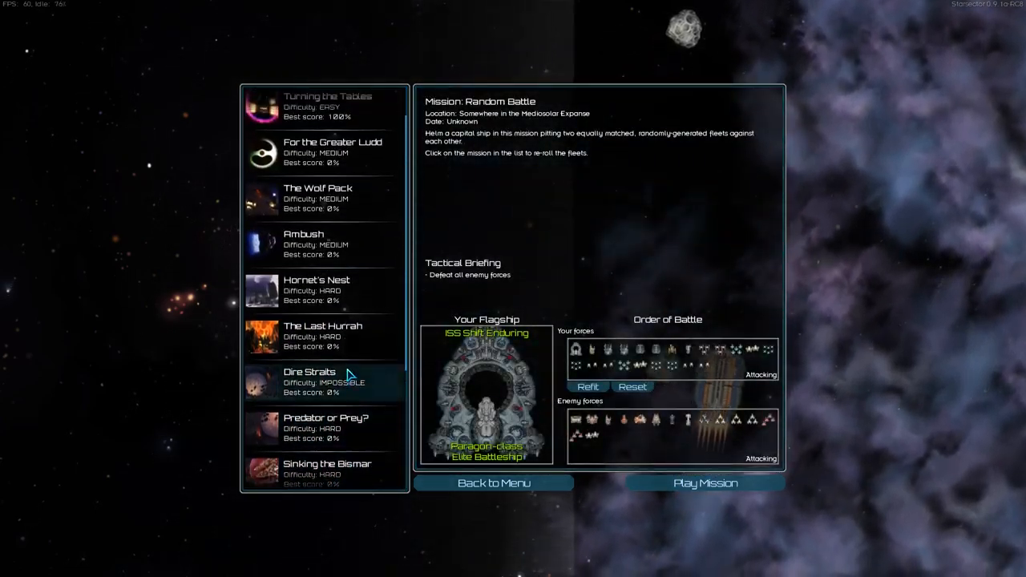
scroll(336, 321, "up", 2)
Select A Fistful of Credits and return to the main menu
left_click(322, 112)
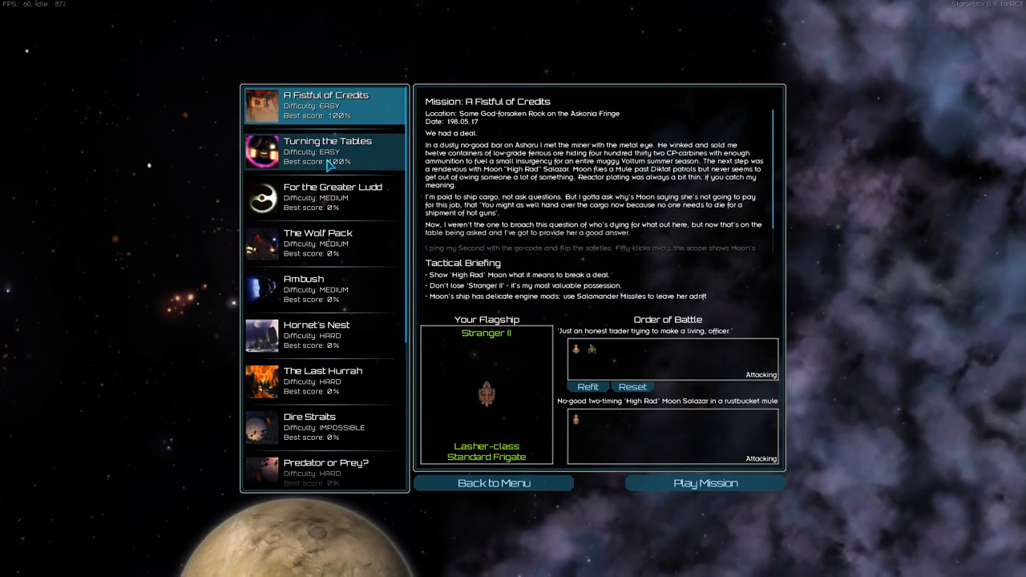
left_click(535, 485)
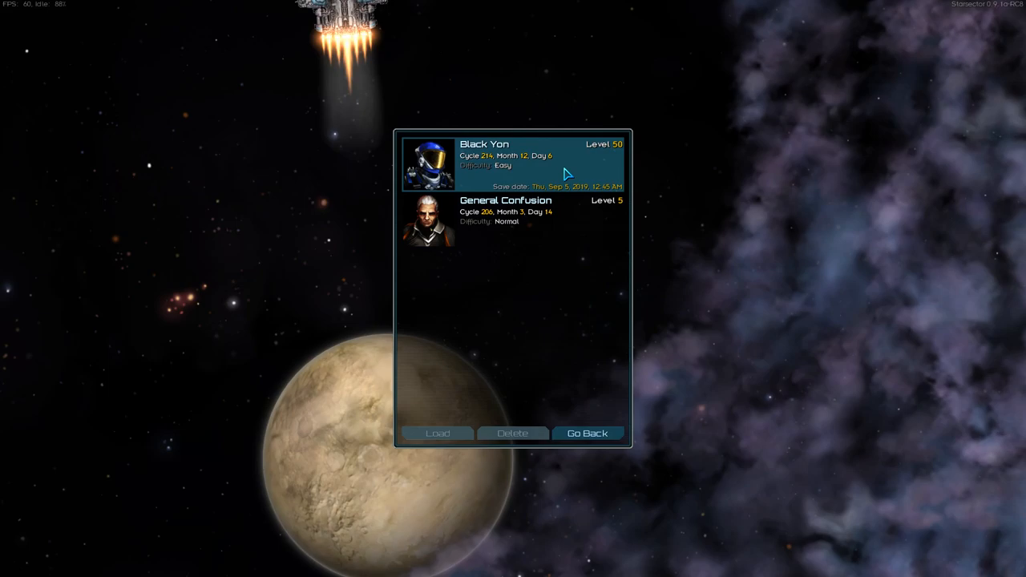
mouse_move(514, 160)
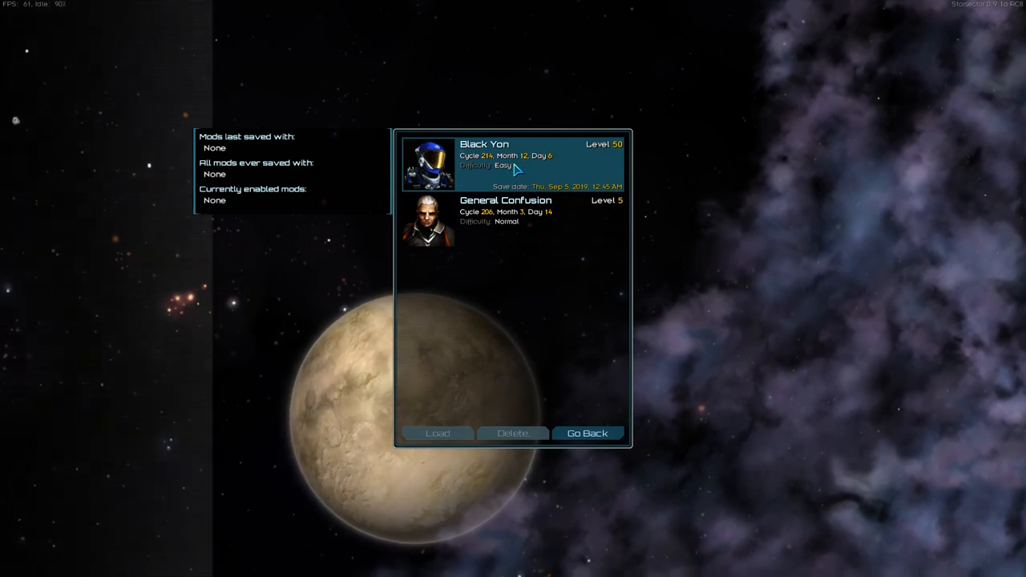
Close the Load Game dialog with Go Back
left_click(611, 433)
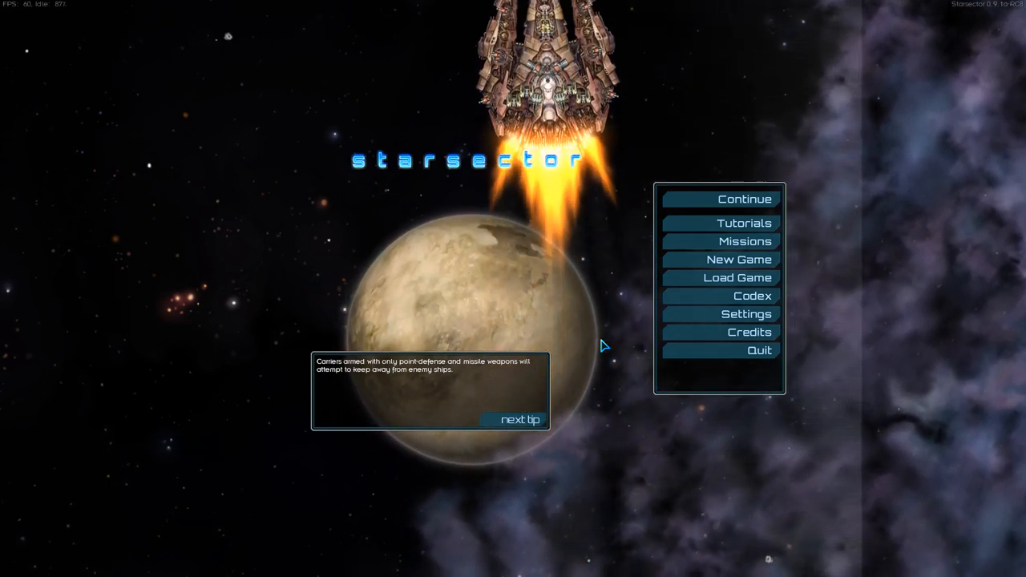
left_click(718, 245)
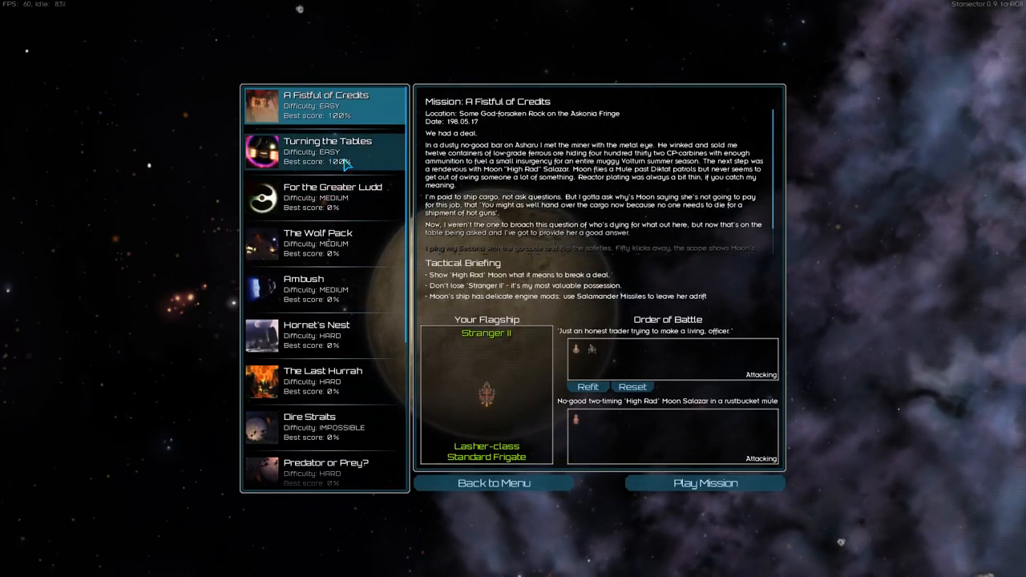
left_click(331, 186)
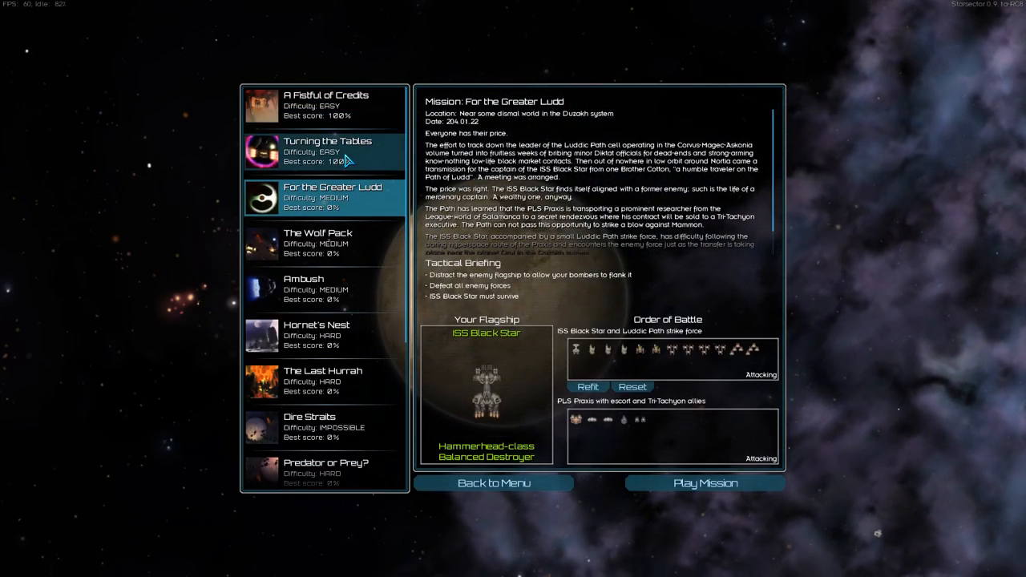
left_click(347, 160)
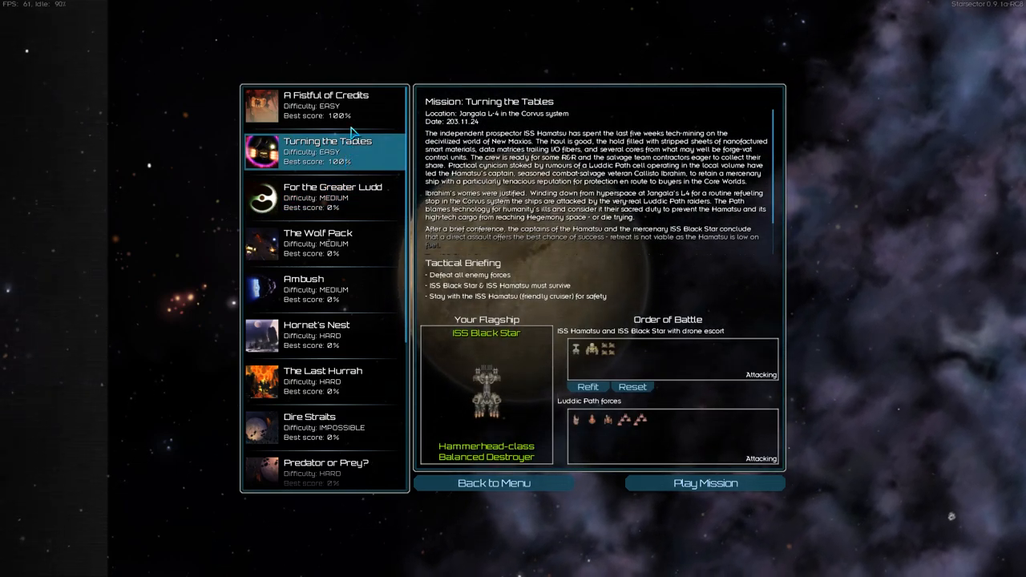
left_click(352, 124)
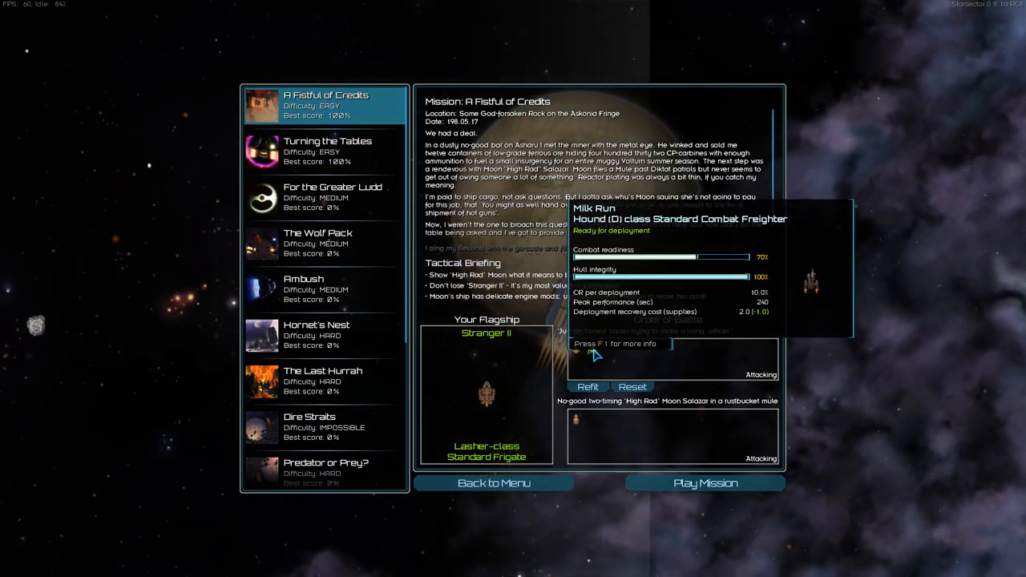
mouse_move(575, 422)
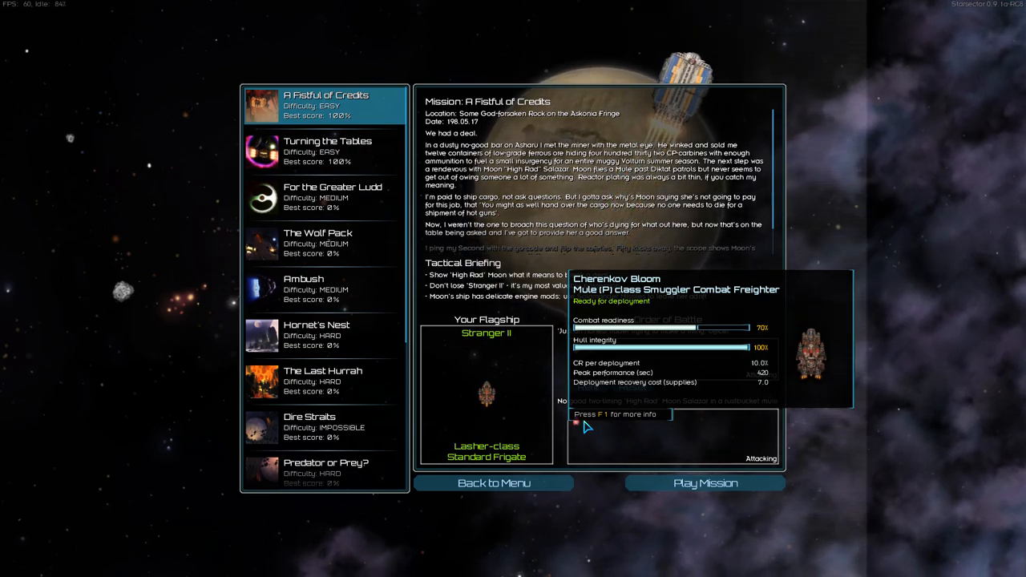
key("F1")
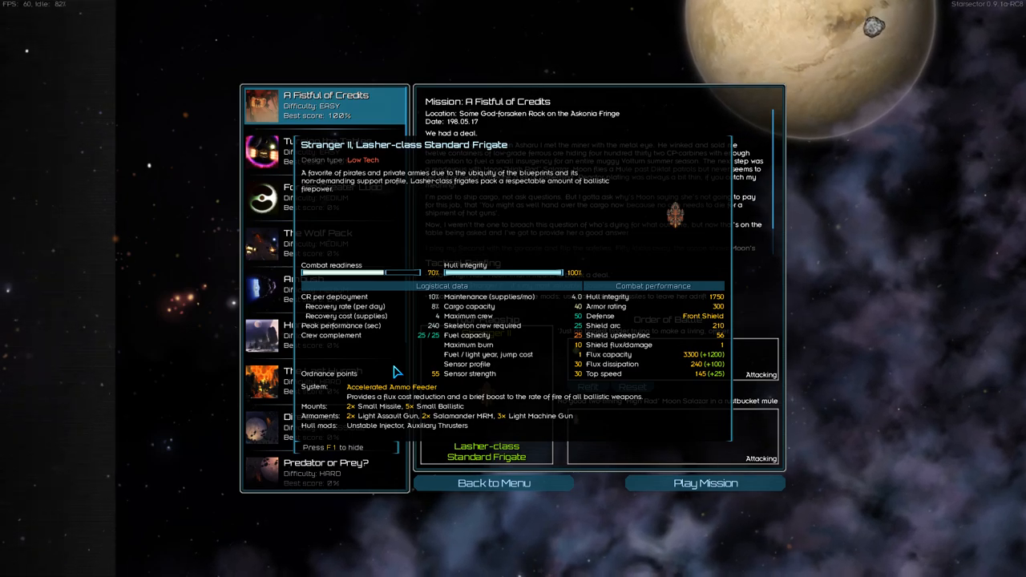
key("Escape")
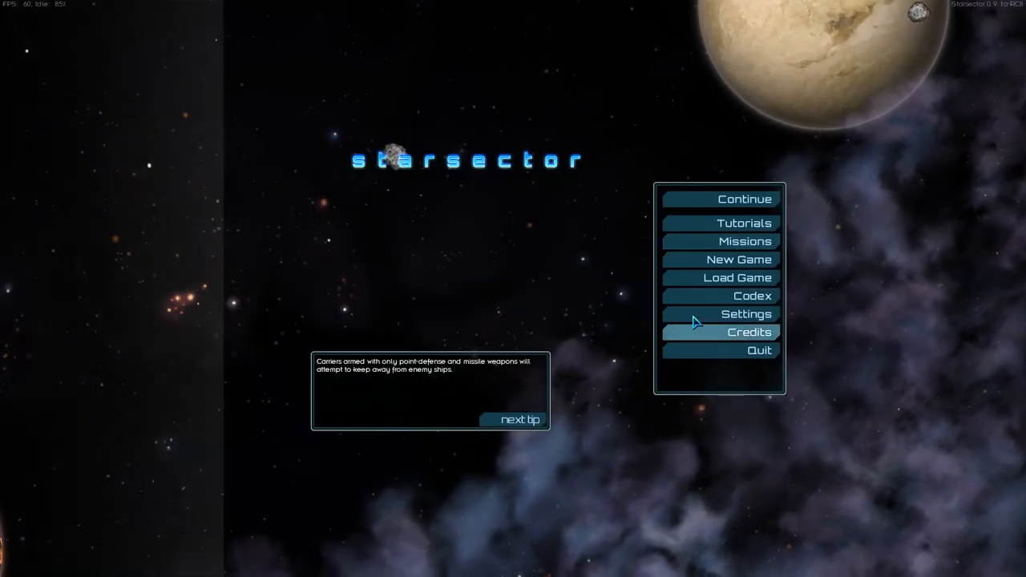
Launch A Fistful of Credits from the missions list and deploy all ships
left_click(730, 241)
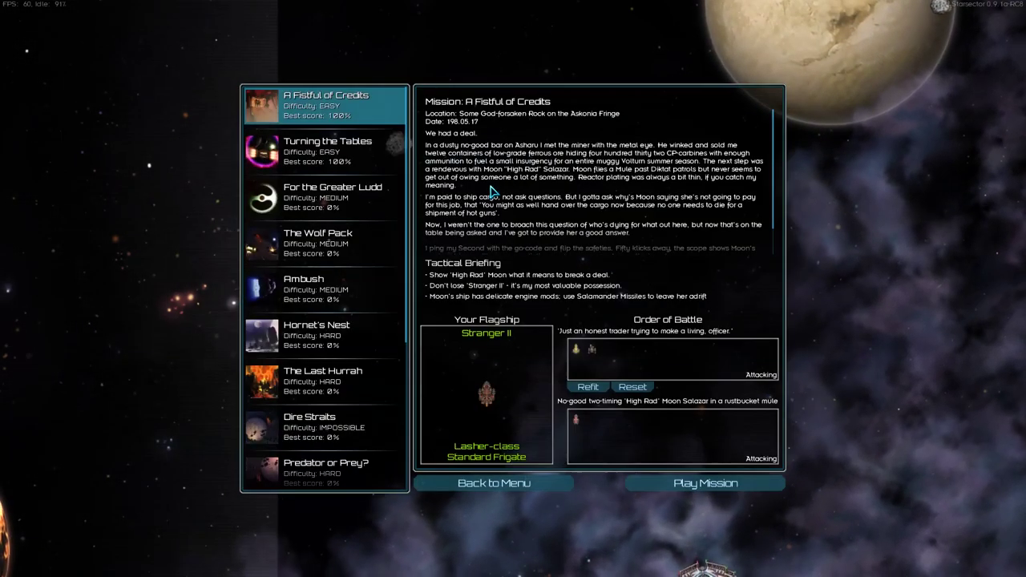
left_click(698, 483)
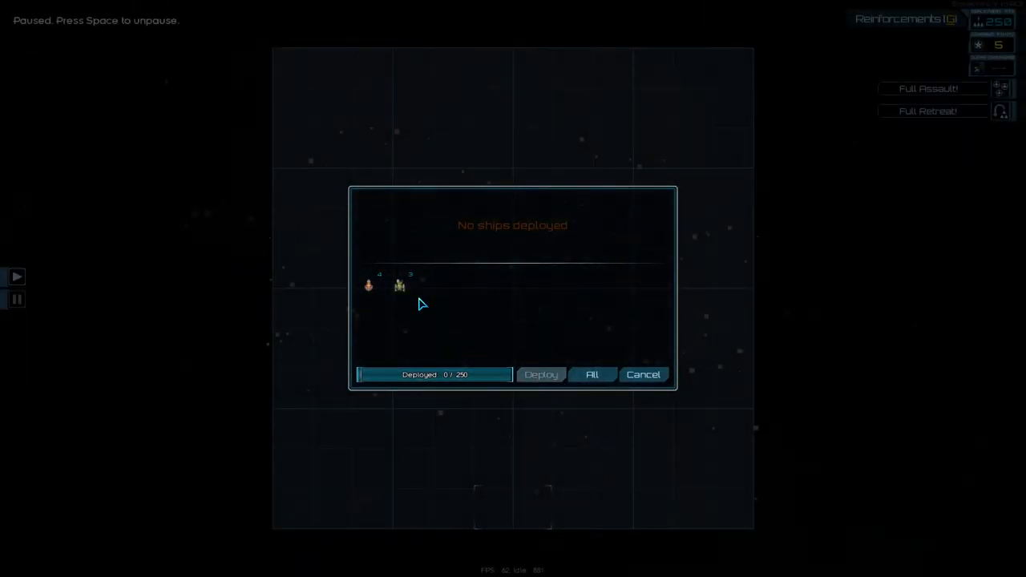
left_click(585, 375)
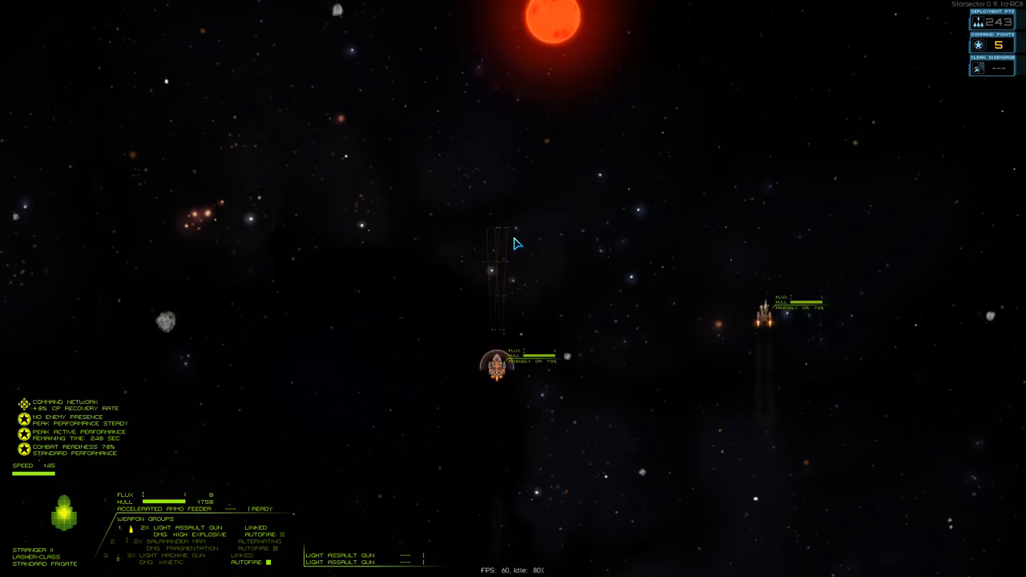
Accelerate the Stranger II flagship forward toward the red sun
key("w")
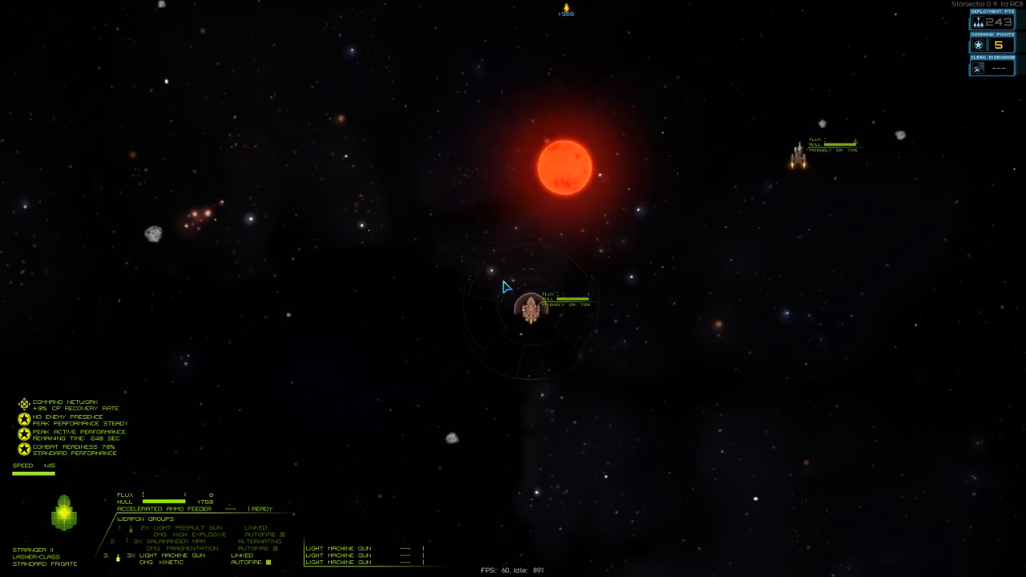
scroll(499, 299, "up", 3)
scroll(499, 300, "up", 3)
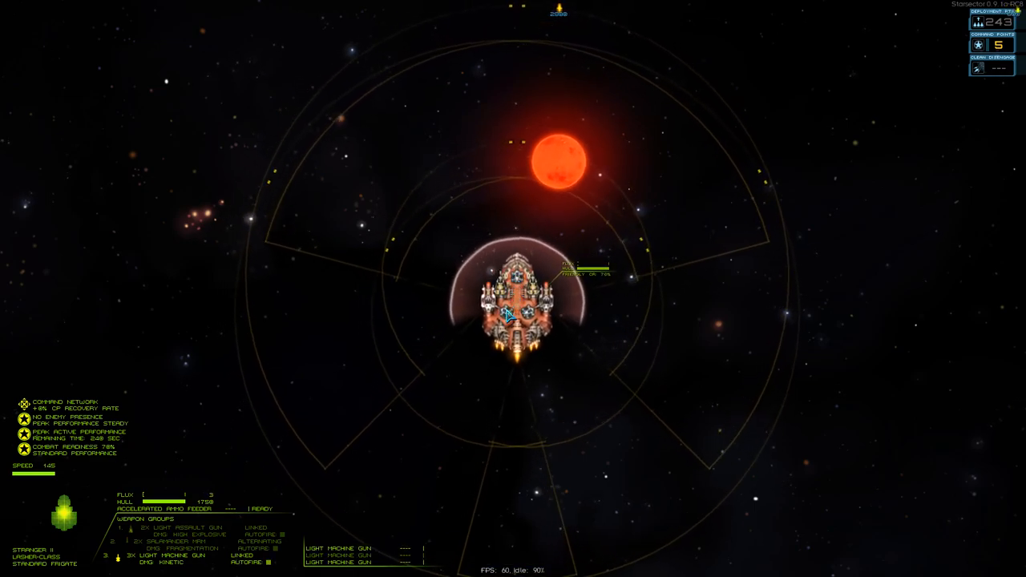
Cycle between light assault guns and Salamander missiles, ending with the missiles selected
key("1")
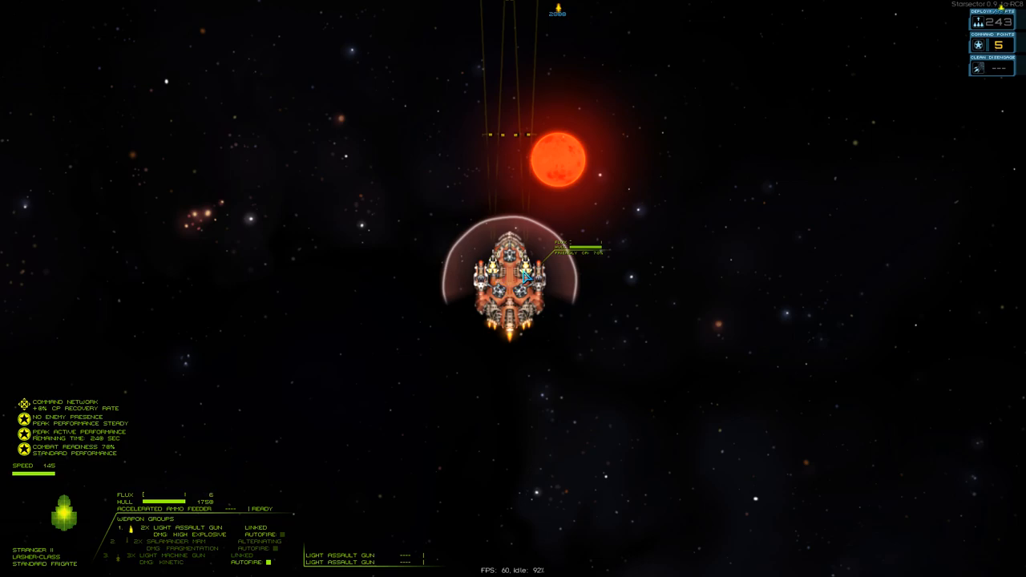
key("3")
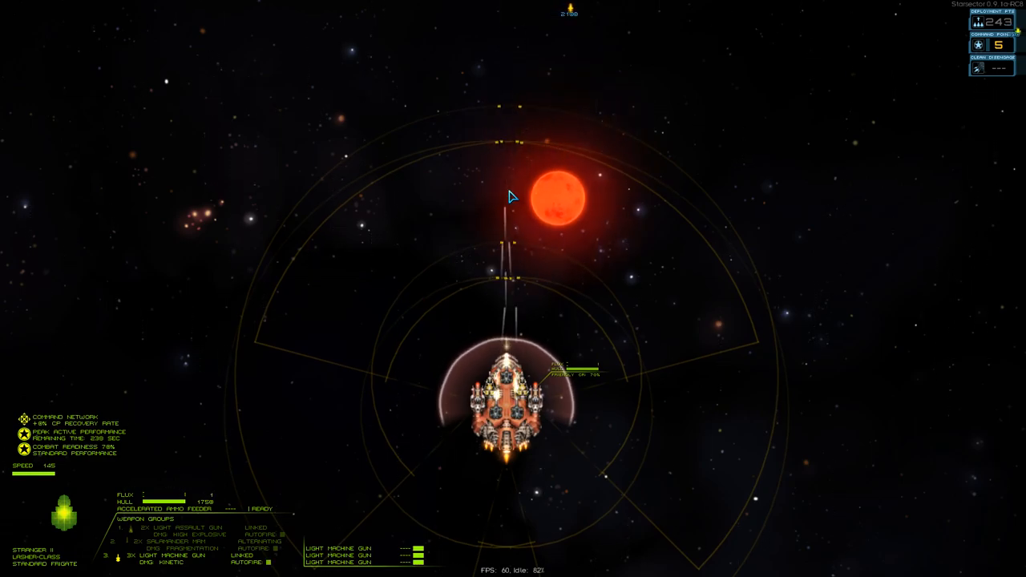
key("1")
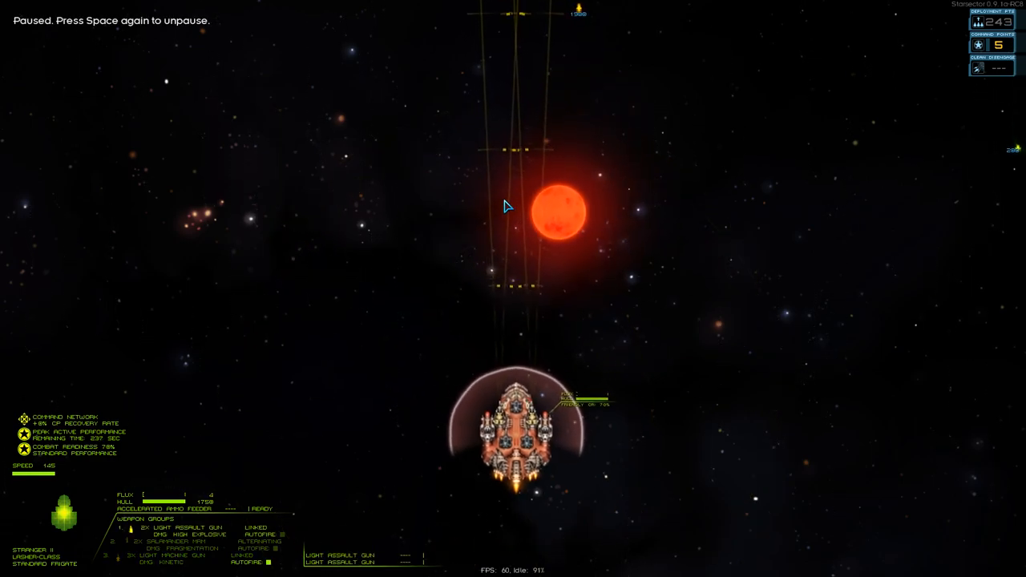
scroll(518, 211, "down", 3)
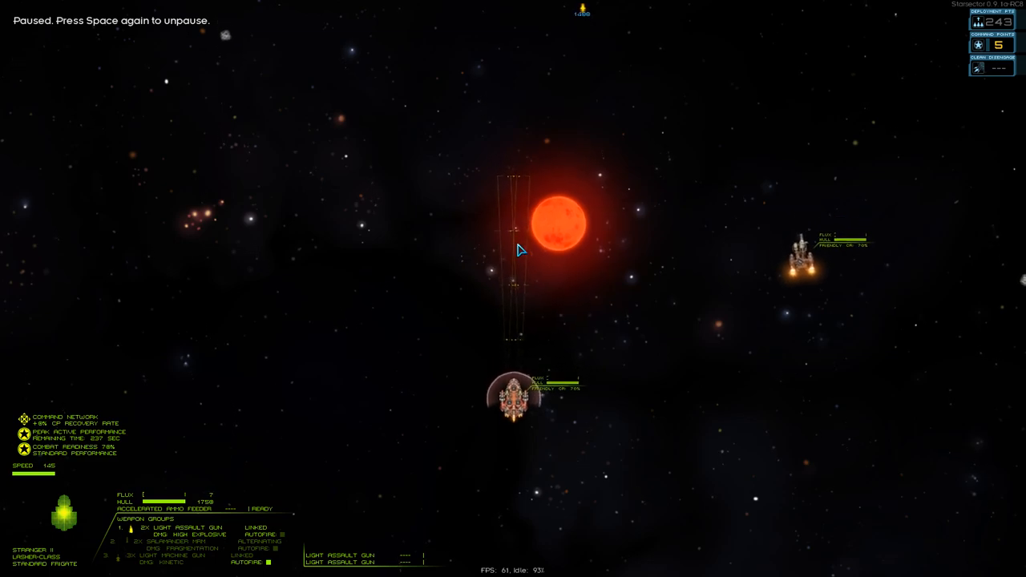
scroll(518, 250, "up", 3)
key("2")
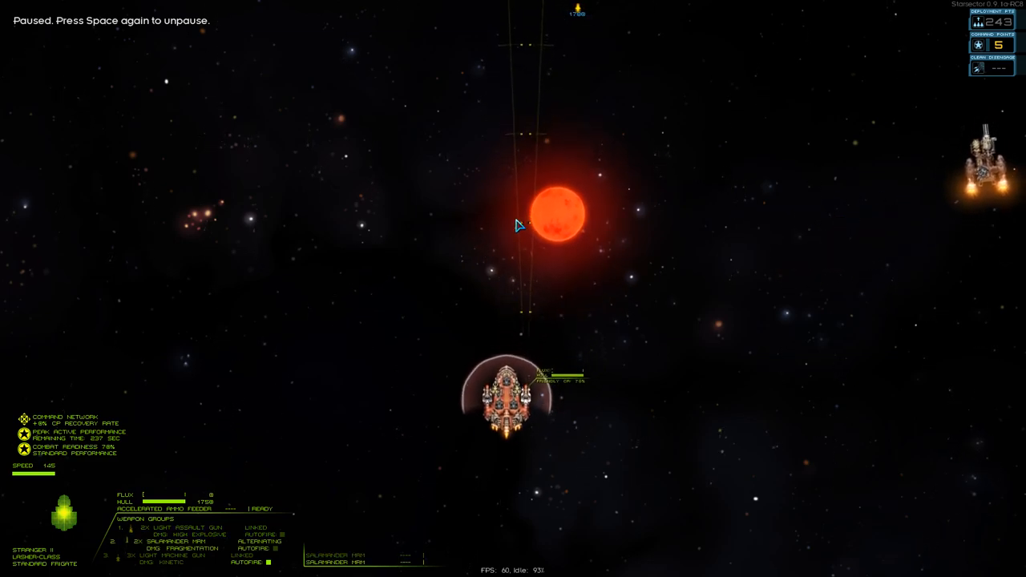
scroll(518, 227, "down", 2)
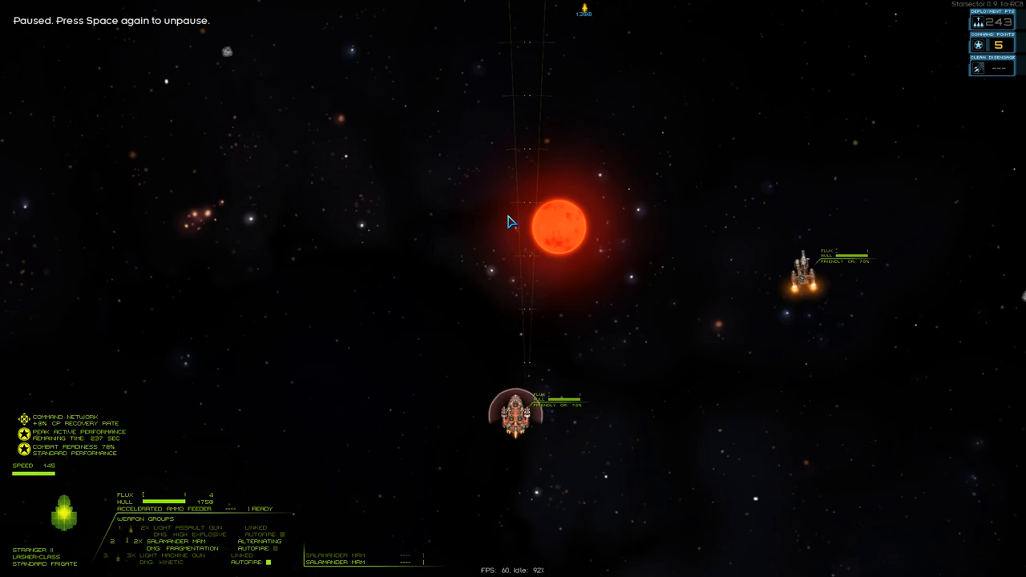
key("1")
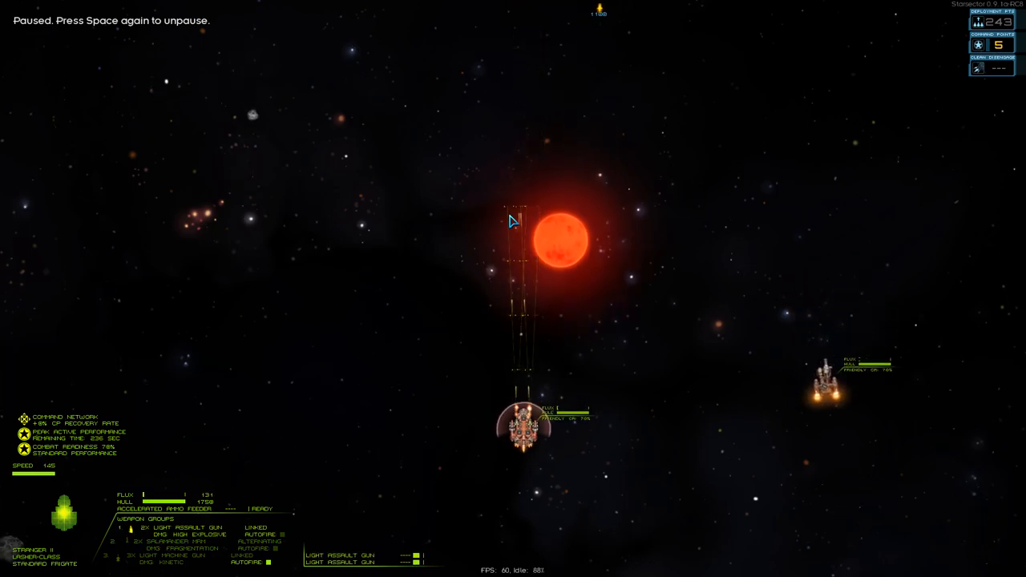
key("2")
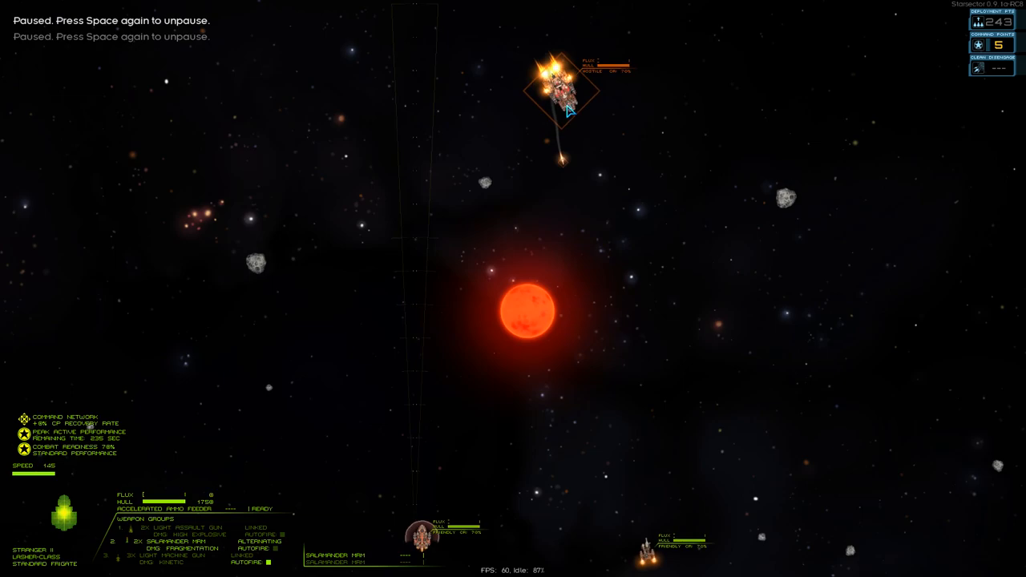
Read the hostile ship's readout, unpause and open with assault guns, ammo feeder and a flux vent
key("r")
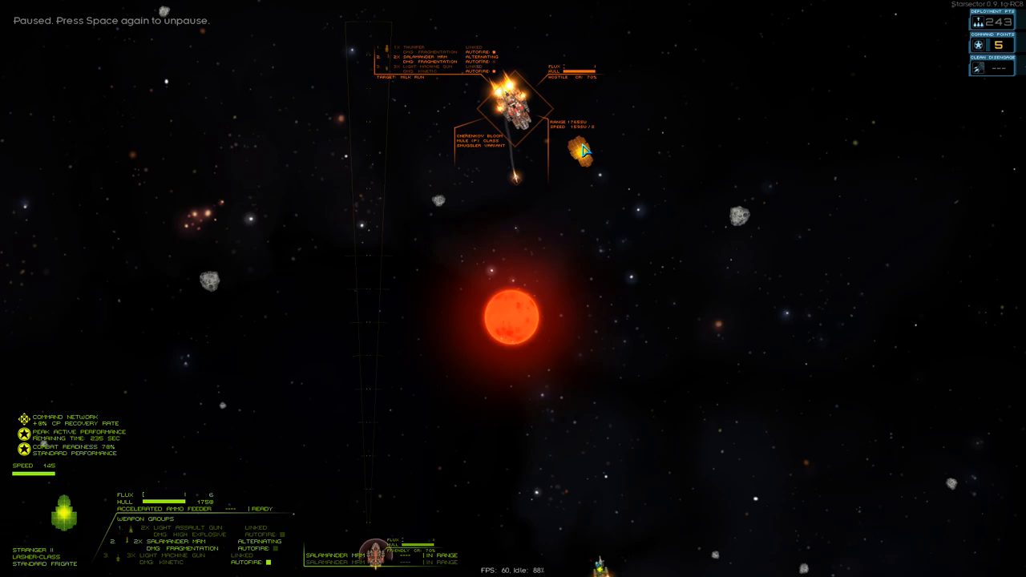
key("space")
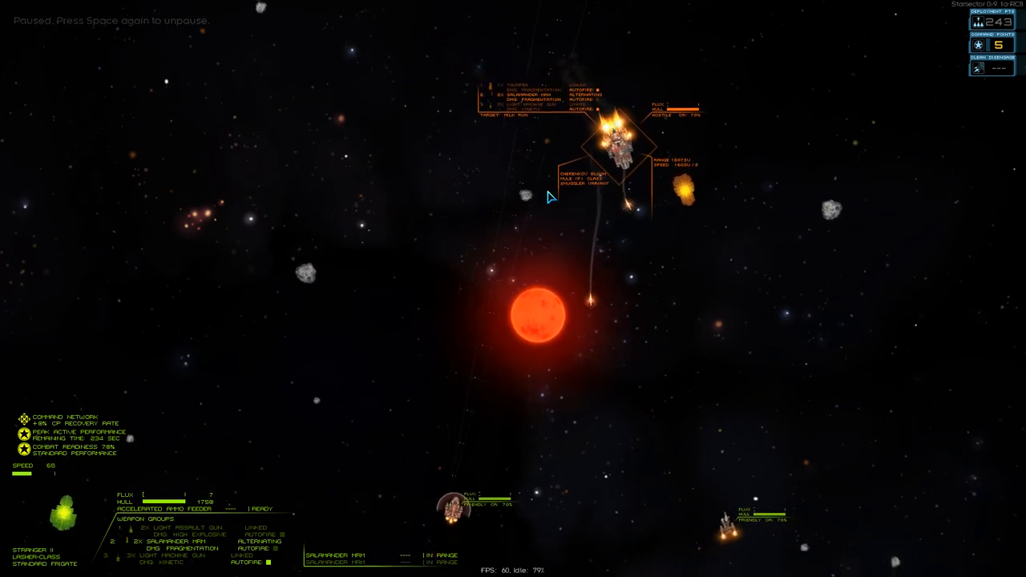
key("1")
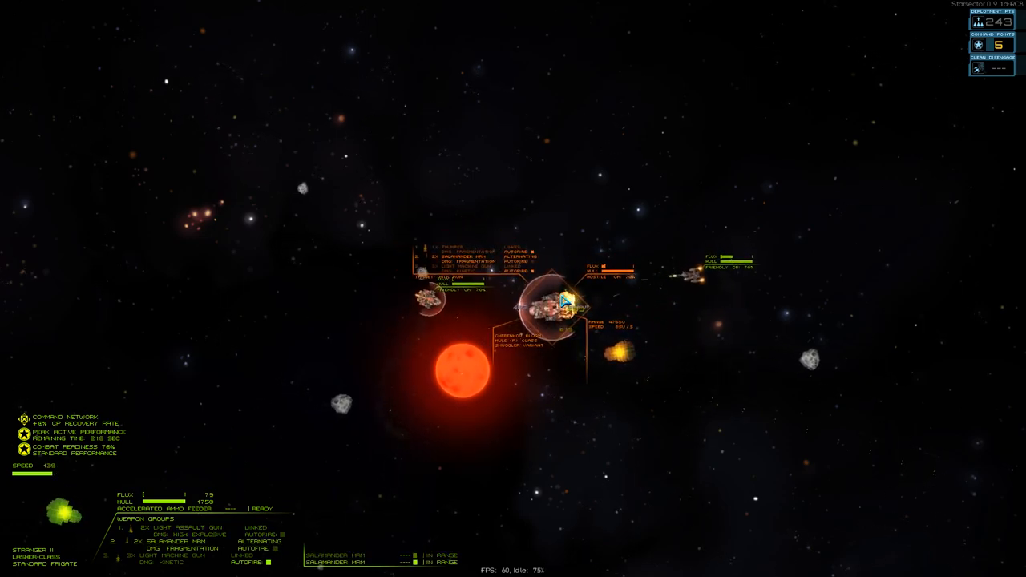
key("1")
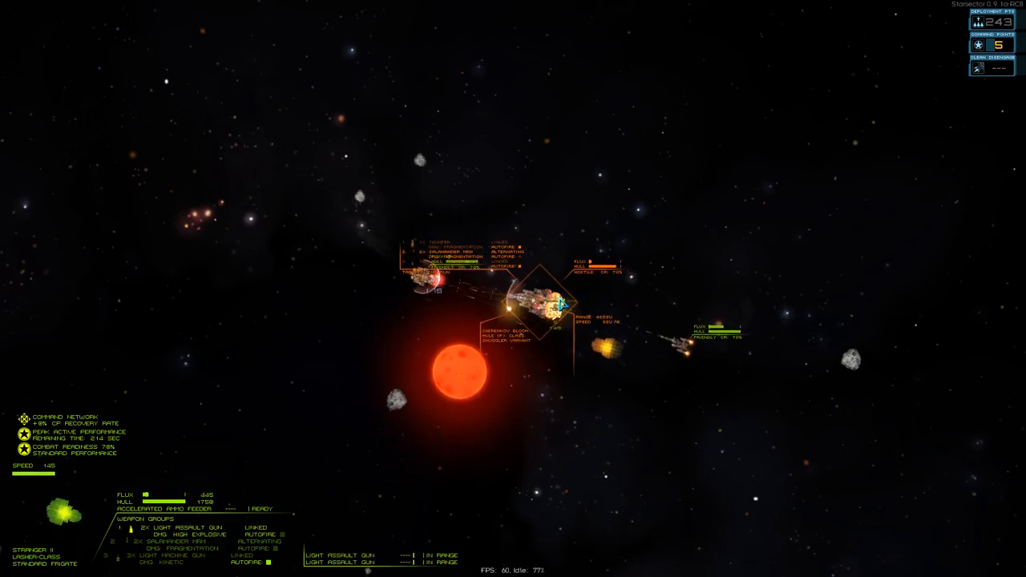
key("f")
left_click_drag(553, 293, 475, 200)
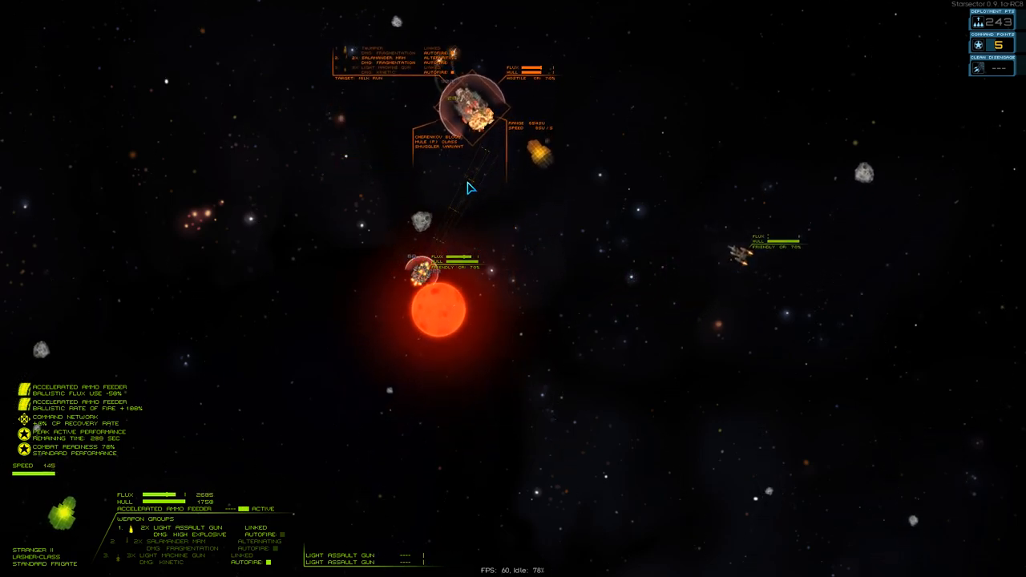
key("v")
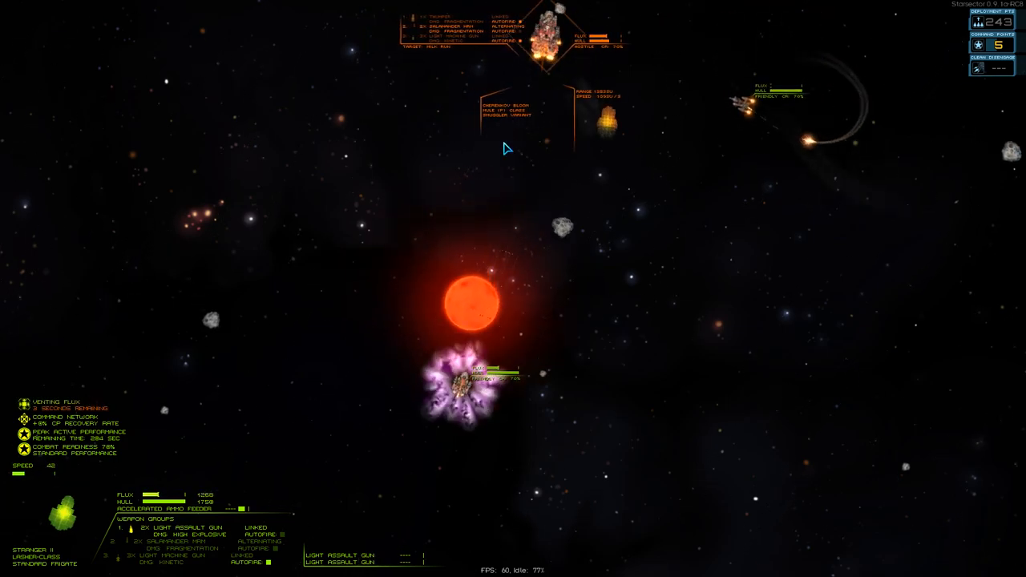
key("2")
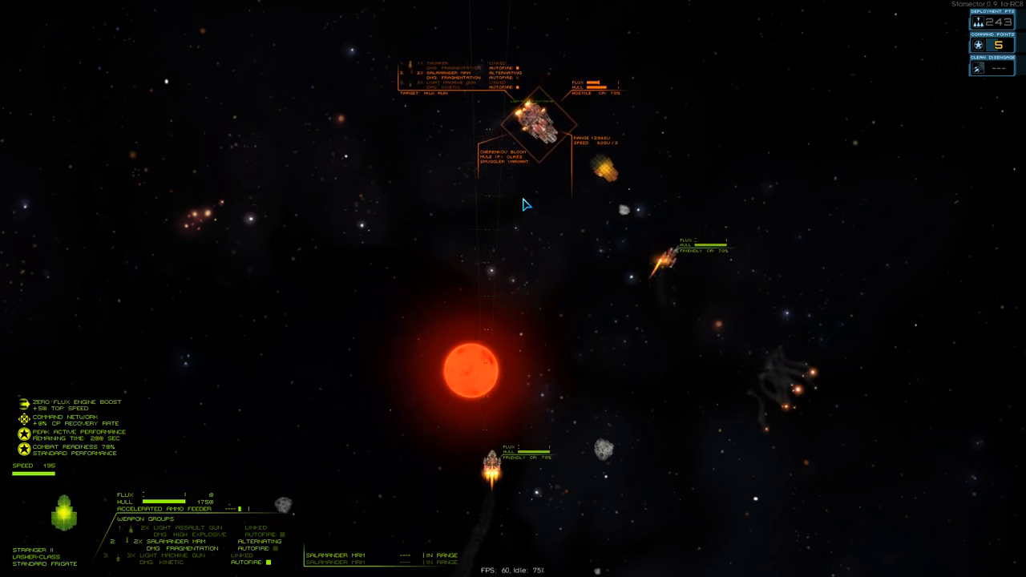
key("1")
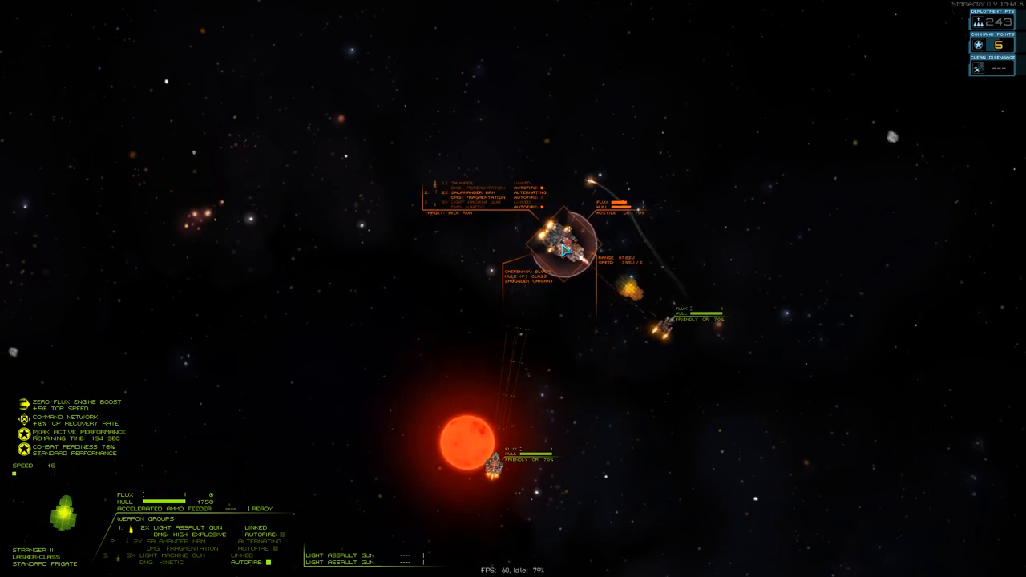
Strafe the Cherenkov Bloom with assault-gun fire and a Salamander missile volley while maneuvering
key("w")
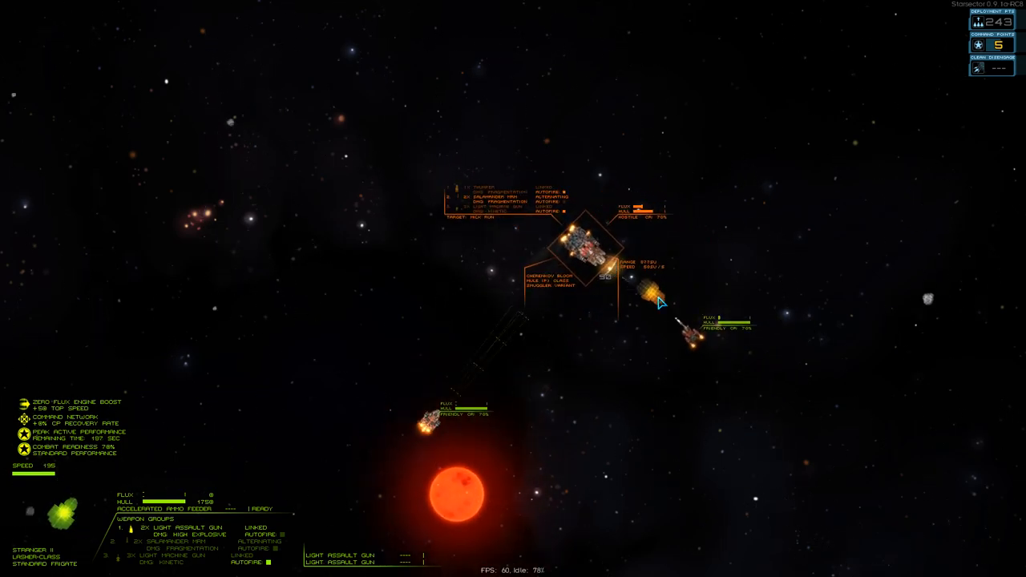
key("f")
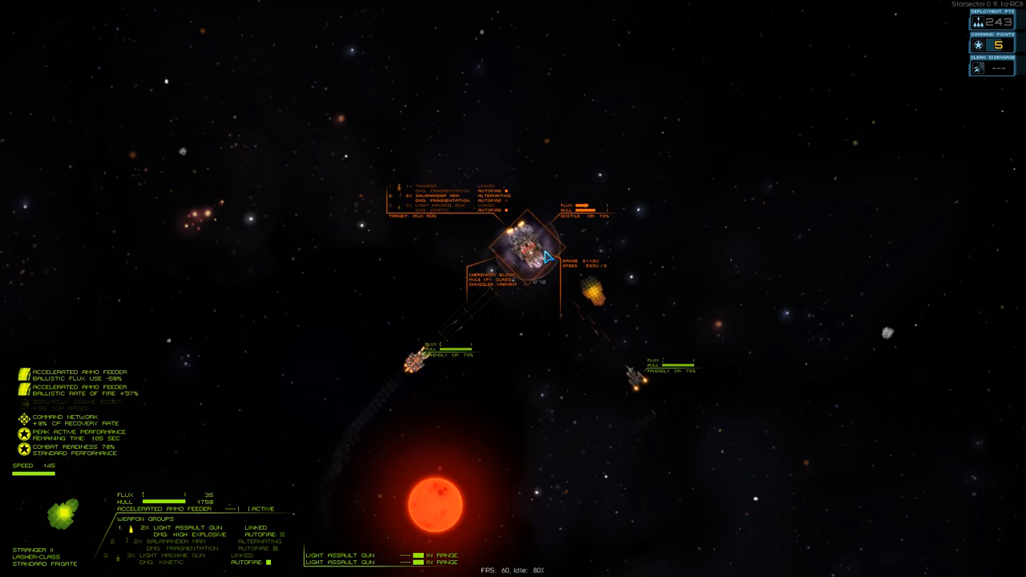
left_click(546, 256)
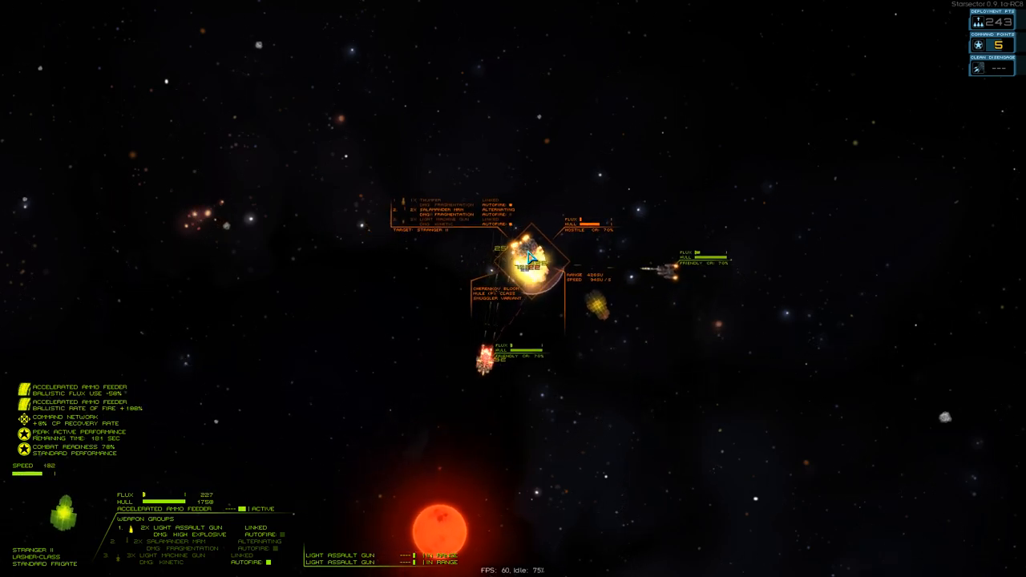
key("s")
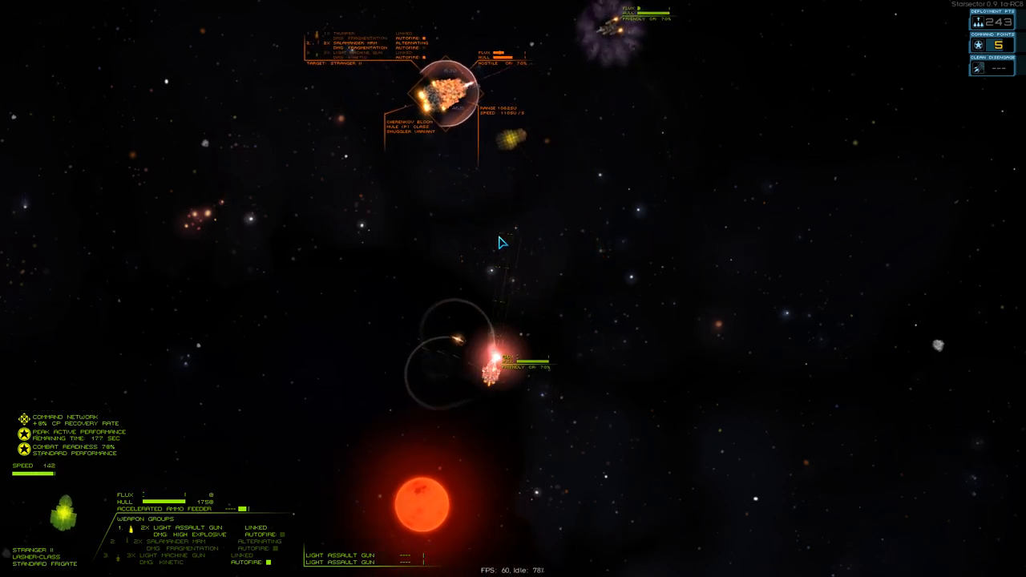
key("s")
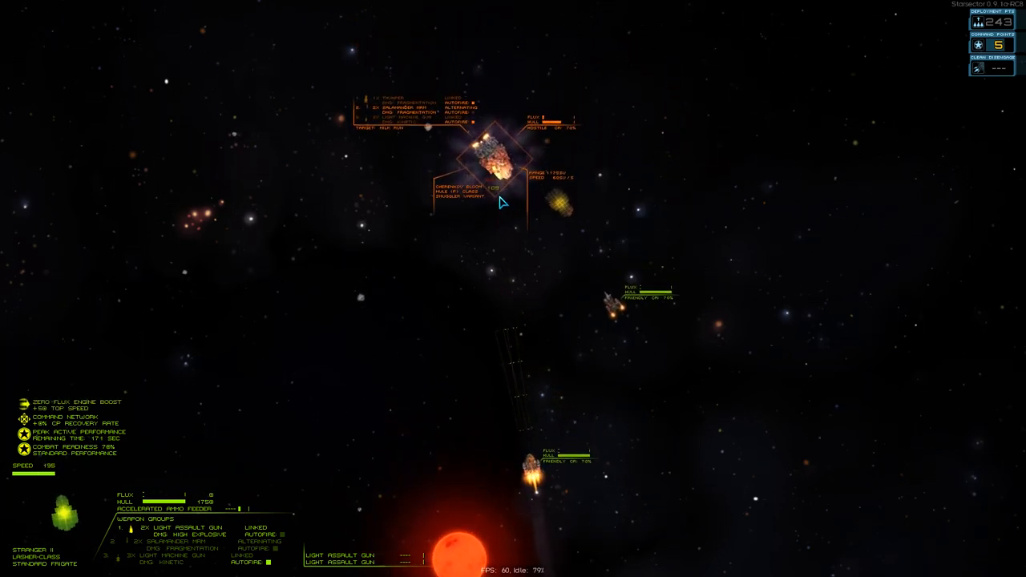
key("2")
left_click(499, 206)
key("1")
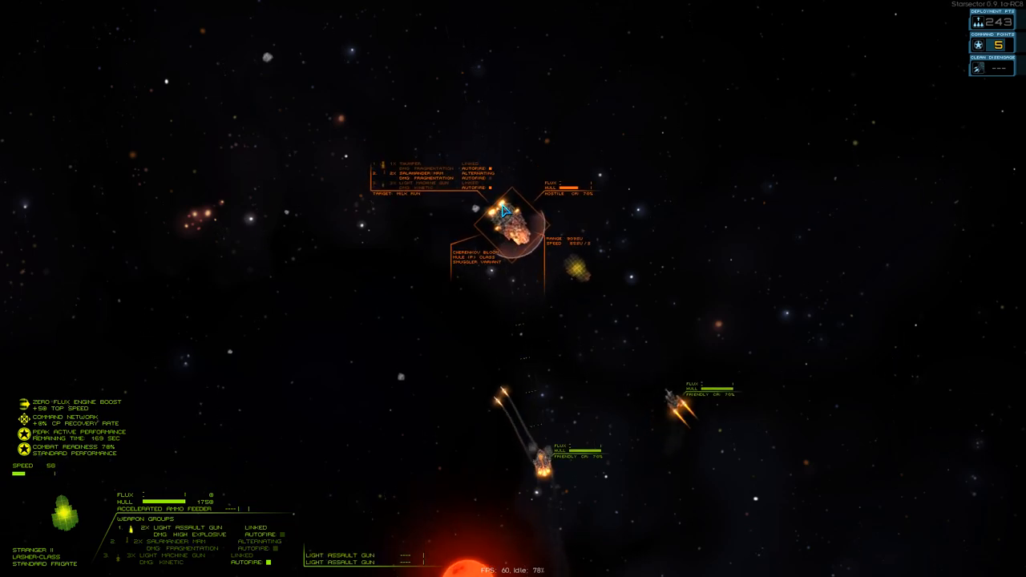
key("w")
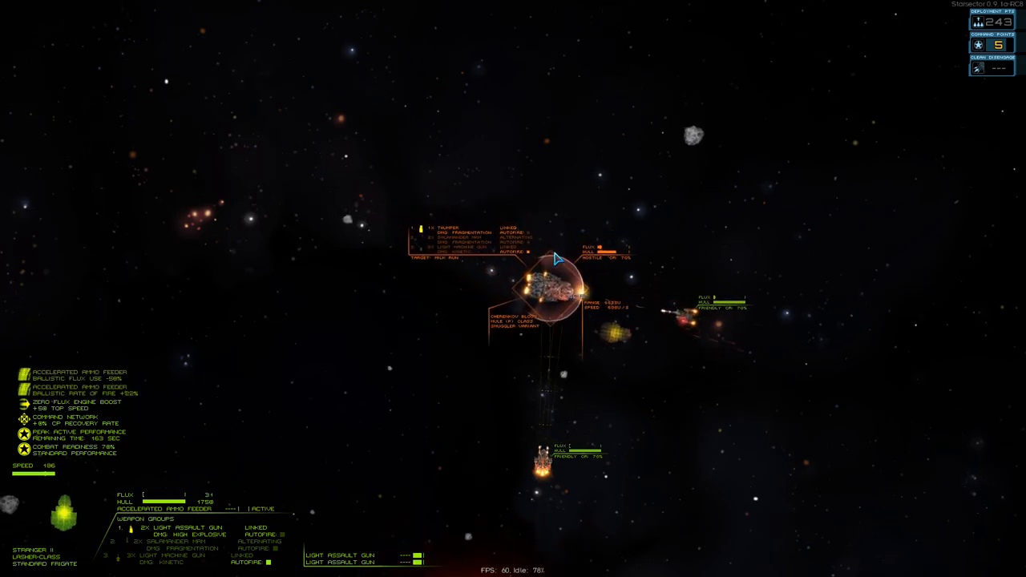
left_click(557, 258)
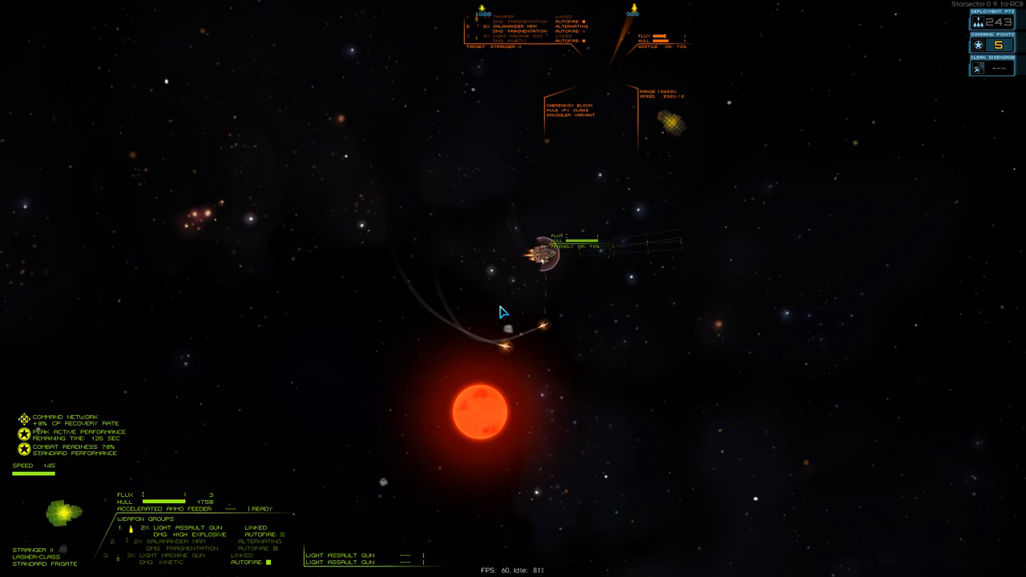
Close in with the ammo feeder active and finish off the Cherenkov Bloom
key("s")
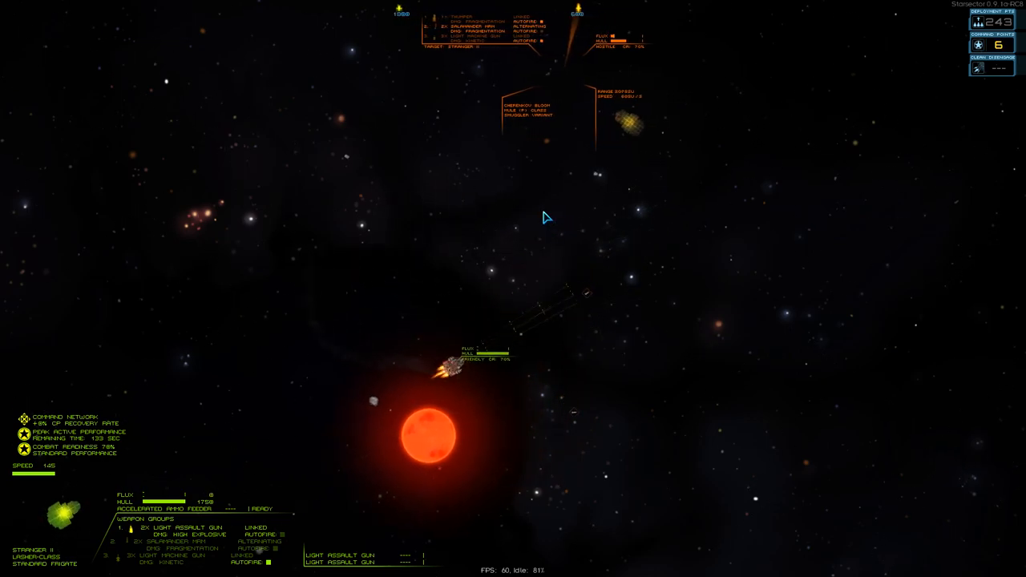
key("2")
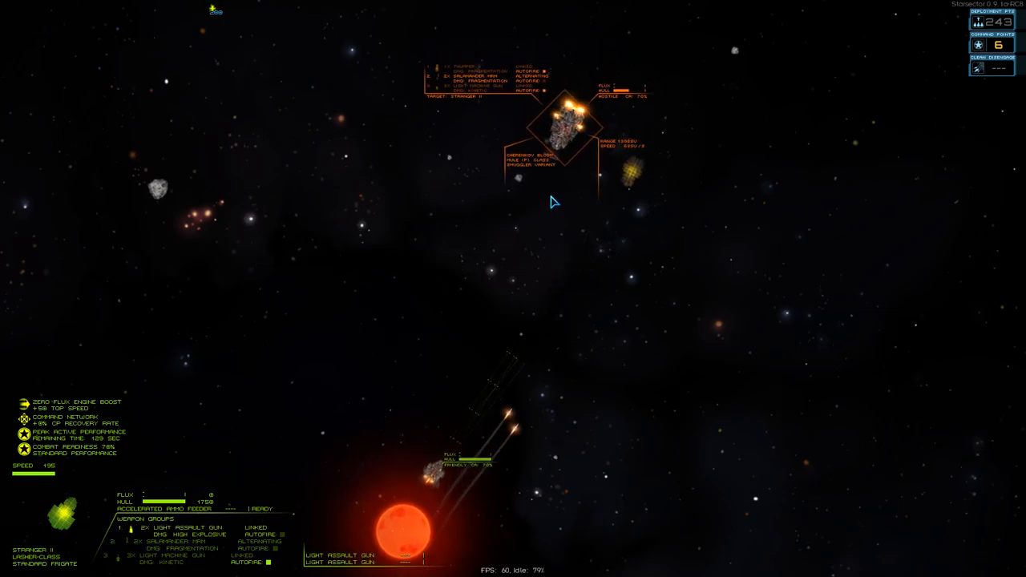
key("1")
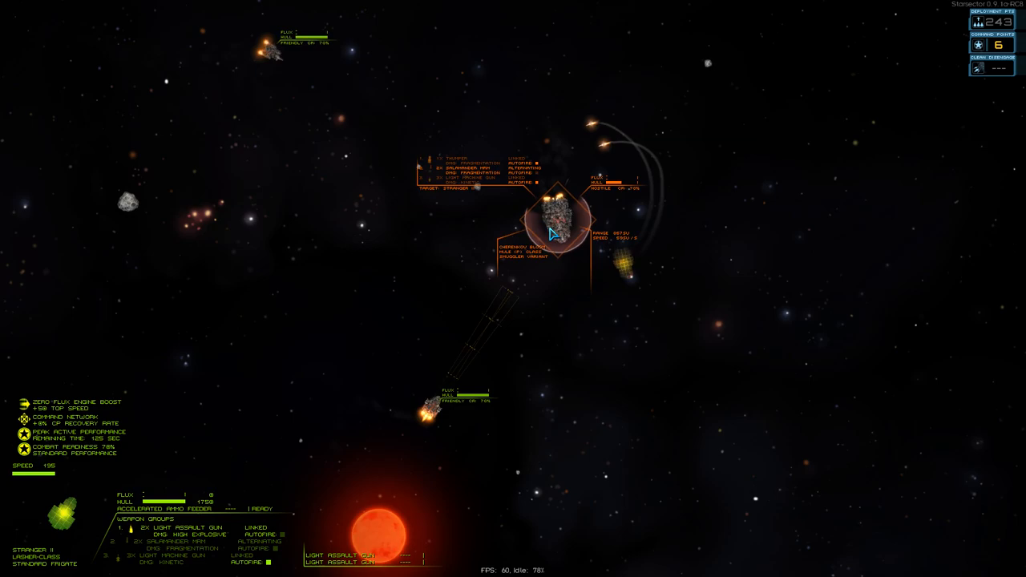
key("f")
left_click(544, 234)
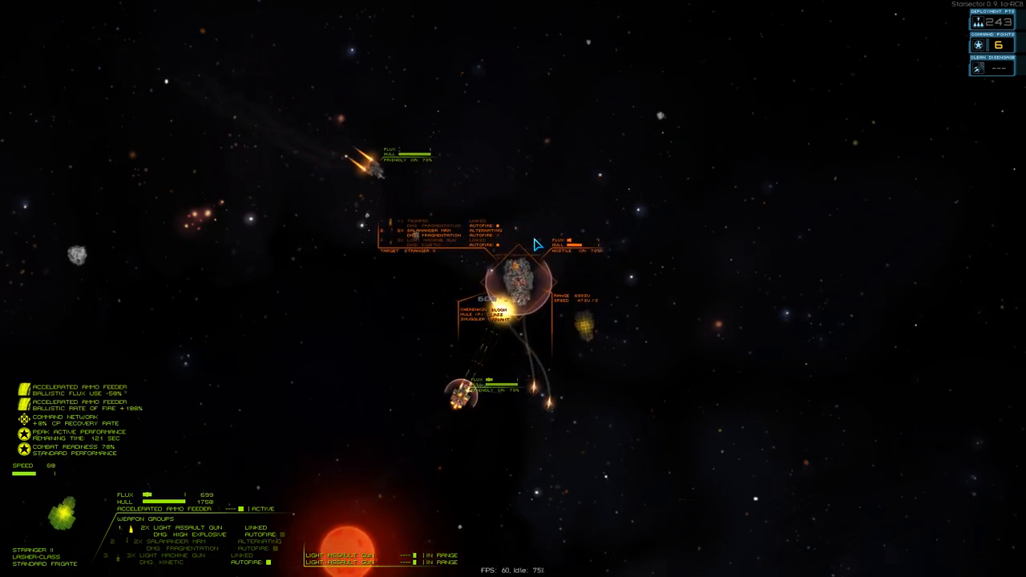
key("w")
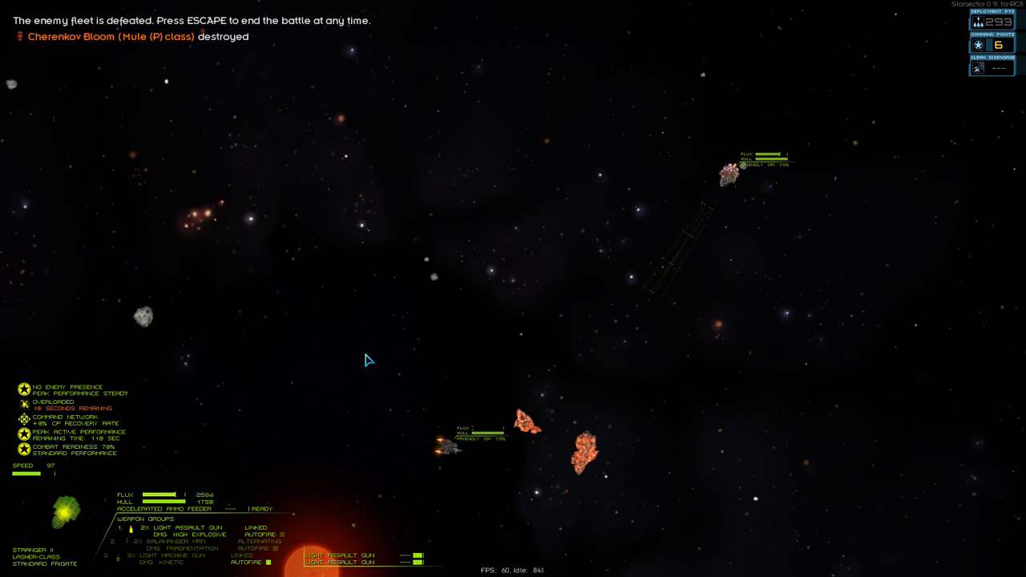
End the won battle and continue past the Total Victory results to the missions list
key("Escape")
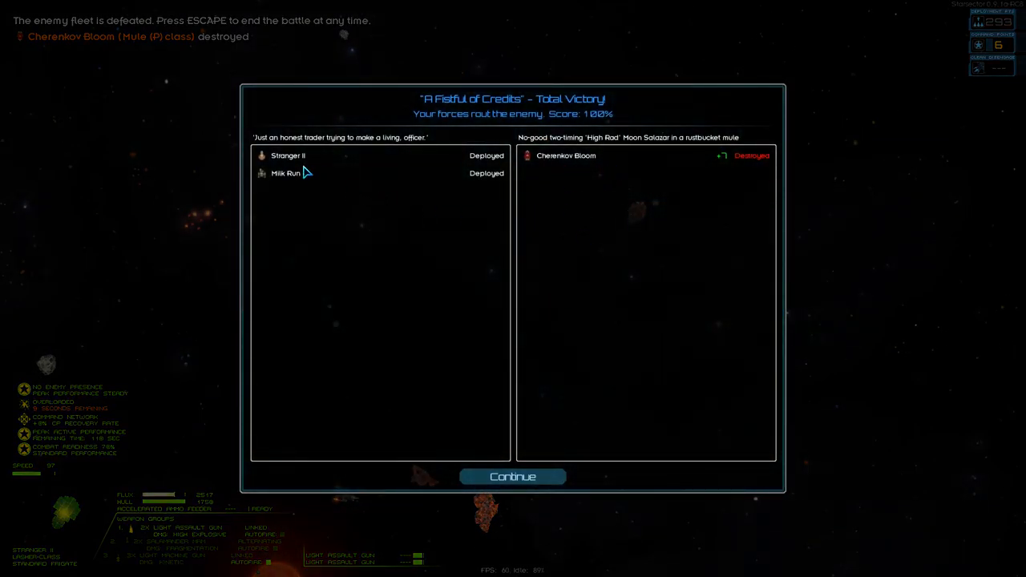
left_click(528, 482)
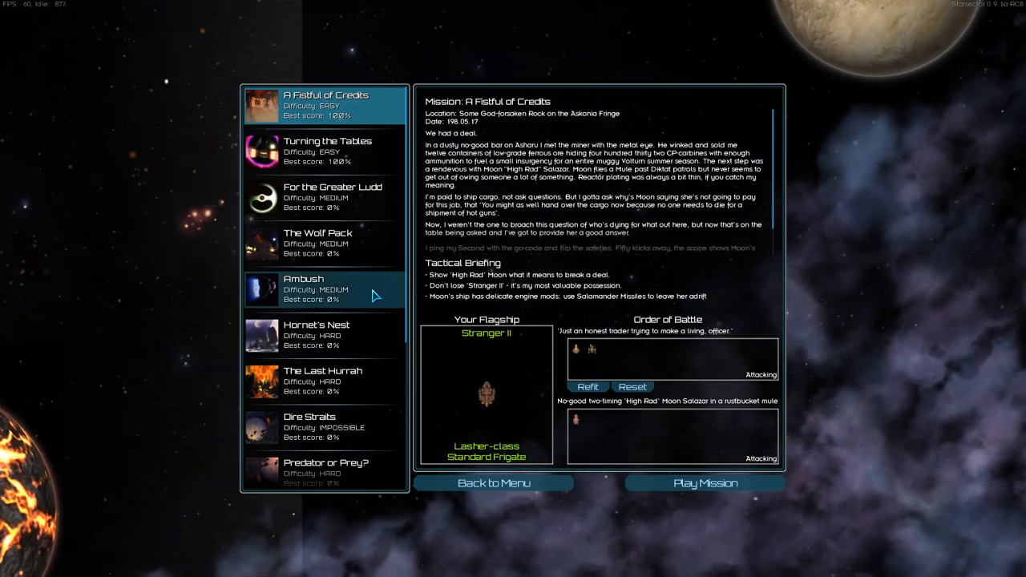
scroll(368, 313, "down", 5)
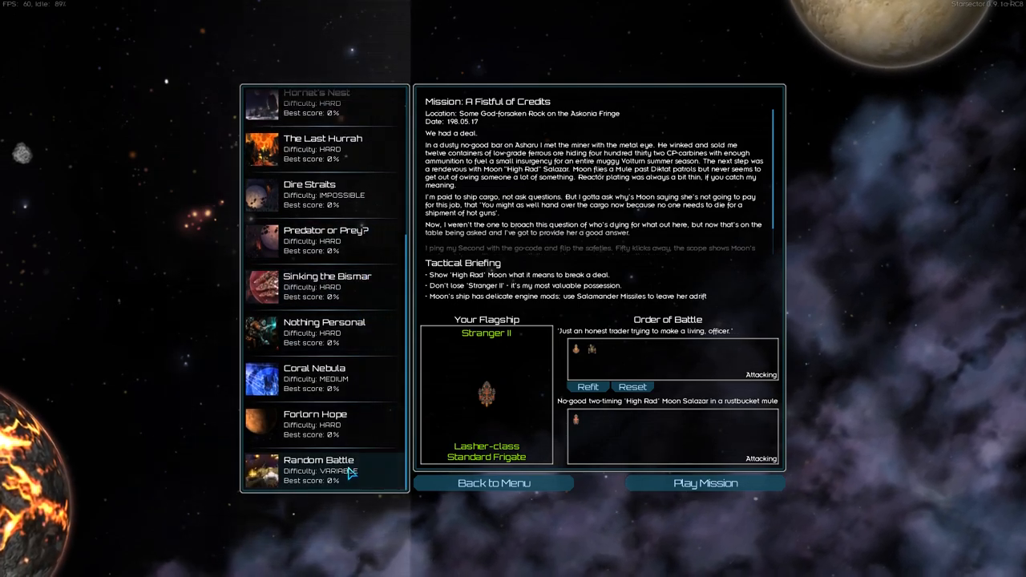
View the Forlorn Hope briefing and the TTS Invincible's full stats, then return to the main menu
left_click(335, 431)
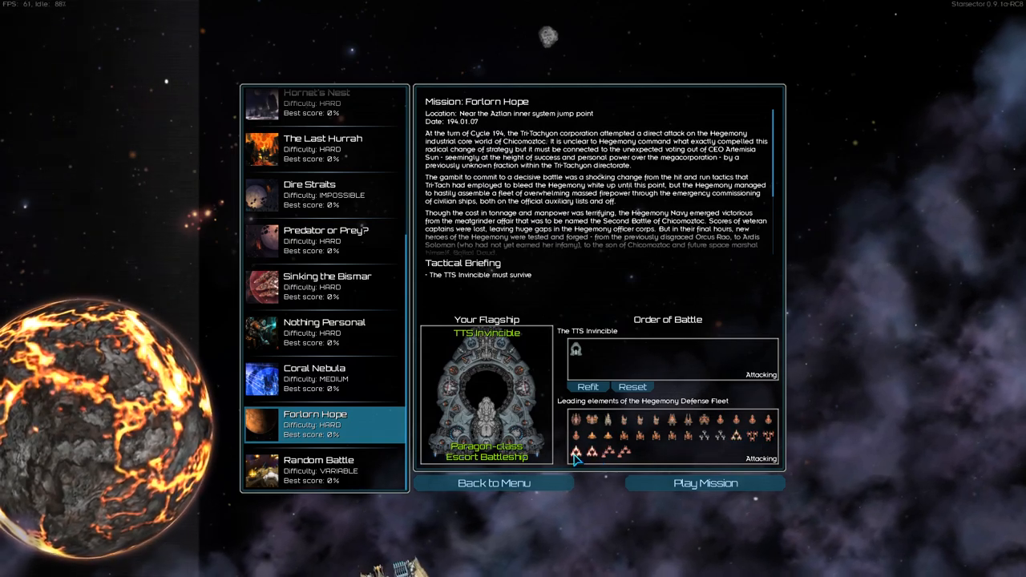
key("F1")
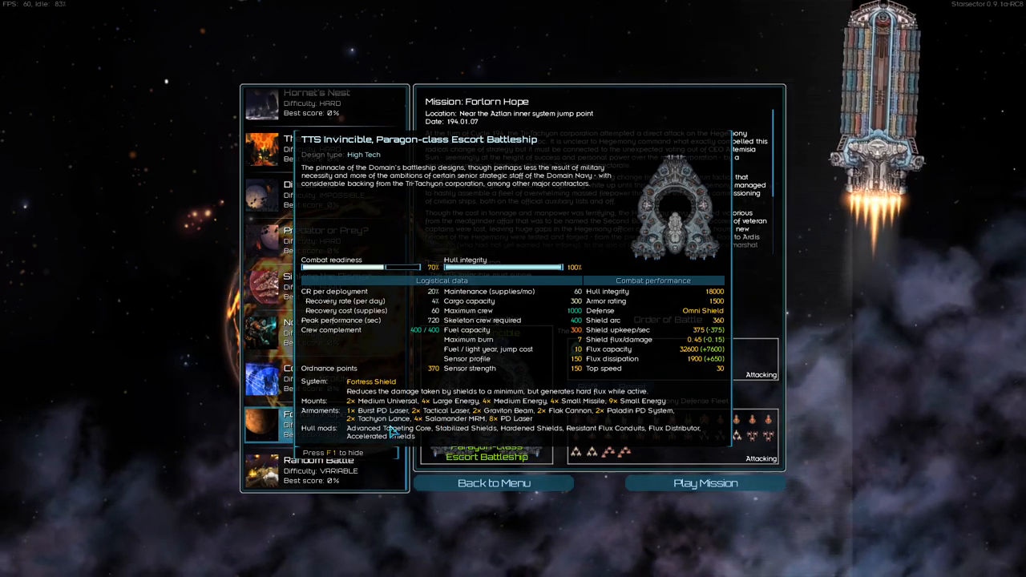
key("Escape")
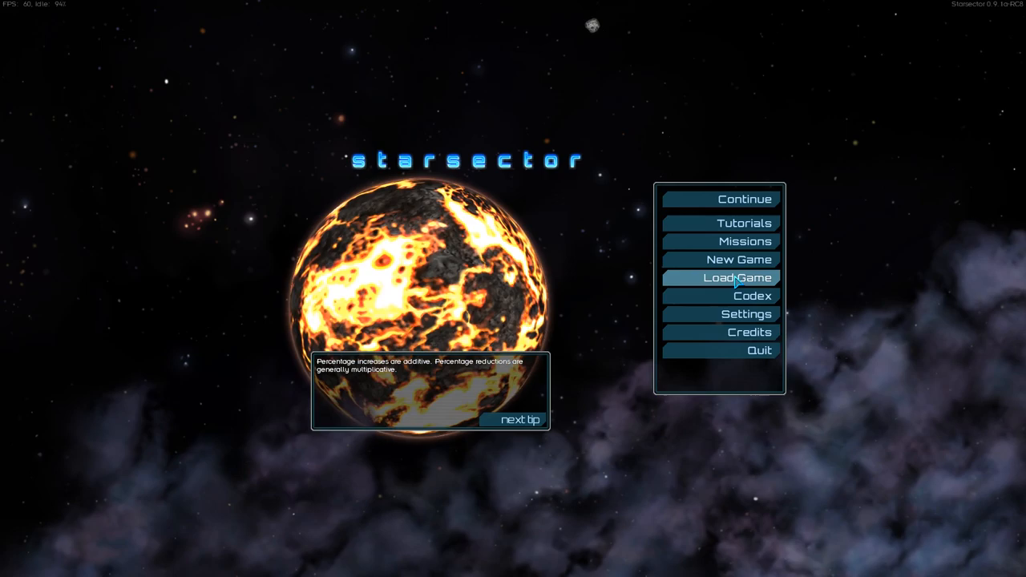
Load the level 5 General Confusion saved campaign
left_click(738, 279)
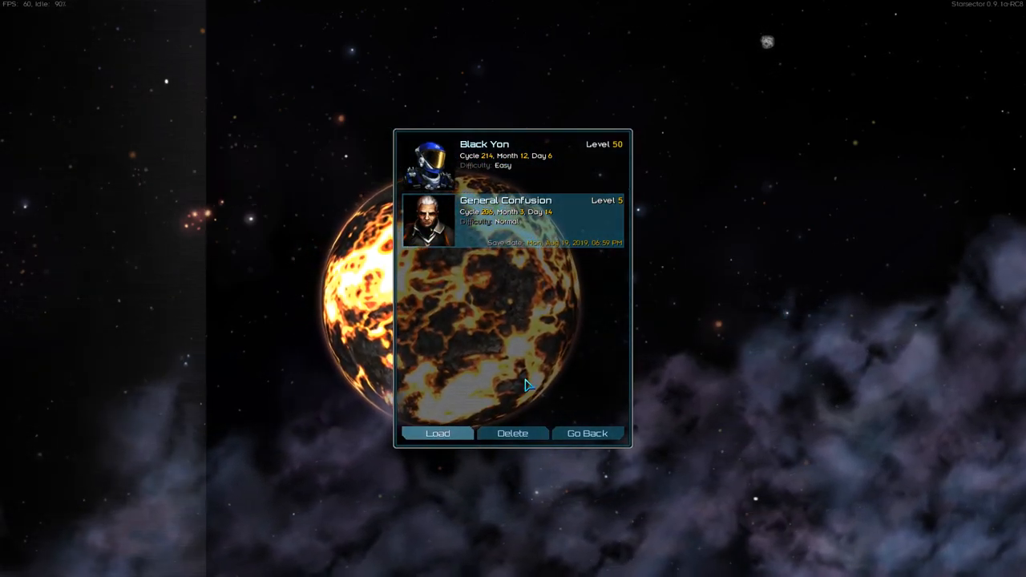
left_click(457, 434)
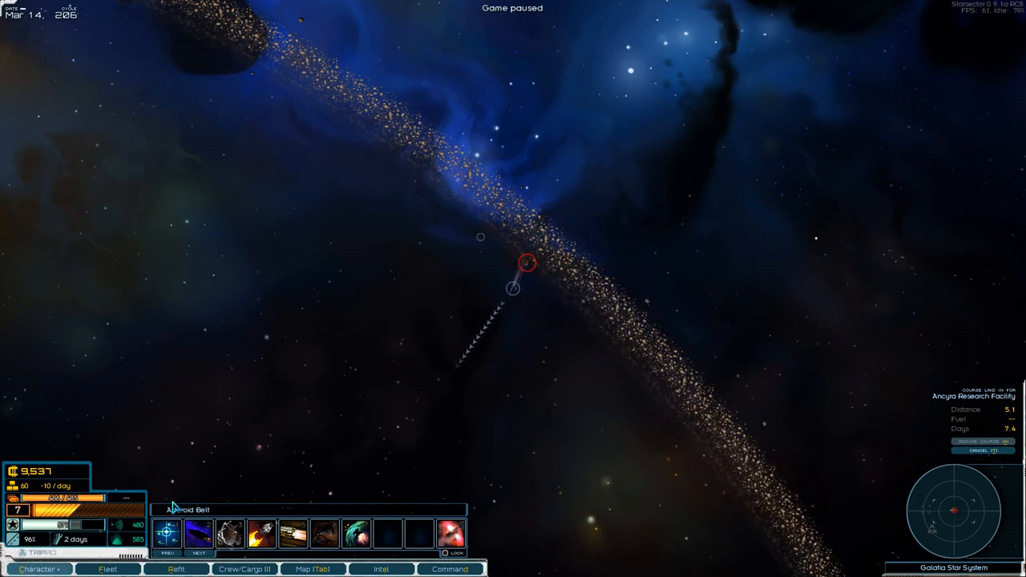
left_click(48, 569)
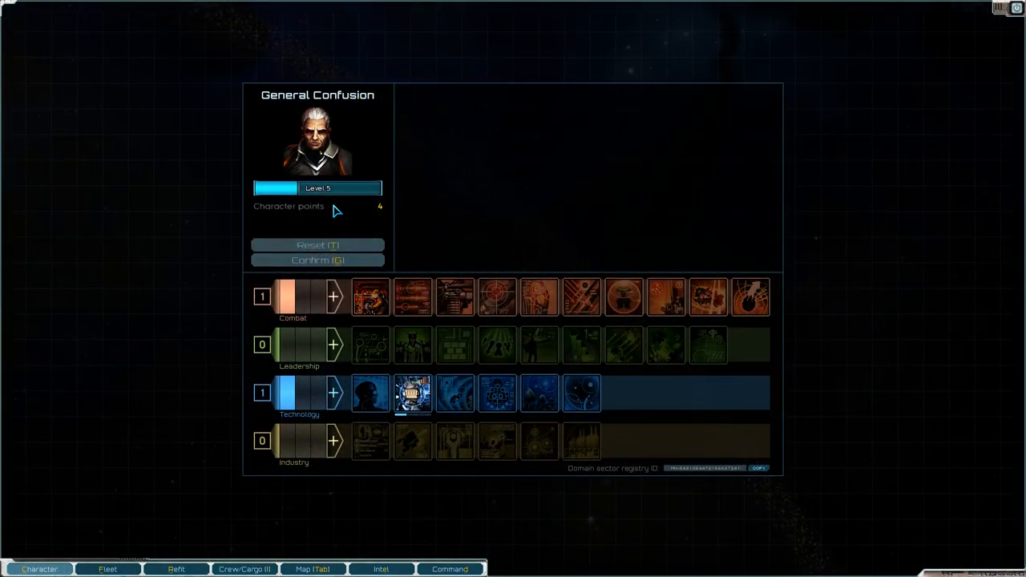
key("Escape")
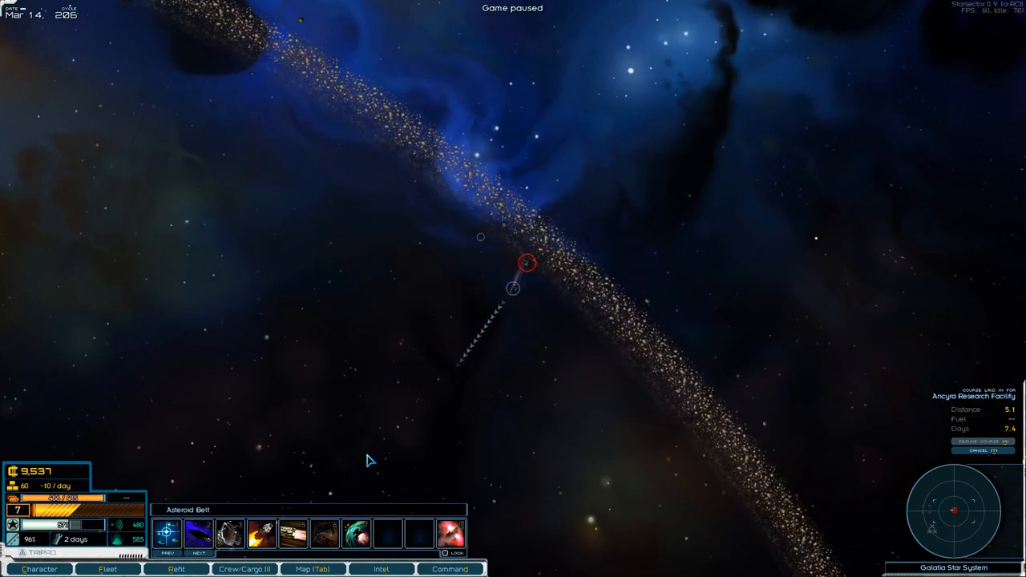
left_click(125, 571)
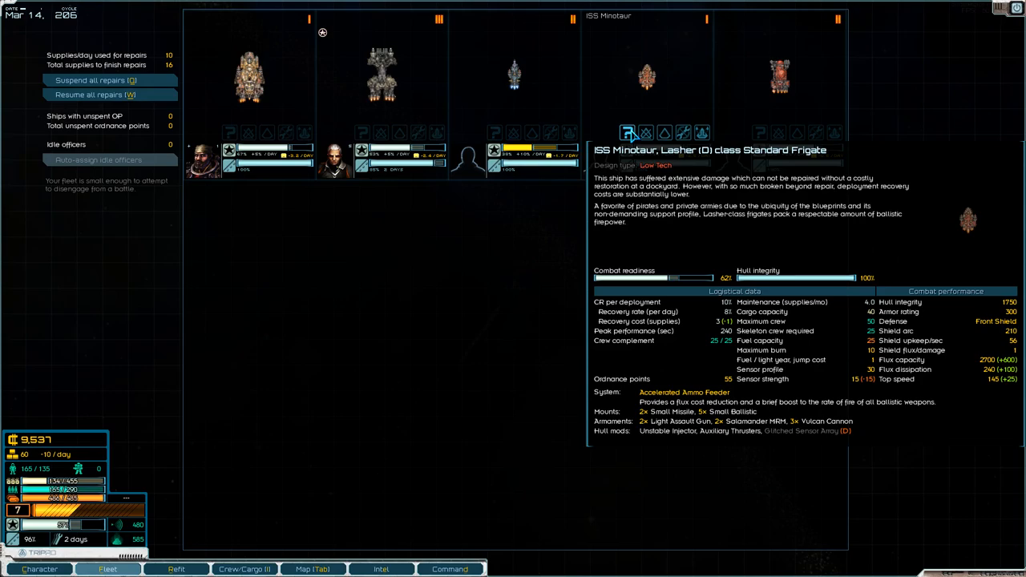
mouse_move(761, 133)
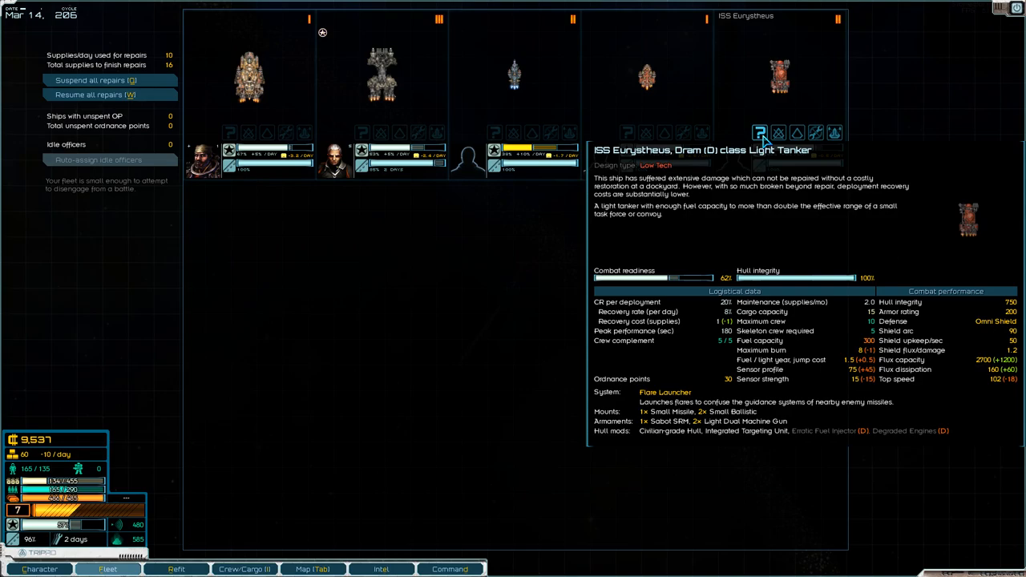
key("Escape")
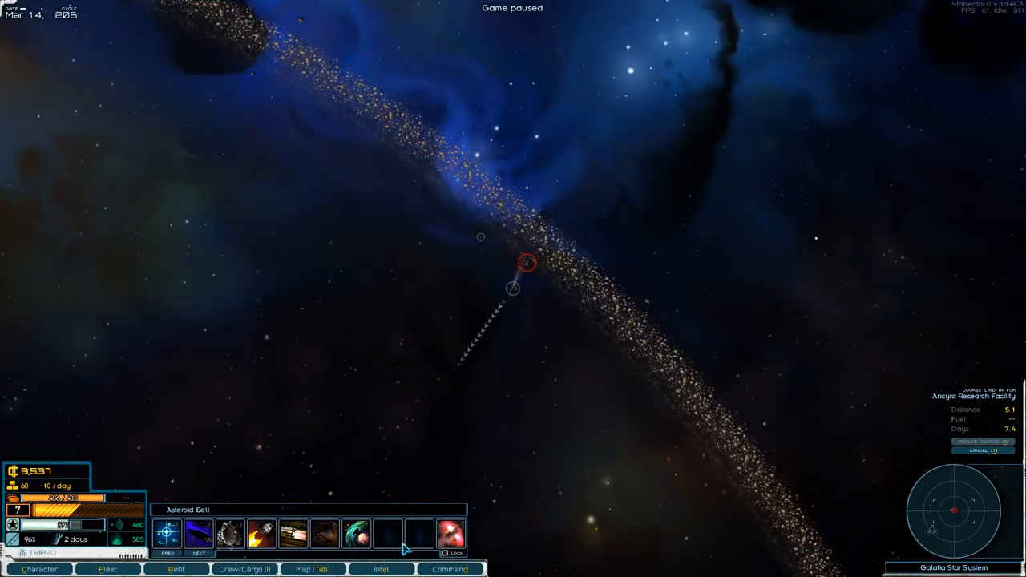
Peek at the Galatia system map, then review crew and cargo holdings twice before returning to the paused map
key("Tab")
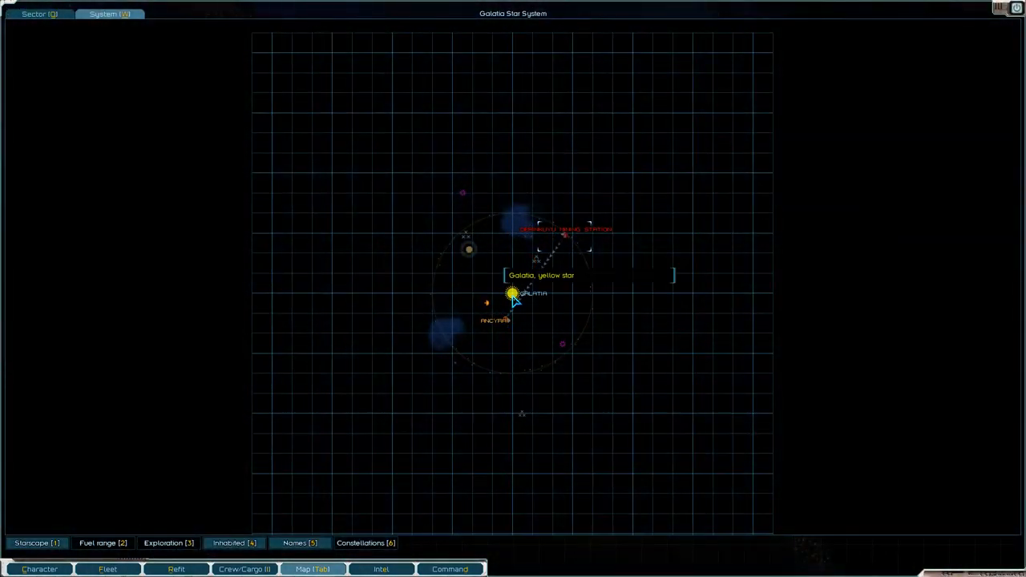
scroll(541, 360, "up", 5)
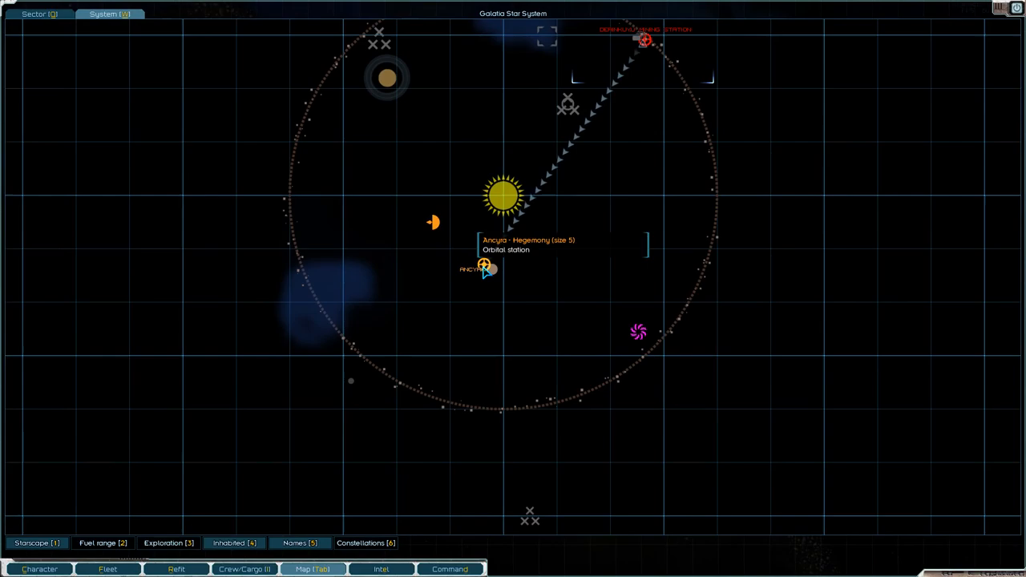
left_click(240, 569)
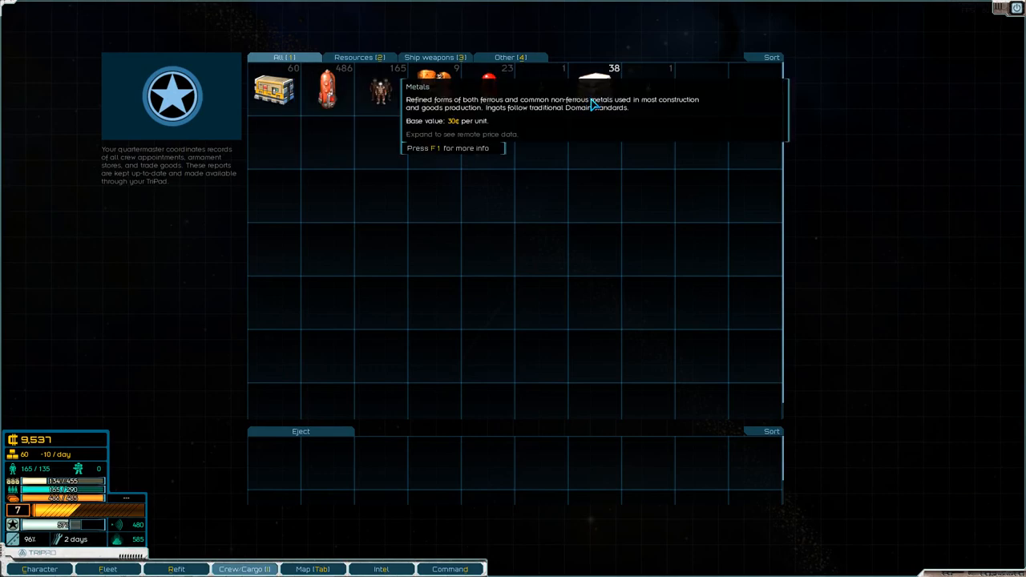
key("Escape")
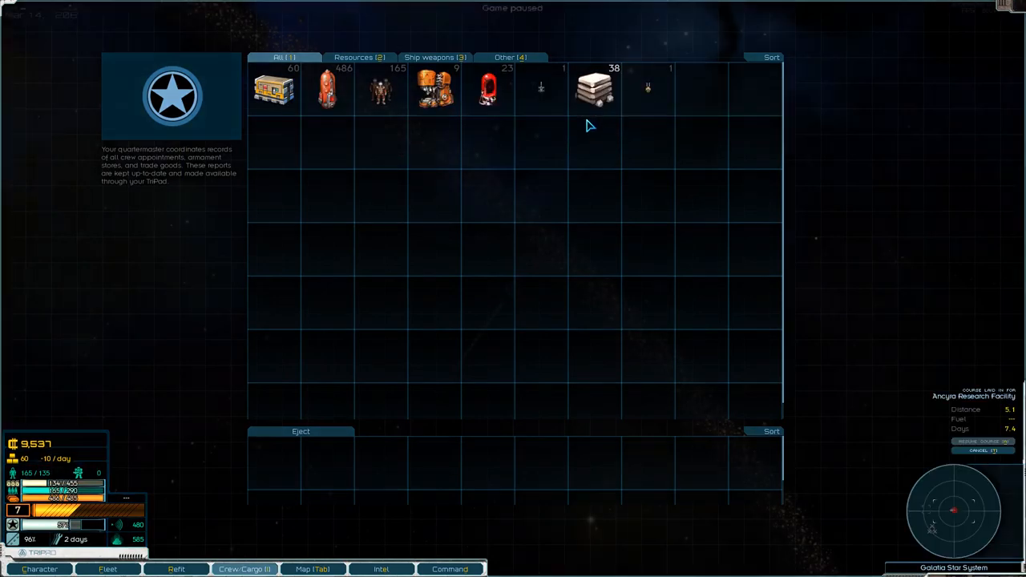
left_click(225, 570)
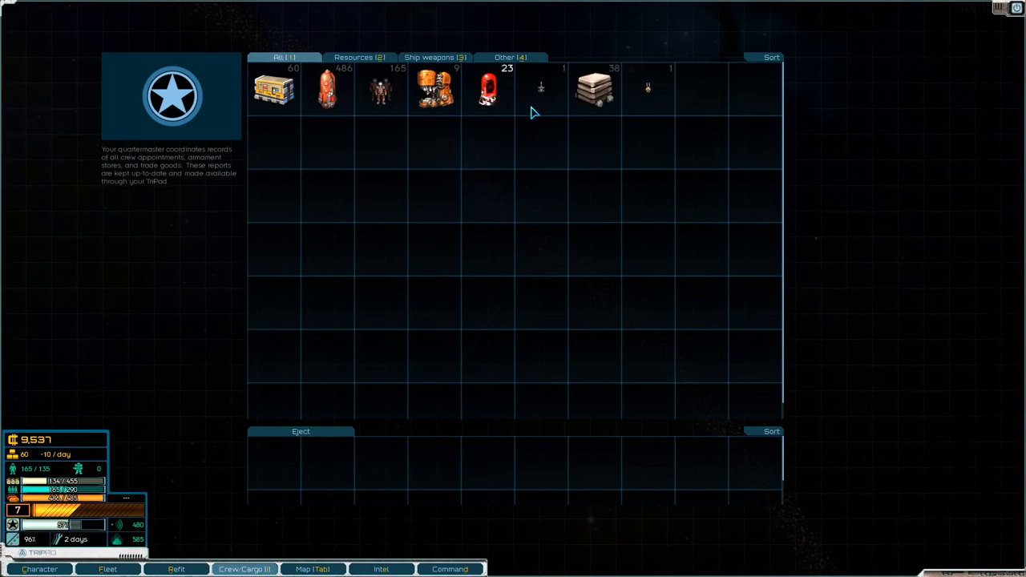
key("Escape")
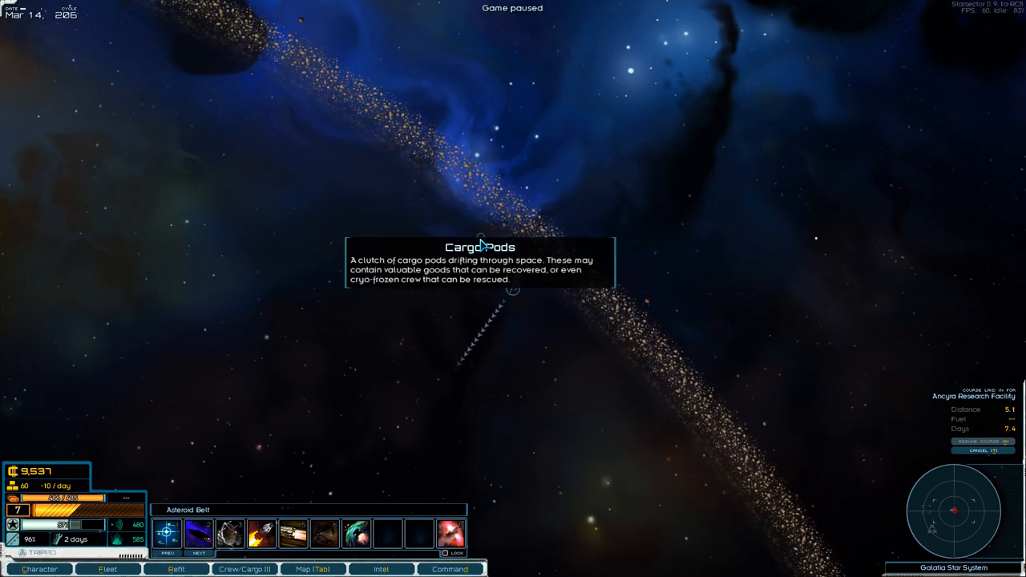
Fly to the drifting Cargo Pods, examine their contents and take all the fuel inside
left_click(244, 569)
key("Escape")
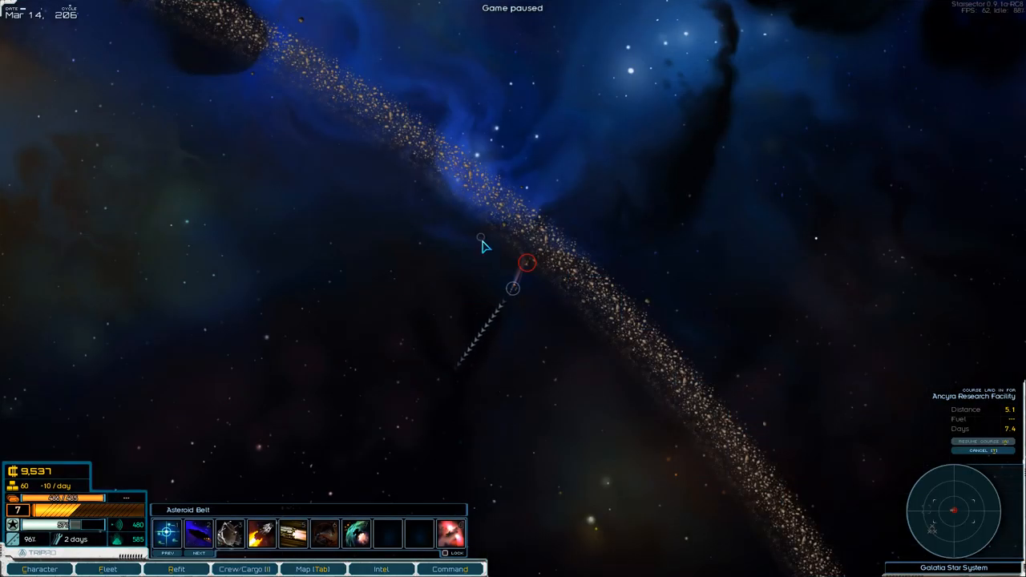
left_click(481, 243)
key("shift")
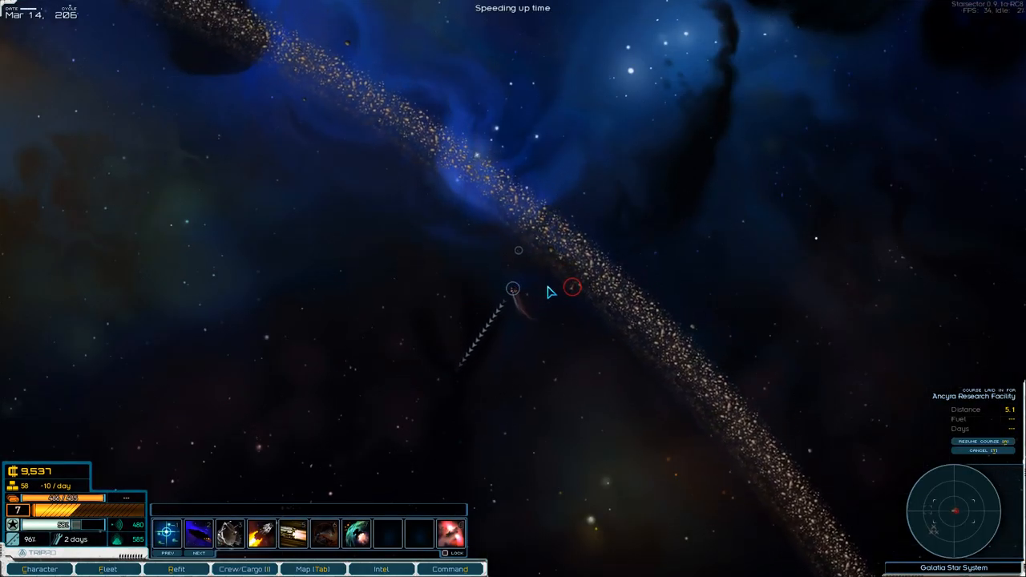
key("1")
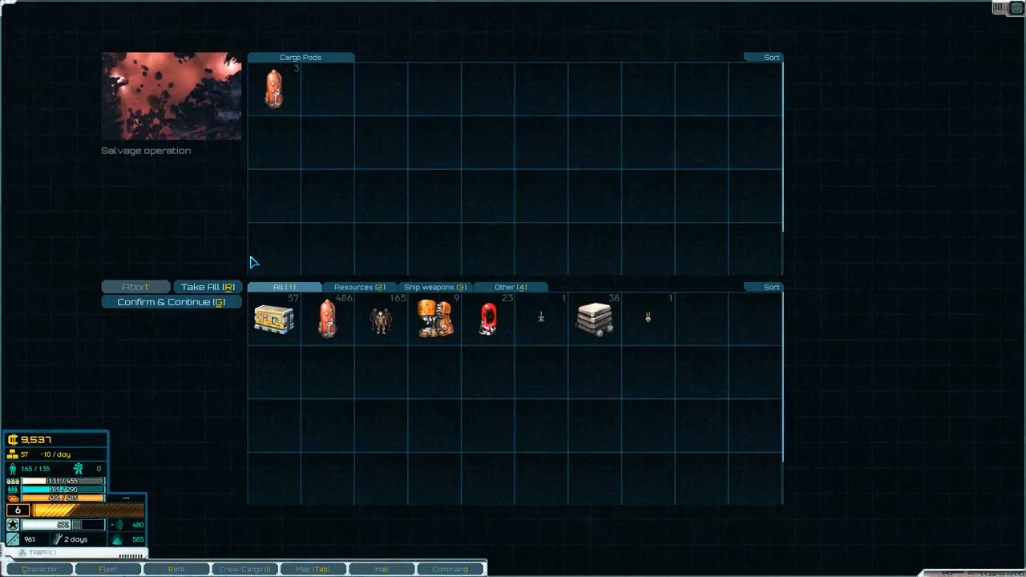
left_click(206, 286)
left_click(200, 302)
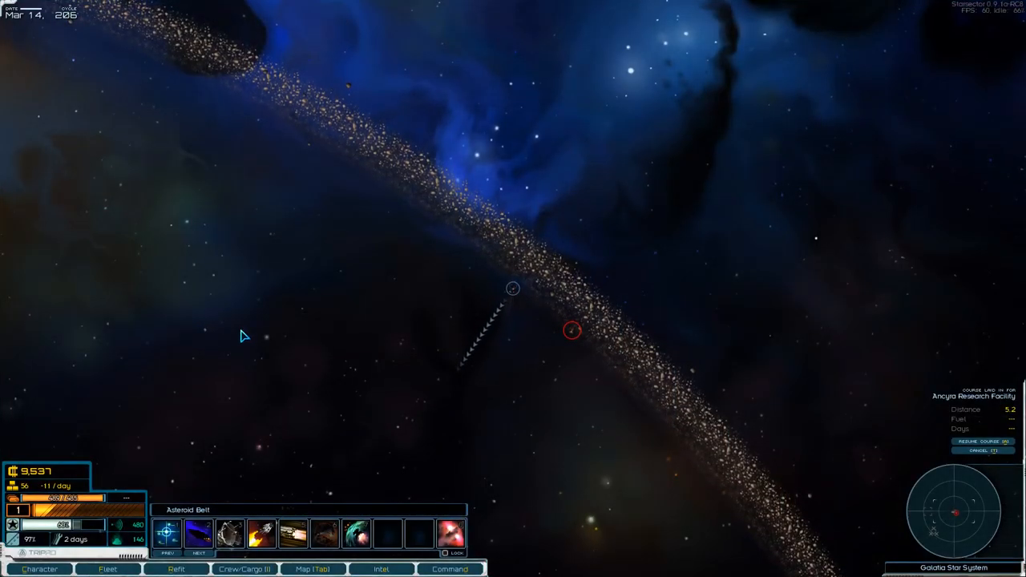
Eject 4 fuel from the cargo hold and confirm the dump
left_click(215, 570)
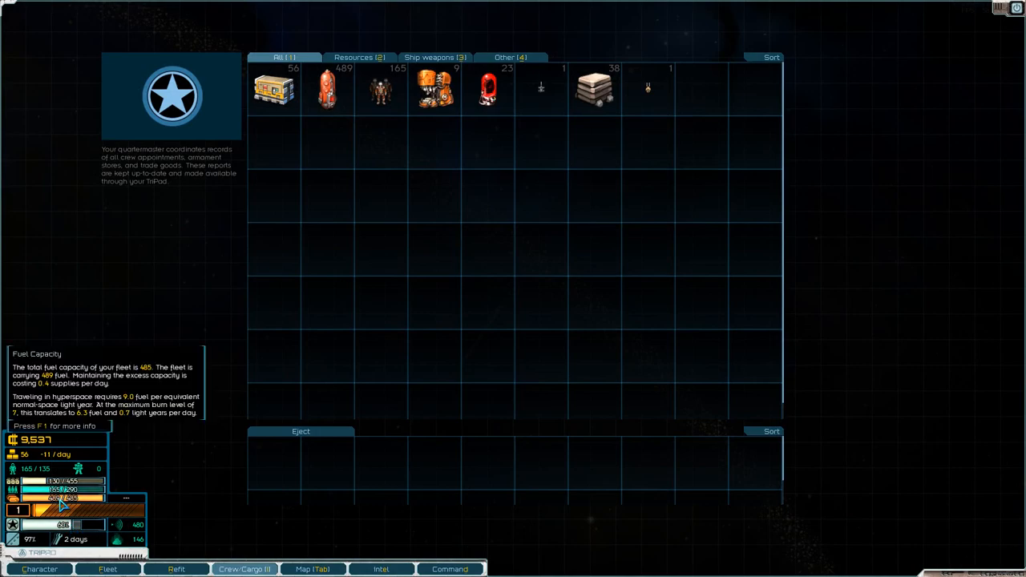
left_click_drag(335, 98, 308, 261)
left_click(327, 96)
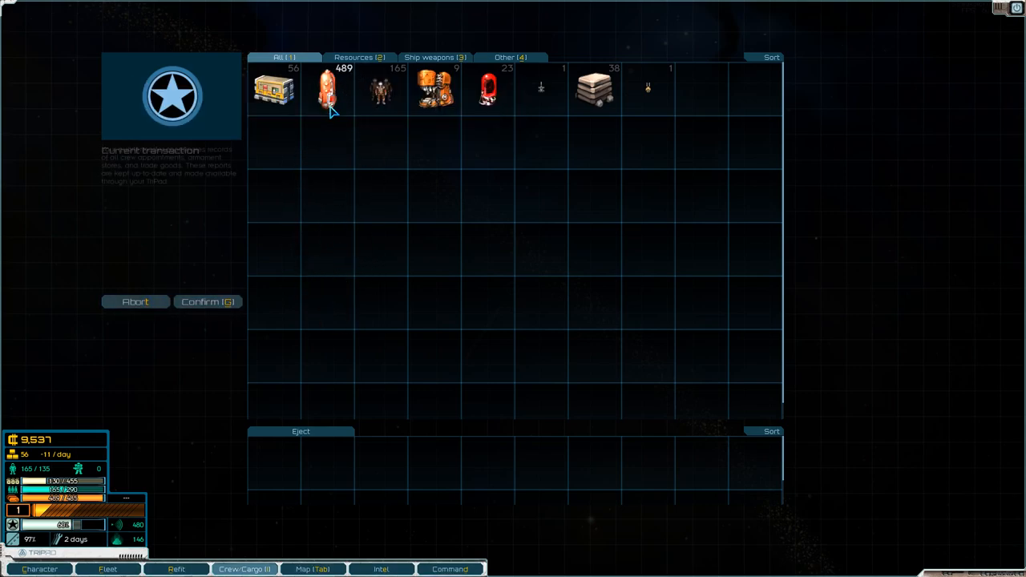
left_click_drag(327, 96, 274, 461)
left_click(214, 306)
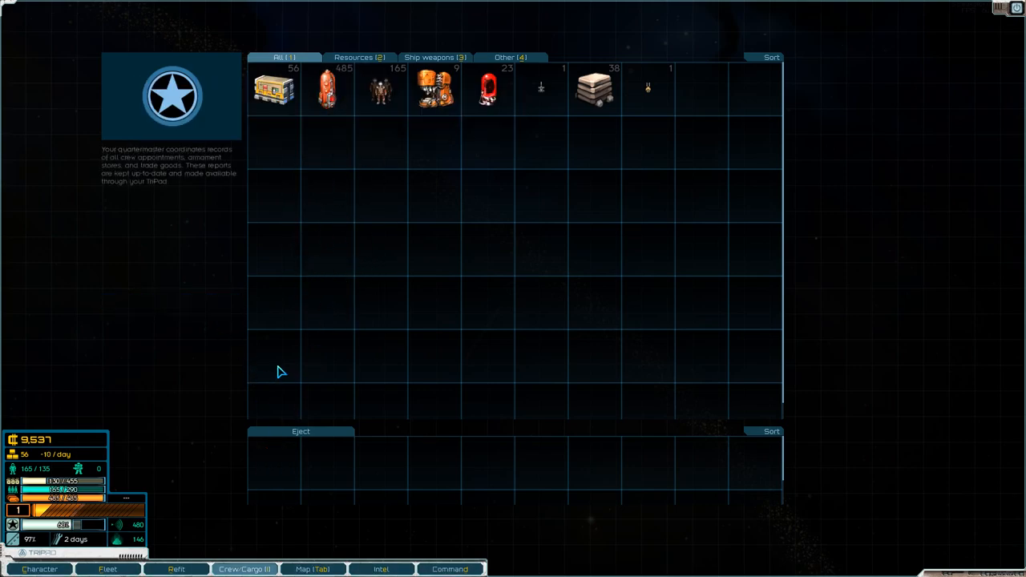
key("Escape")
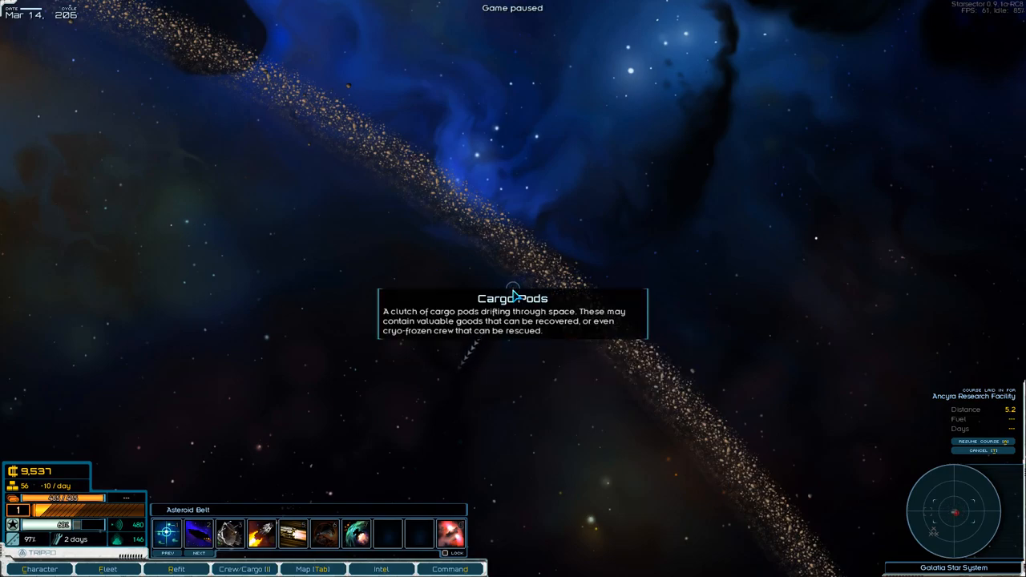
Load a later save from the pause menu, bringing up the New Marmara campaign
key("Escape")
left_click(553, 280)
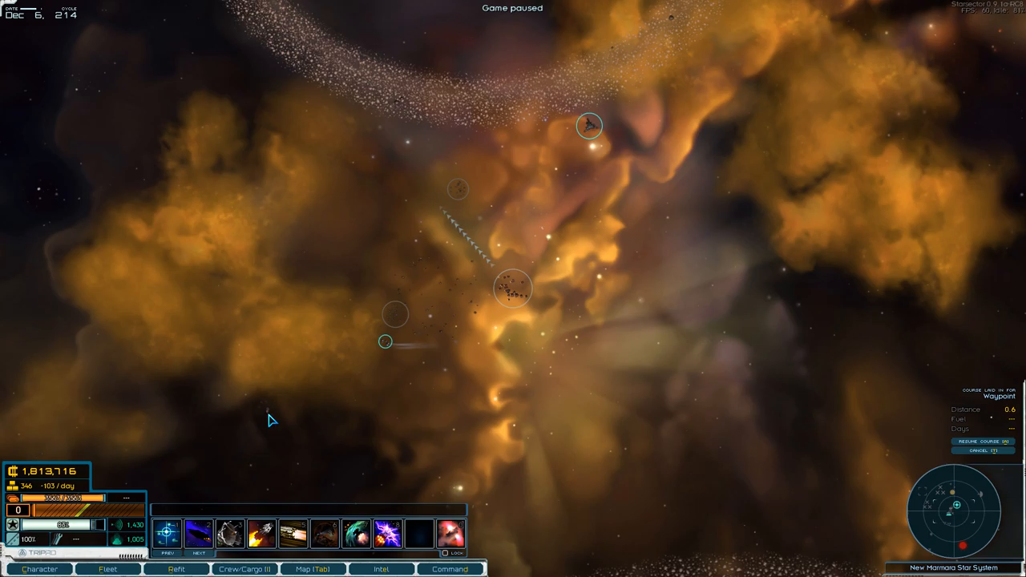
Learn the Luddic Church Blueprint Package's three ship blueprints from cargo, then switch to the fleet roster
left_click(242, 572)
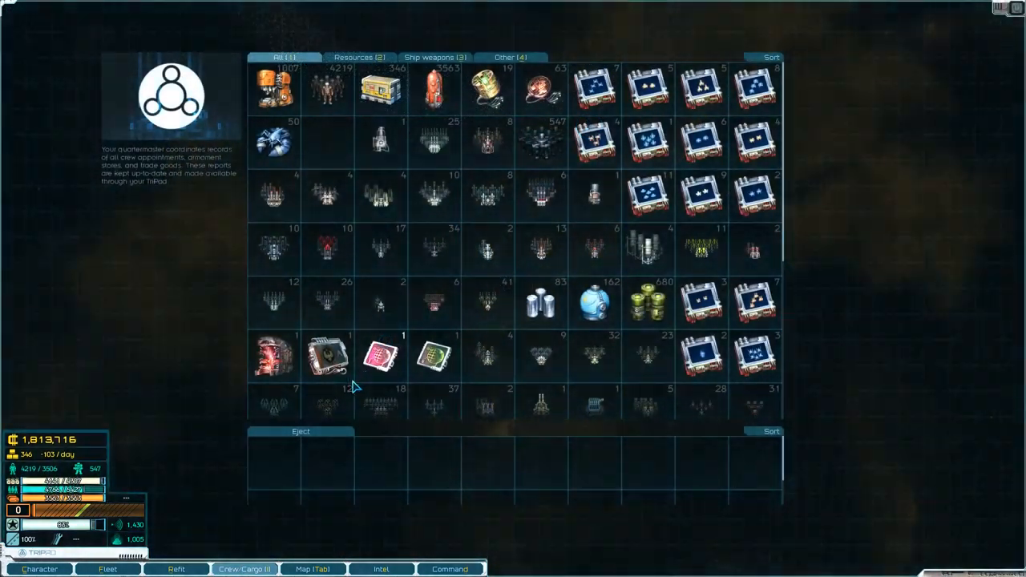
scroll(534, 256, "down", 1)
scroll(523, 253, "down", 2)
scroll(522, 253, "down", 2)
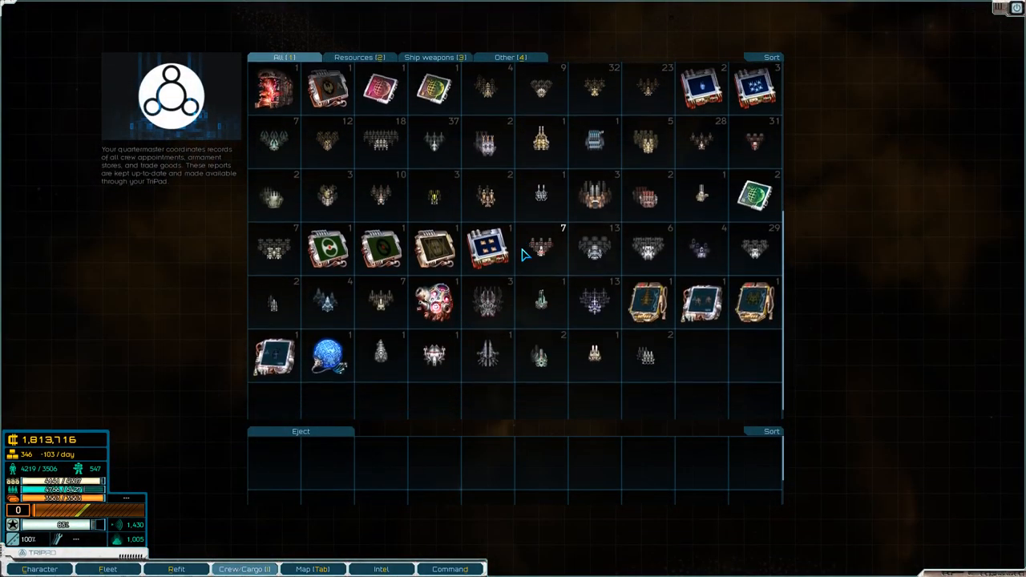
scroll(522, 382, "up", 3)
scroll(522, 382, "up", 3)
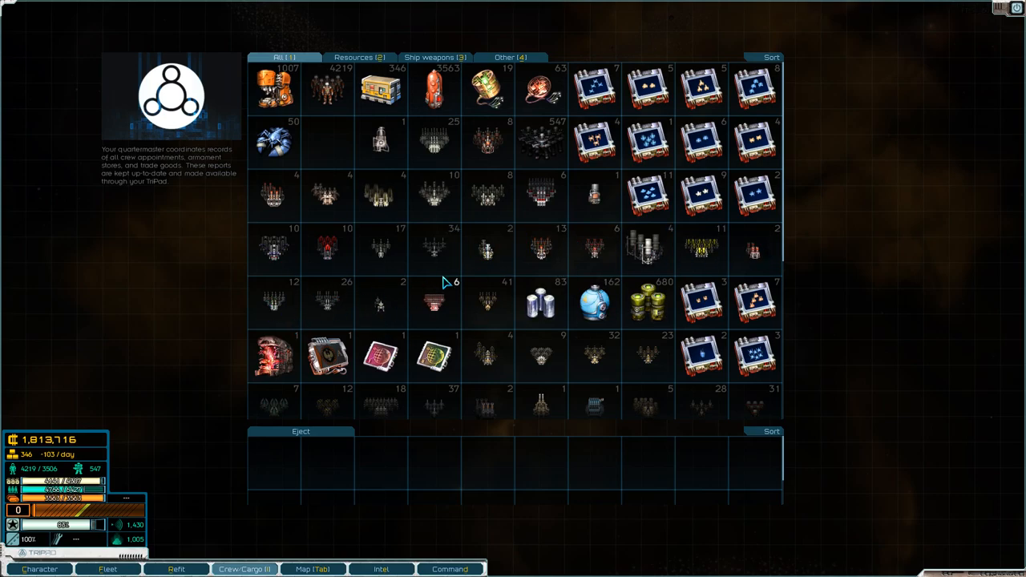
scroll(474, 321, "down", 1)
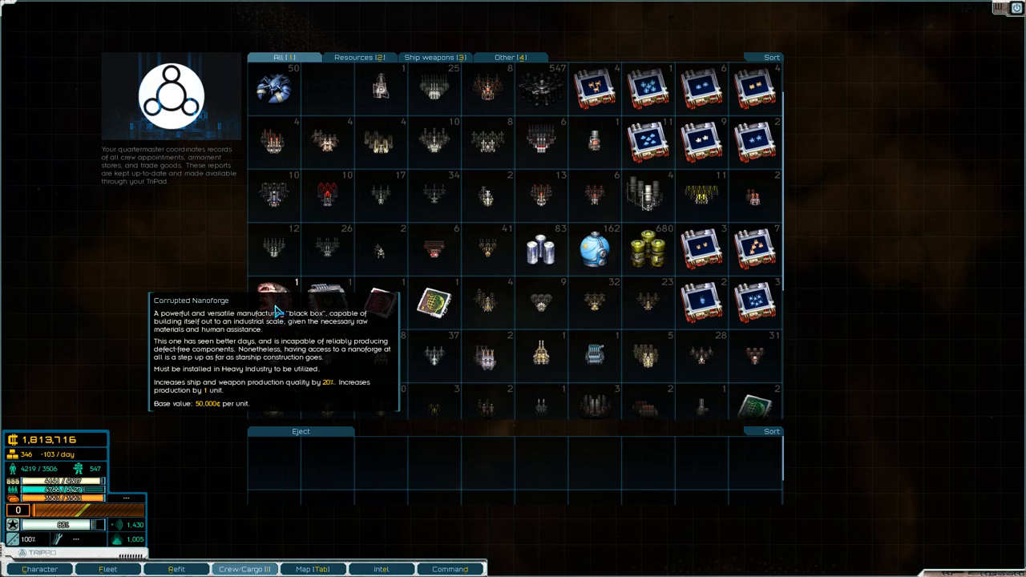
scroll(401, 309, "down", 1)
scroll(465, 305, "down", 3)
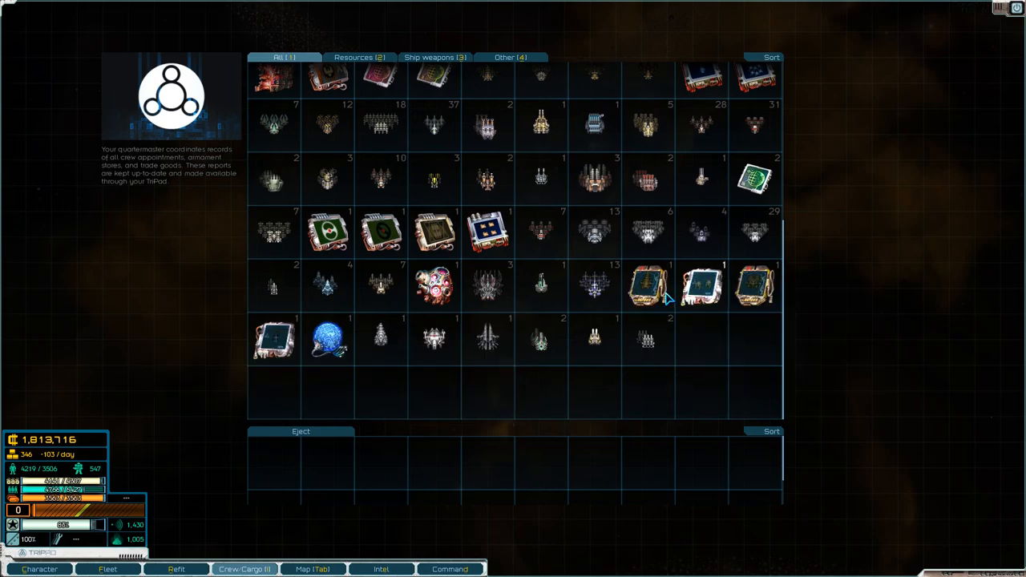
right_click(334, 240)
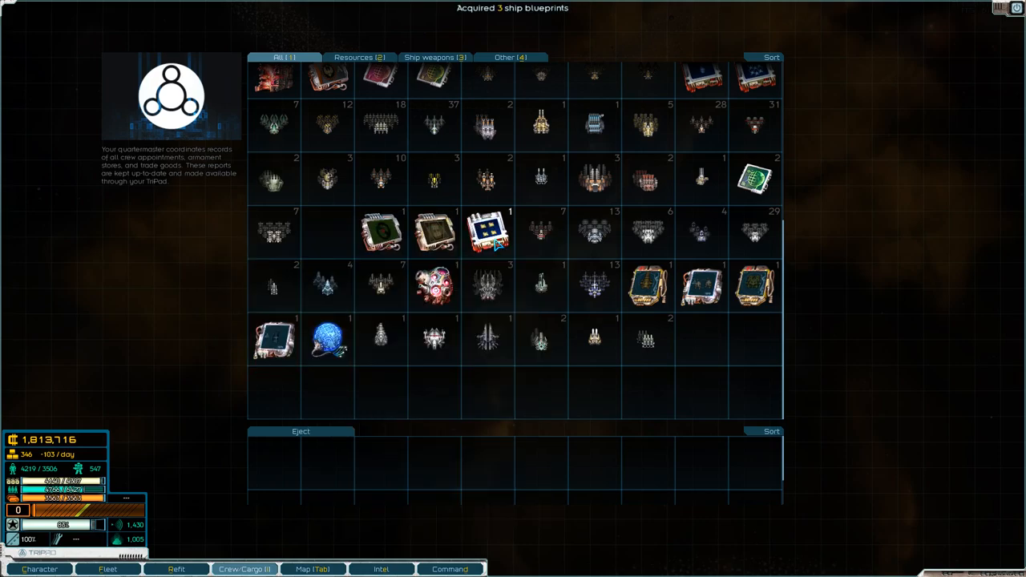
scroll(556, 252, "up", 2)
scroll(722, 321, "up", 1)
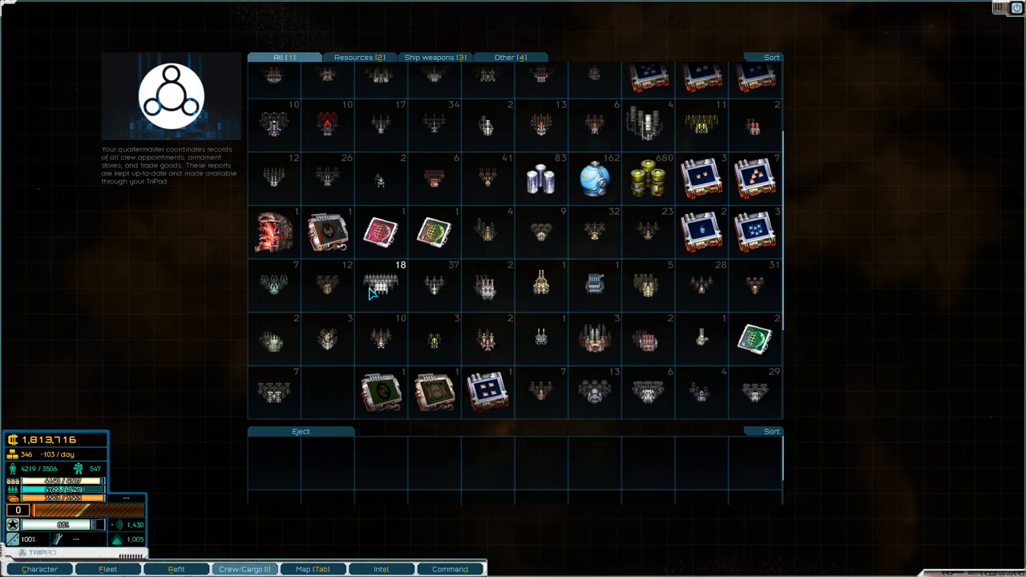
mouse_move(327, 229)
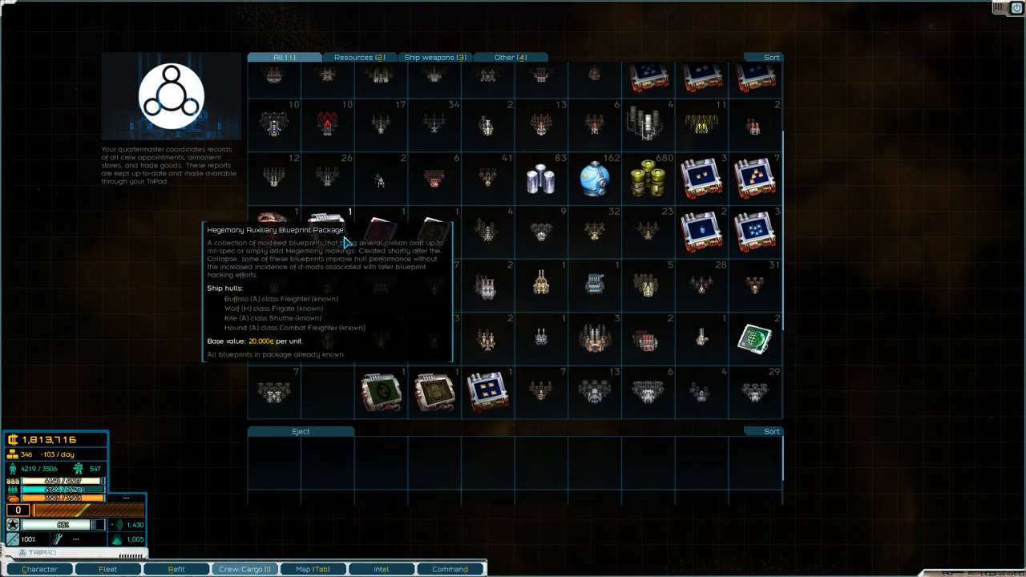
scroll(656, 299, "up", 2)
scroll(656, 299, "up", 1)
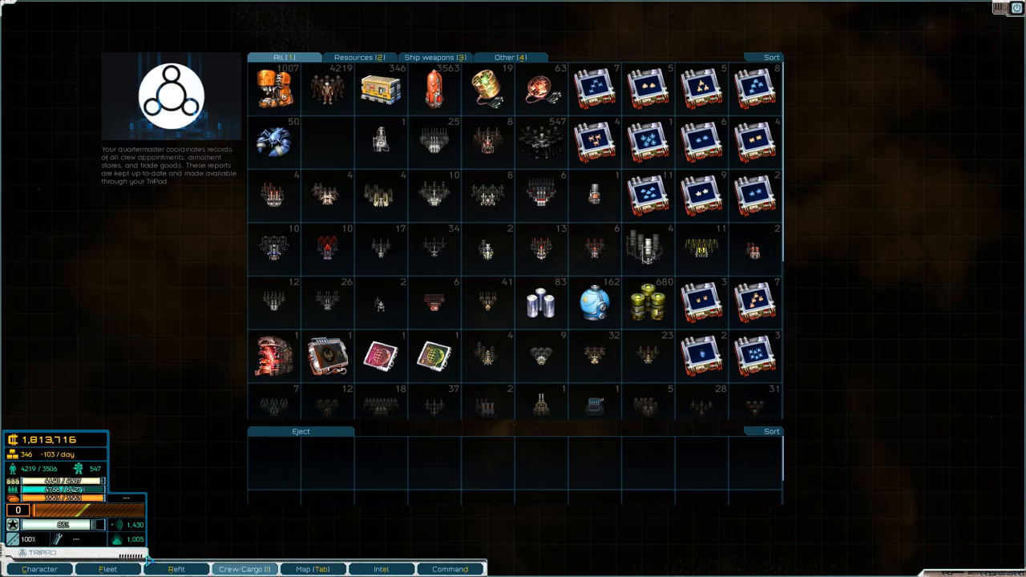
left_click(108, 571)
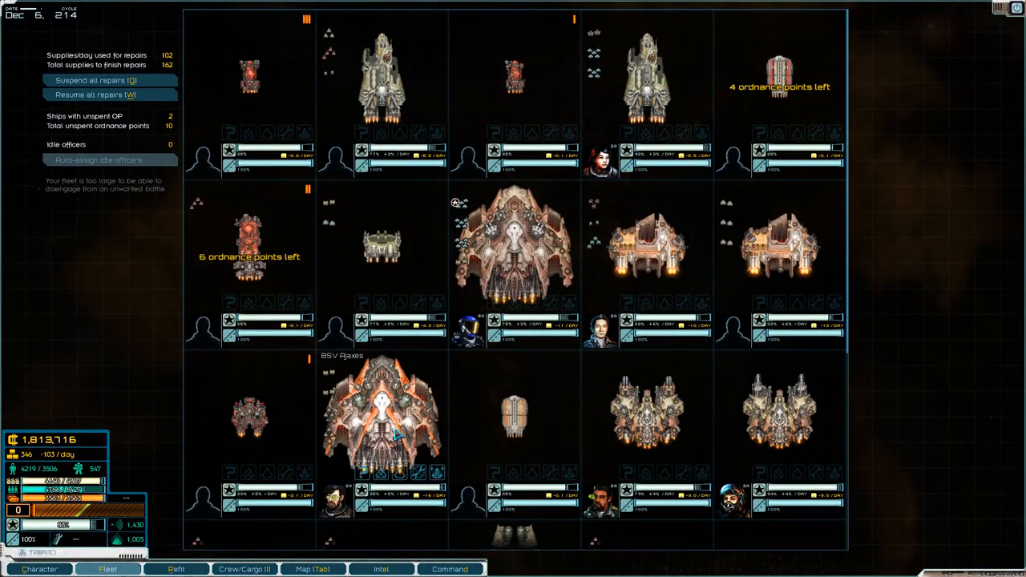
scroll(446, 384, "down", 4)
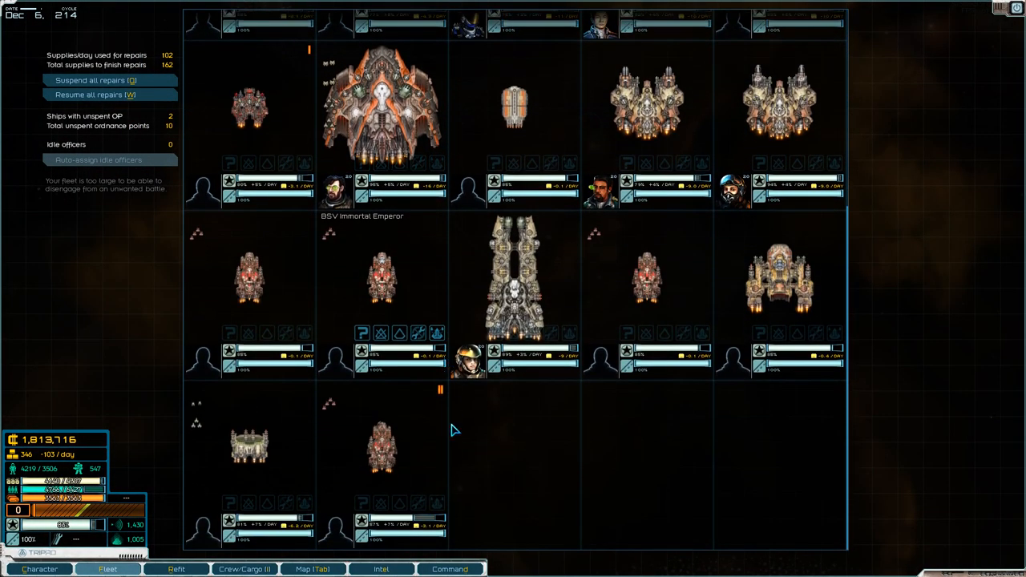
scroll(453, 433, "up", 2)
scroll(465, 453, "up", 2)
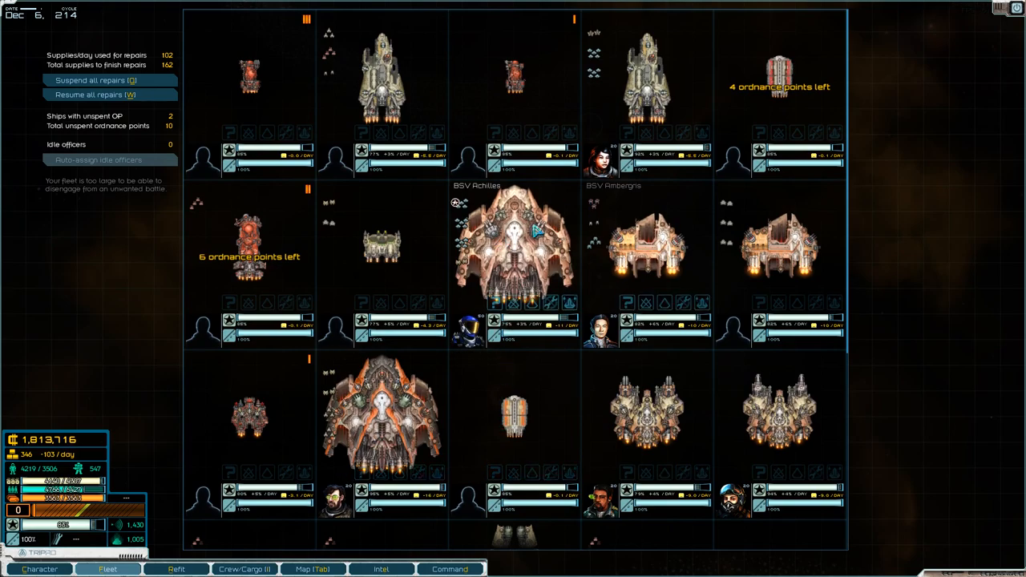
scroll(457, 201, "down", 1)
scroll(488, 424, "down", 2)
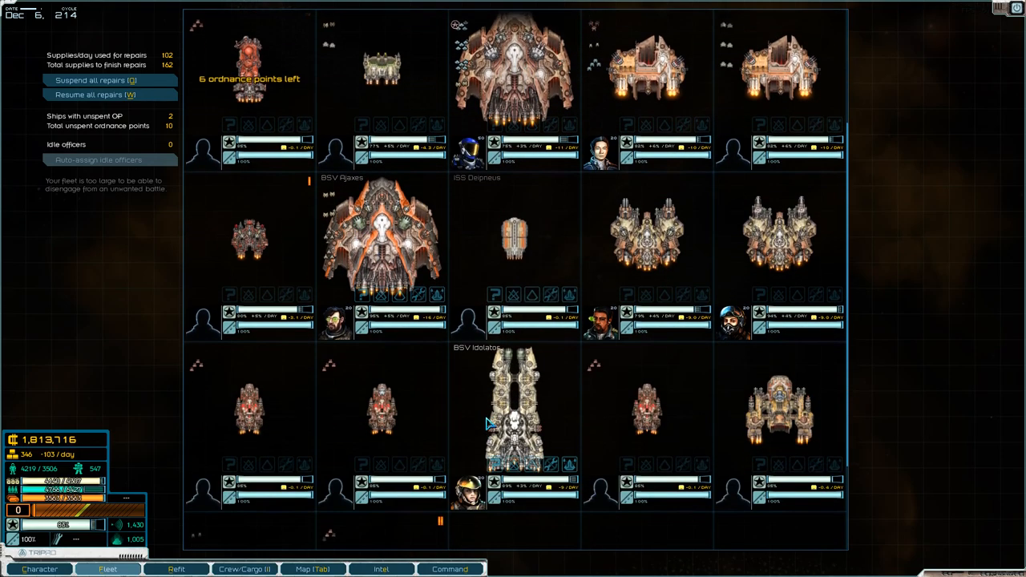
scroll(487, 424, "down", 1)
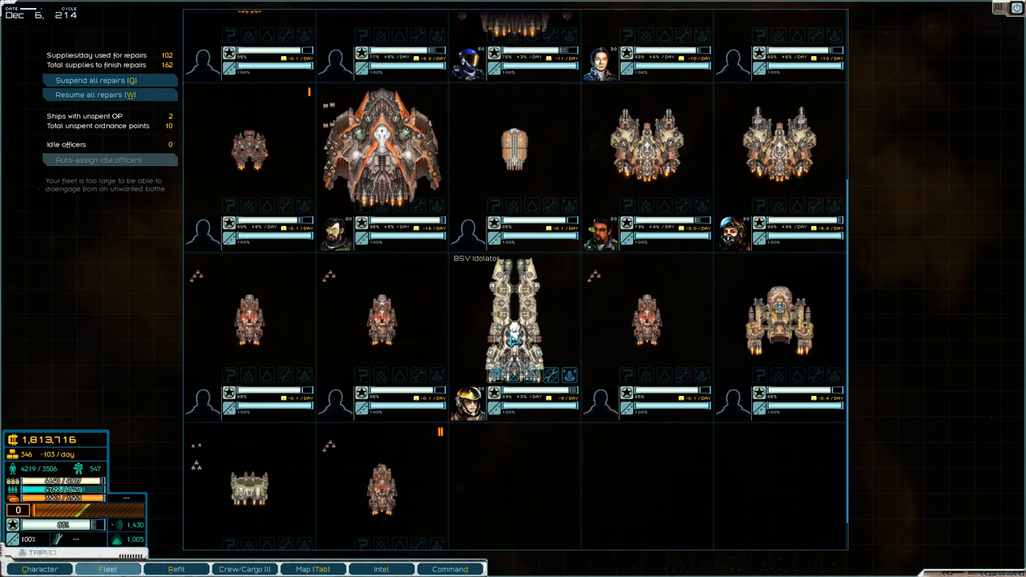
scroll(514, 341, "up", 1)
scroll(561, 235, "up", 2)
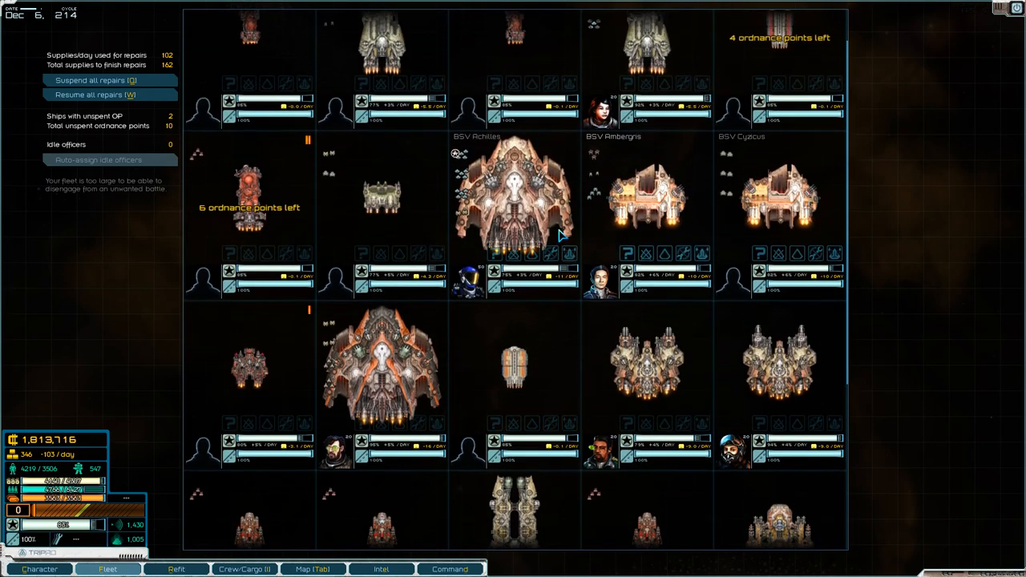
scroll(561, 235, "up", 1)
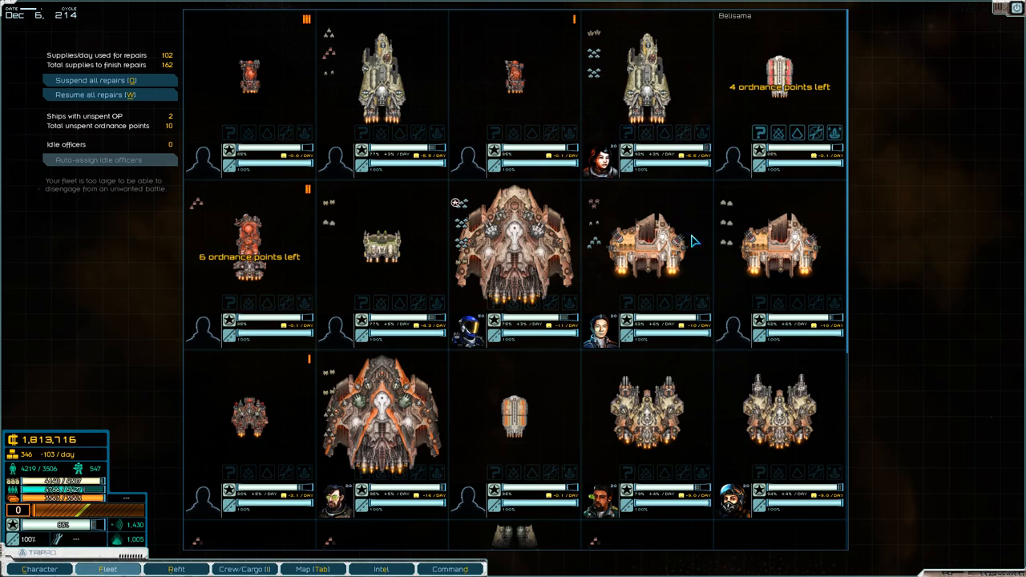
scroll(695, 241, "down", 5)
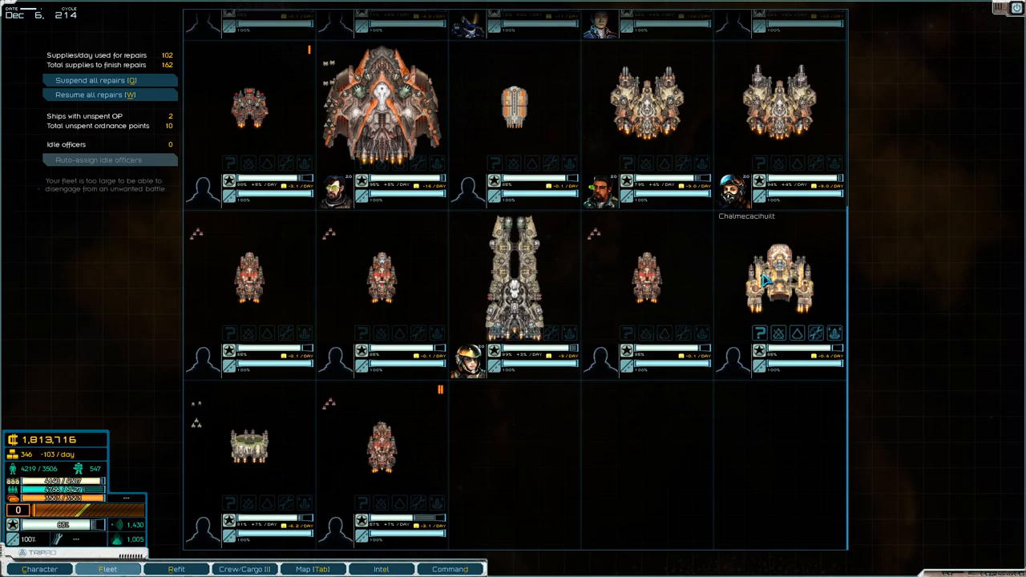
Leave the fleet roster back to the paused New Marmara nebula view
key("Escape")
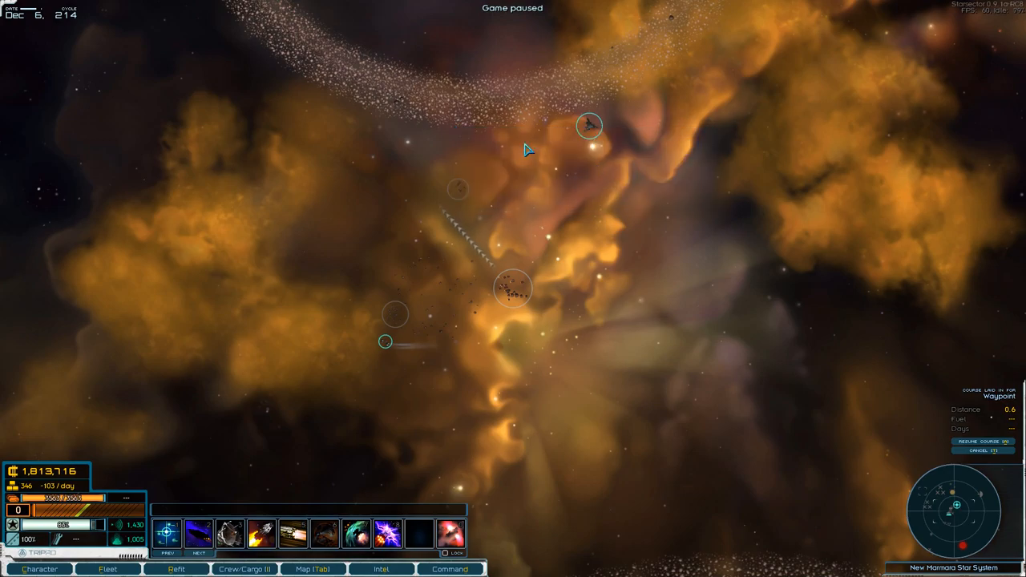
Pan the view, check the New Marmara system map and Intel overview, and return to the campaign
key("shift")
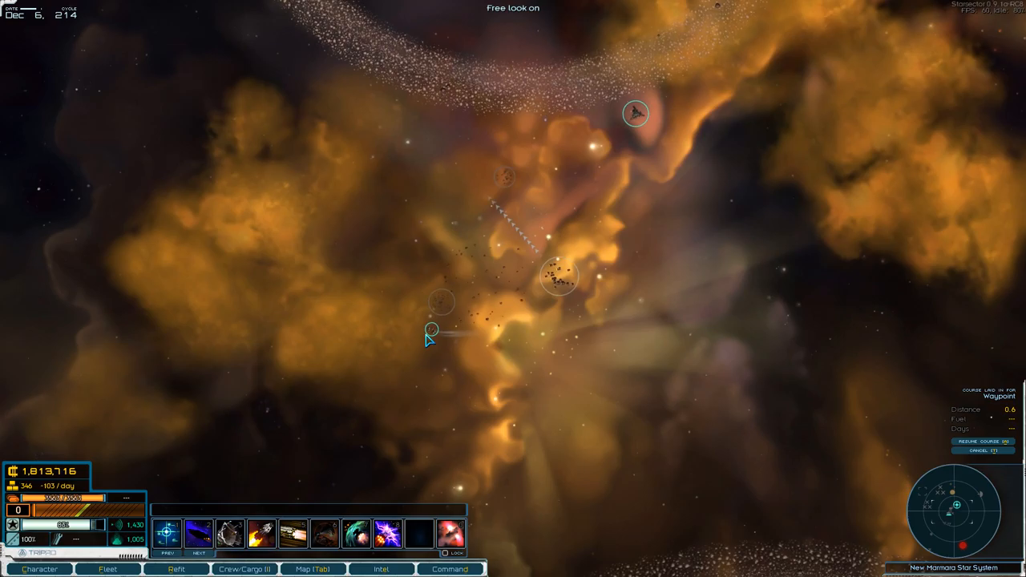
key("Tab")
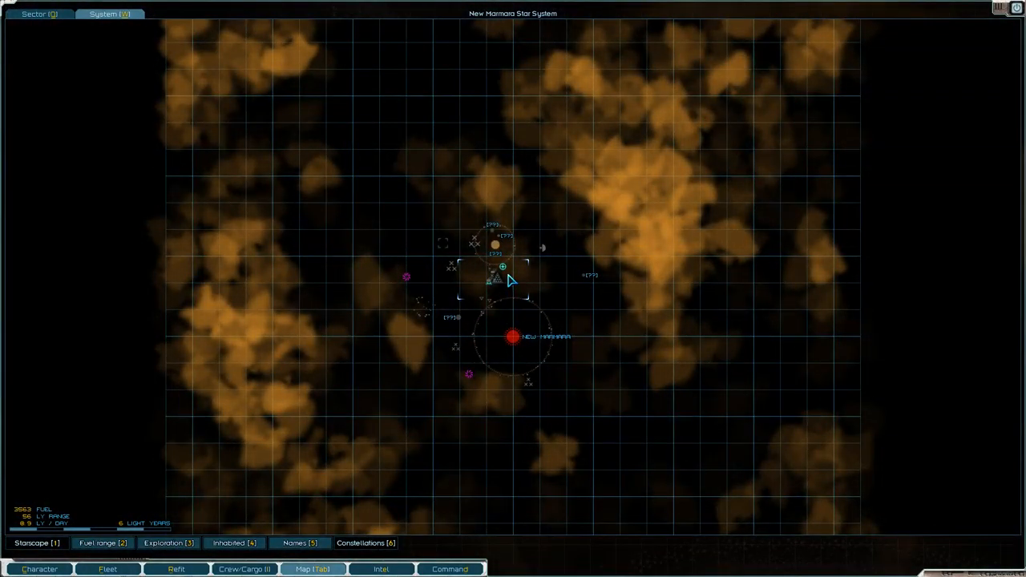
key("Tab")
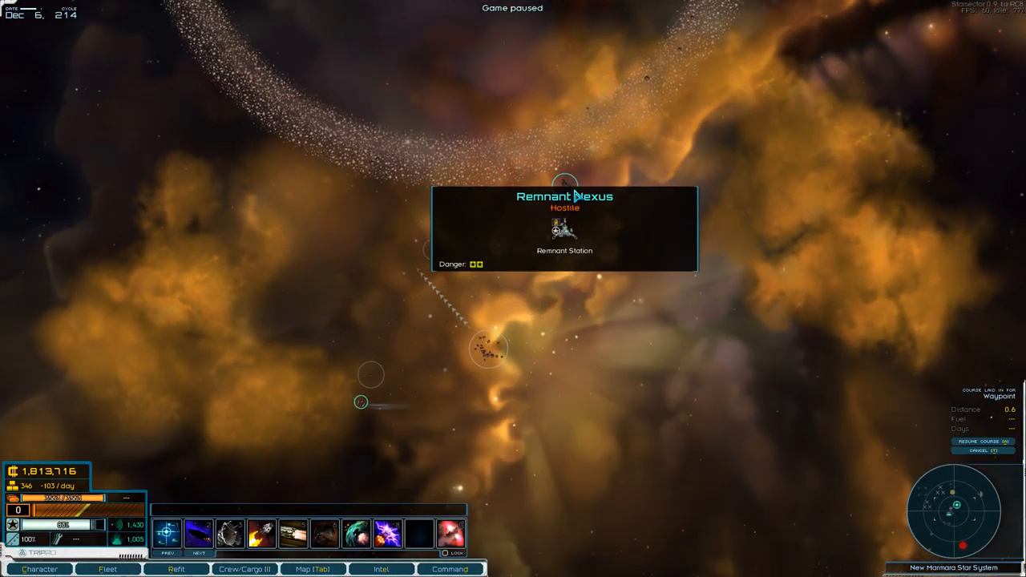
key("Tab")
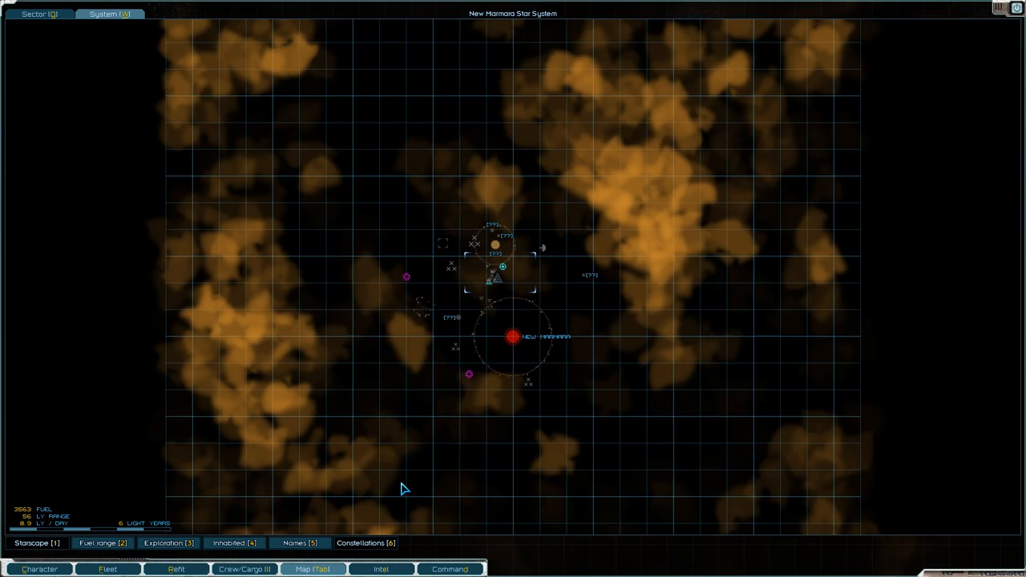
left_click(380, 570)
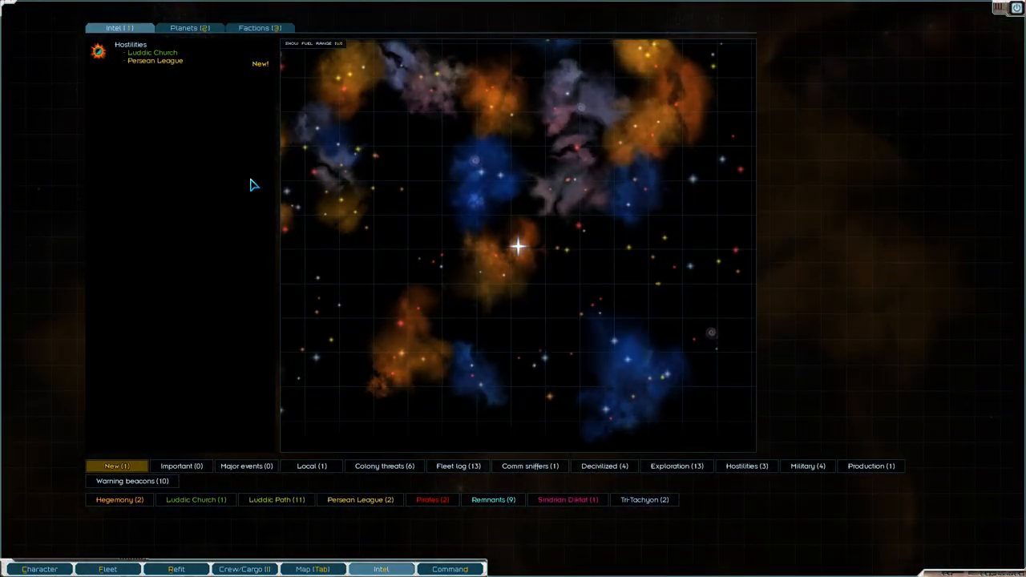
key("Tab")
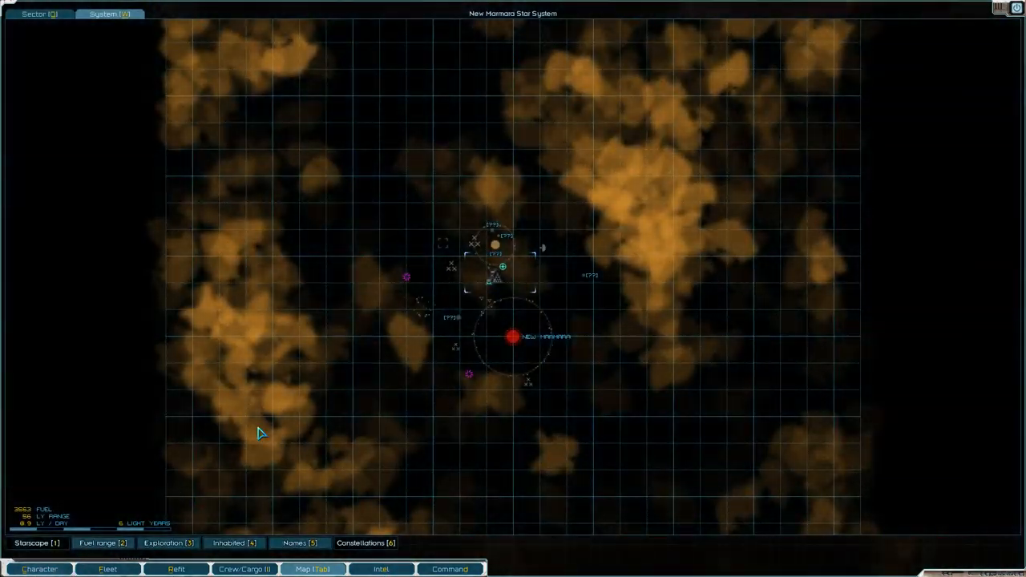
key("Escape")
Unpause, speed up time and resume the course toward the waypoint
key("space")
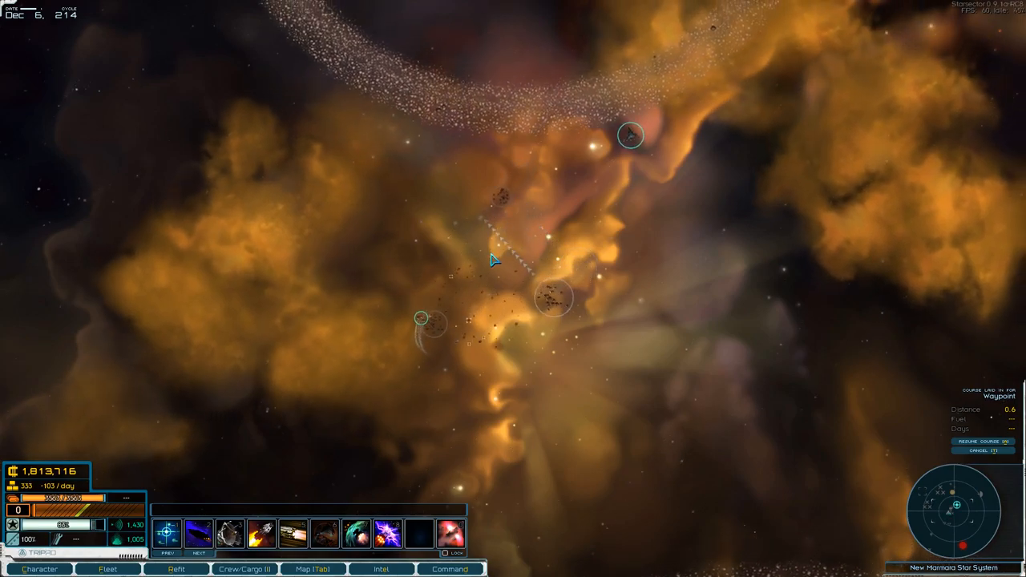
key("shift")
key("r")
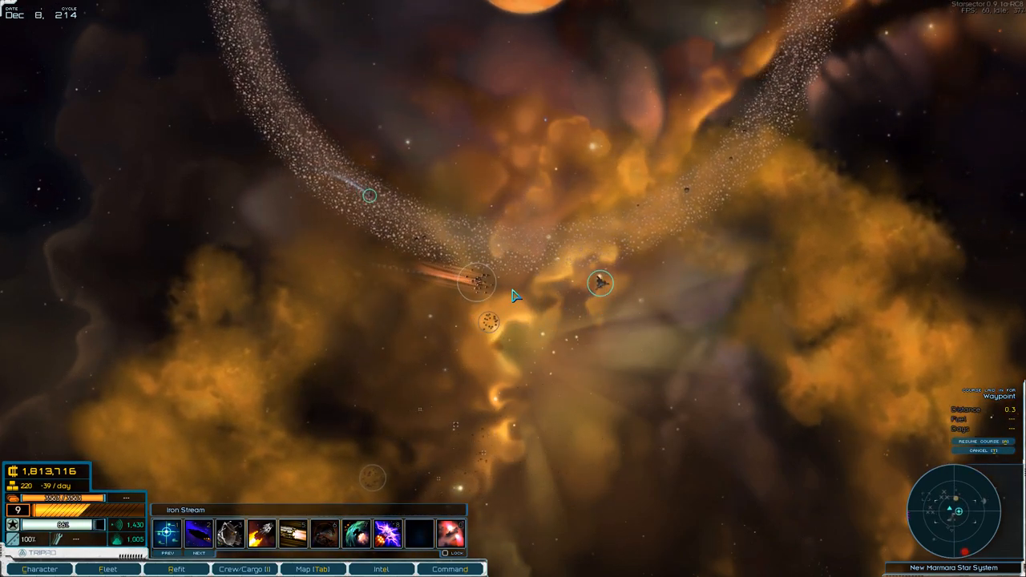
Intercept the Remnant Nexus, back off once, then move in to engage and proceed to ship deployment
left_click(557, 288)
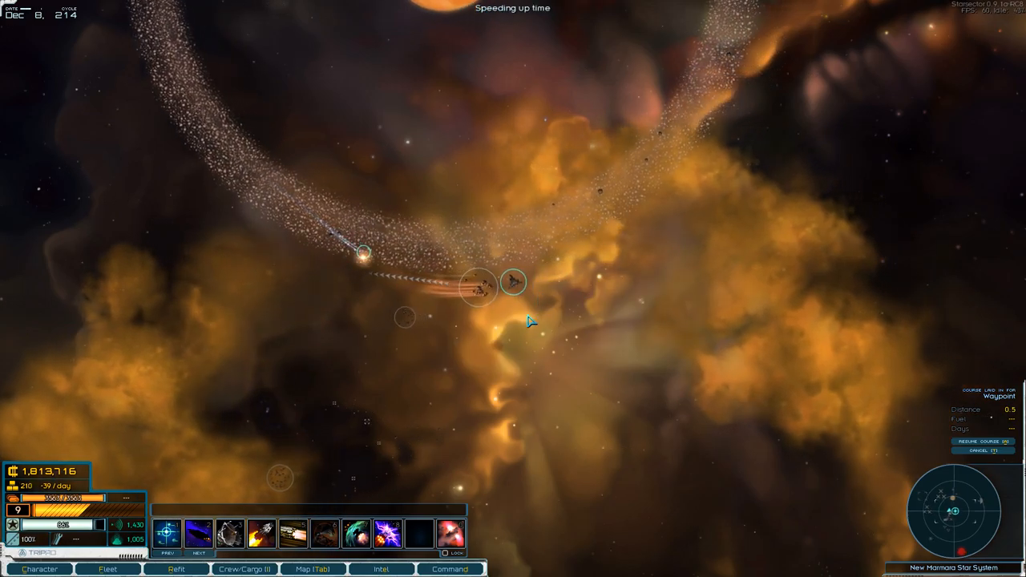
scroll(611, 283, "down", 3)
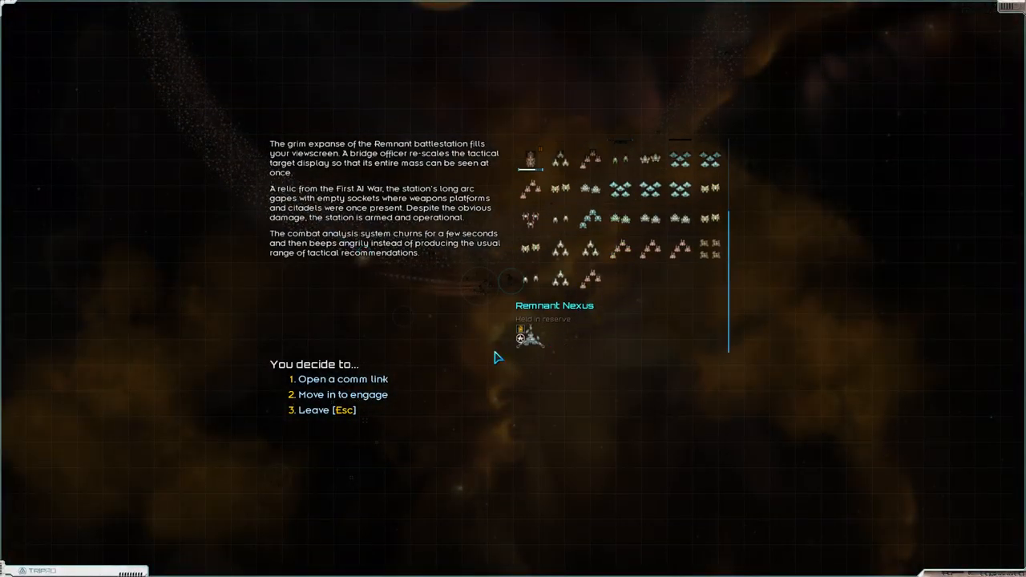
left_click(320, 411)
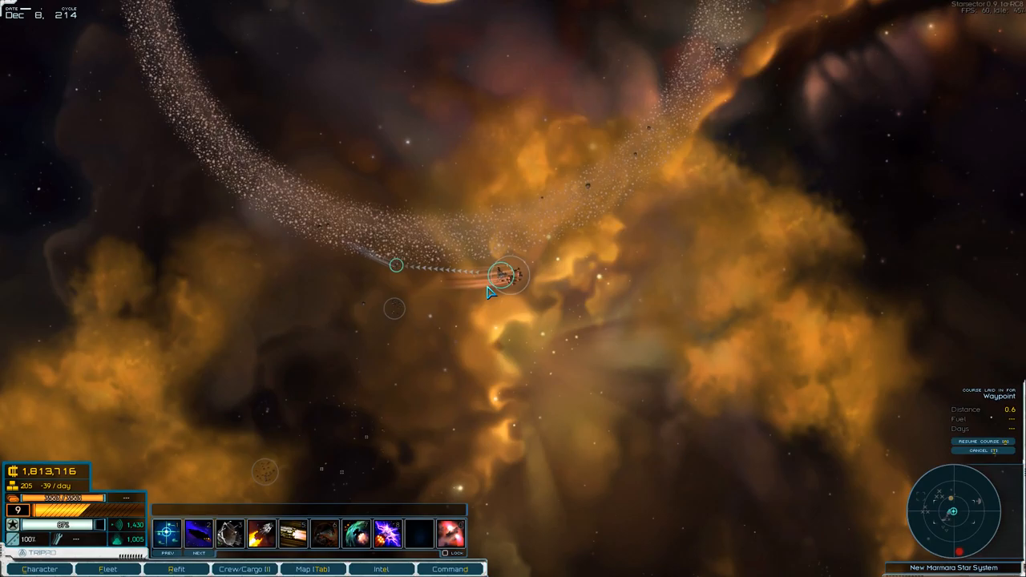
left_click(493, 287)
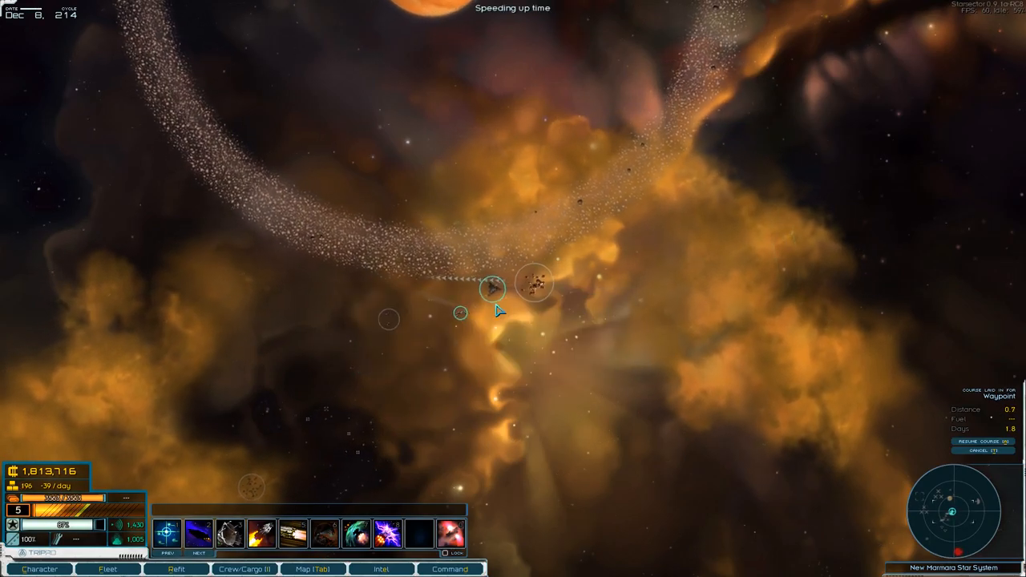
scroll(594, 313, "down", 5)
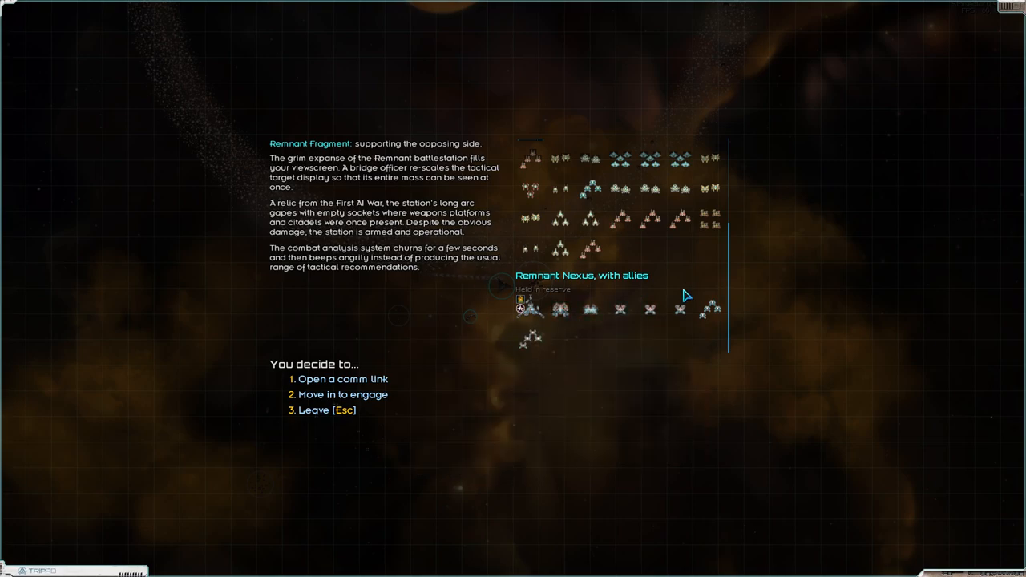
left_click(347, 396)
left_click(338, 400)
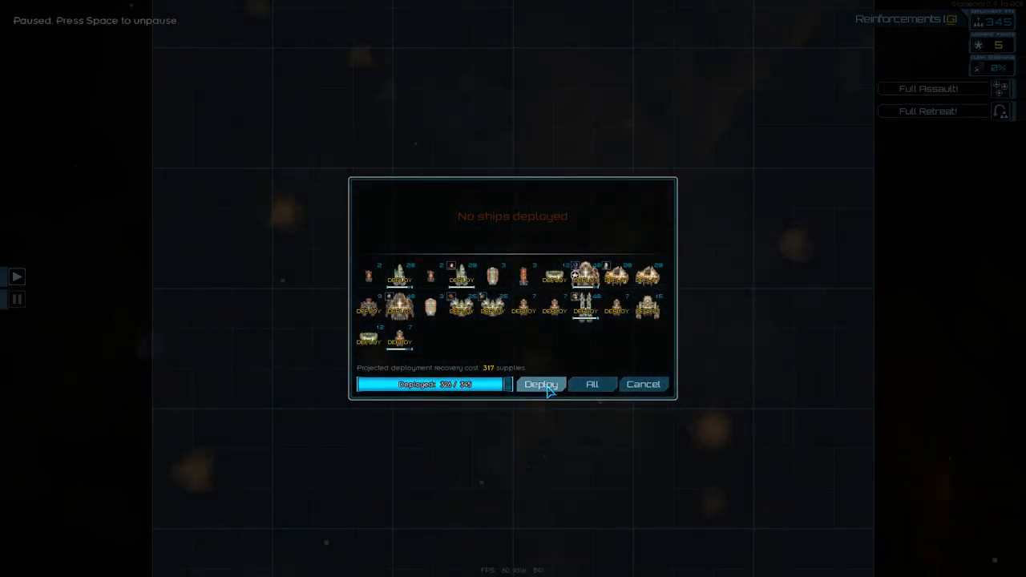
Deploy the chosen ships and charge the flagship in on Burn Drive, cycling Sabot and Mjolnir weapon groups
left_click(548, 387)
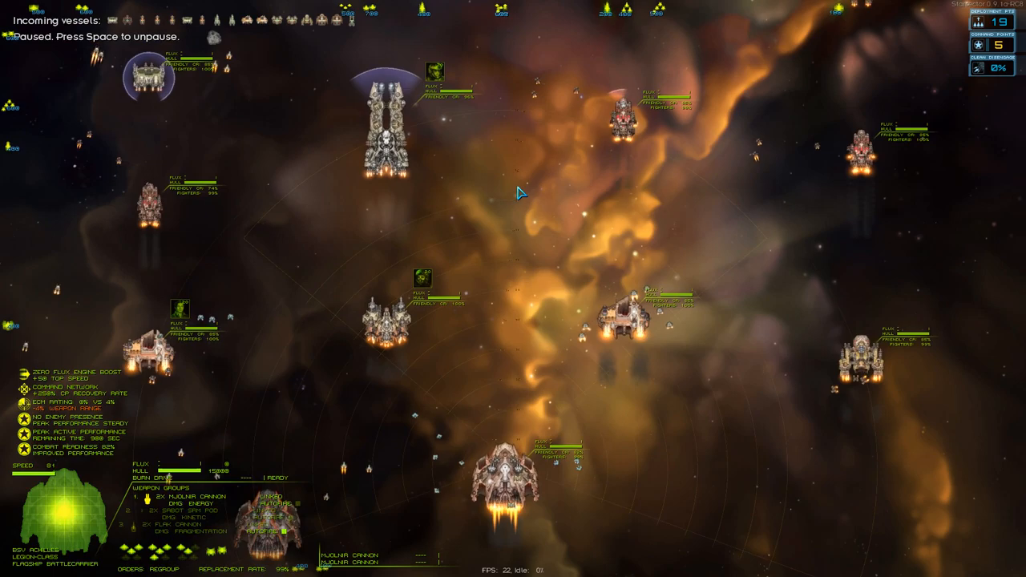
key("f")
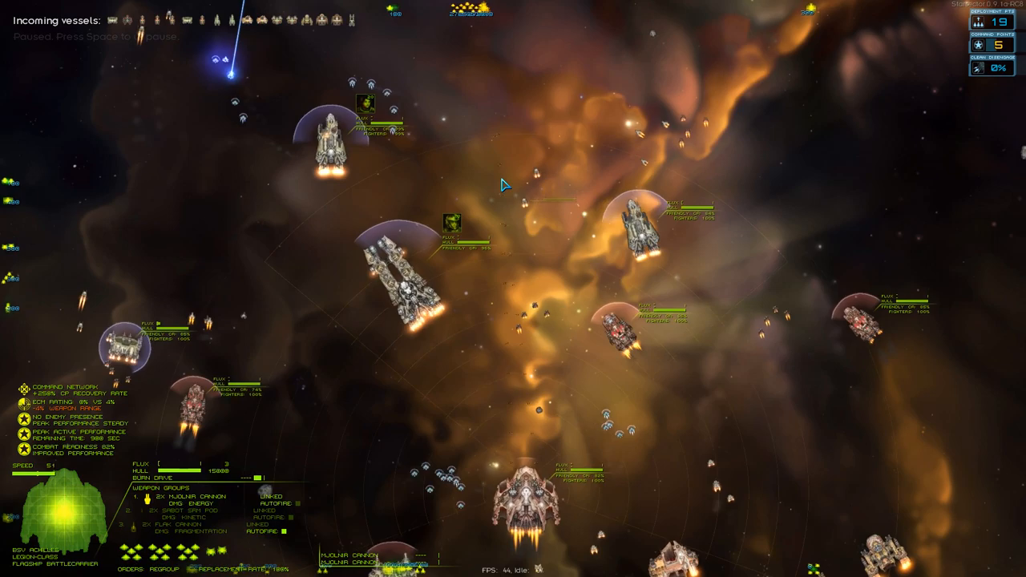
key("2")
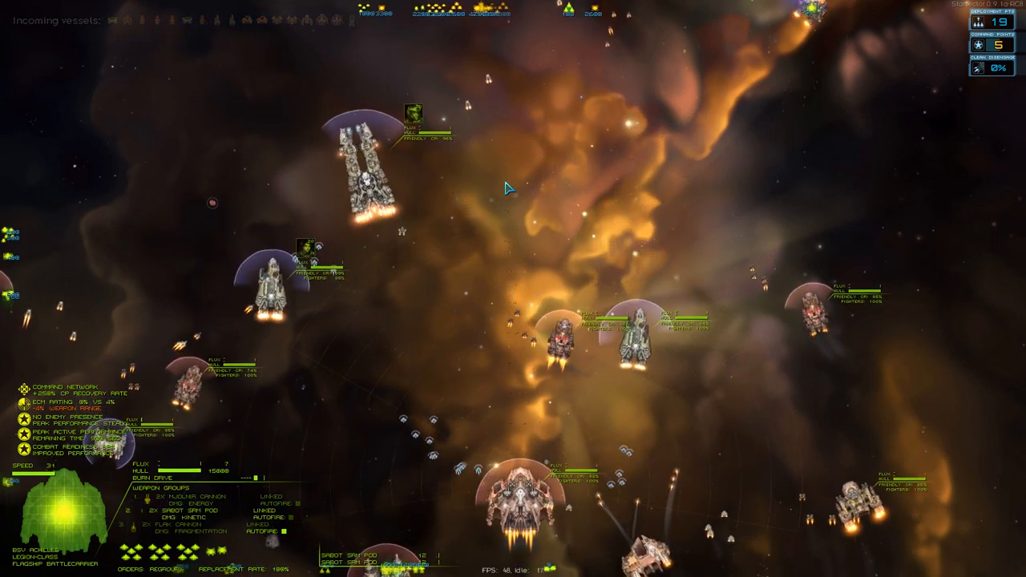
key("1")
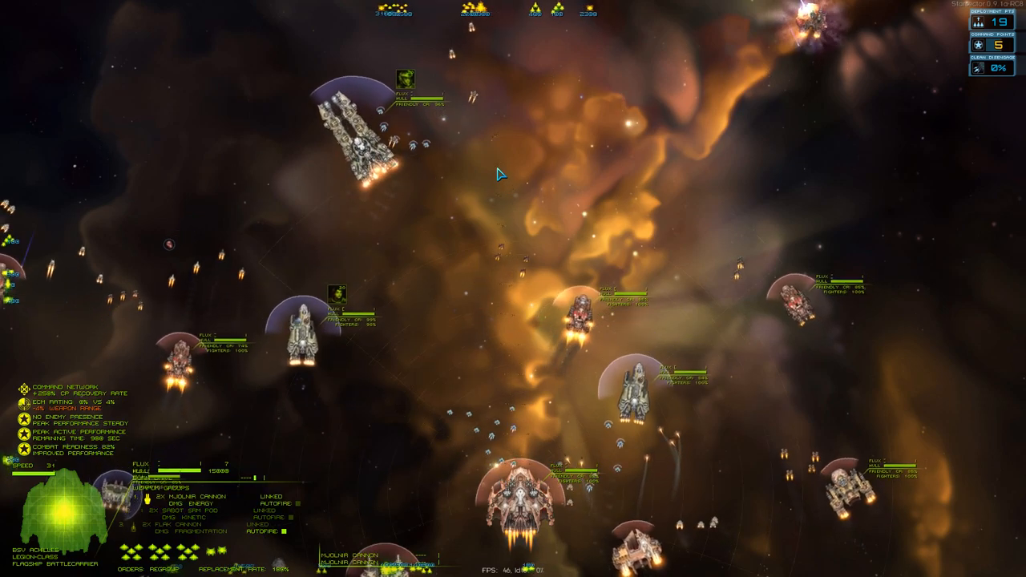
key("f")
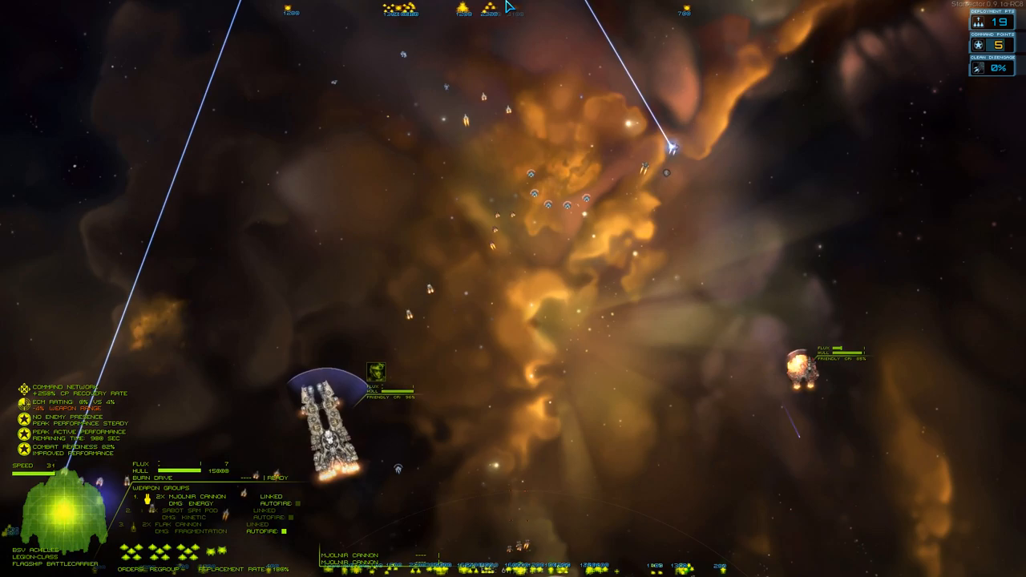
Check the tactical map, lock onto the large enemy ship and pause the battle
key("Tab")
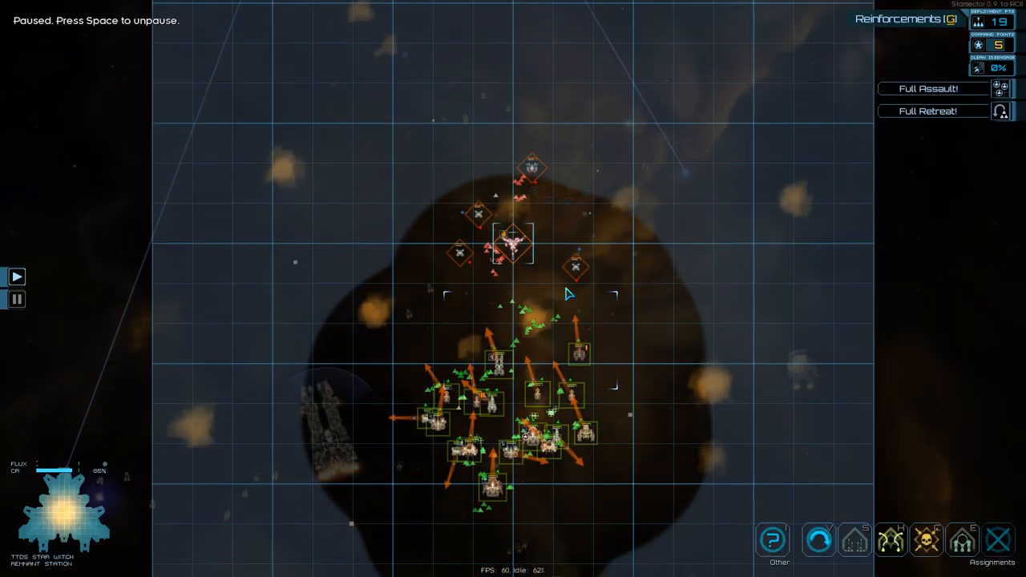
key("Tab")
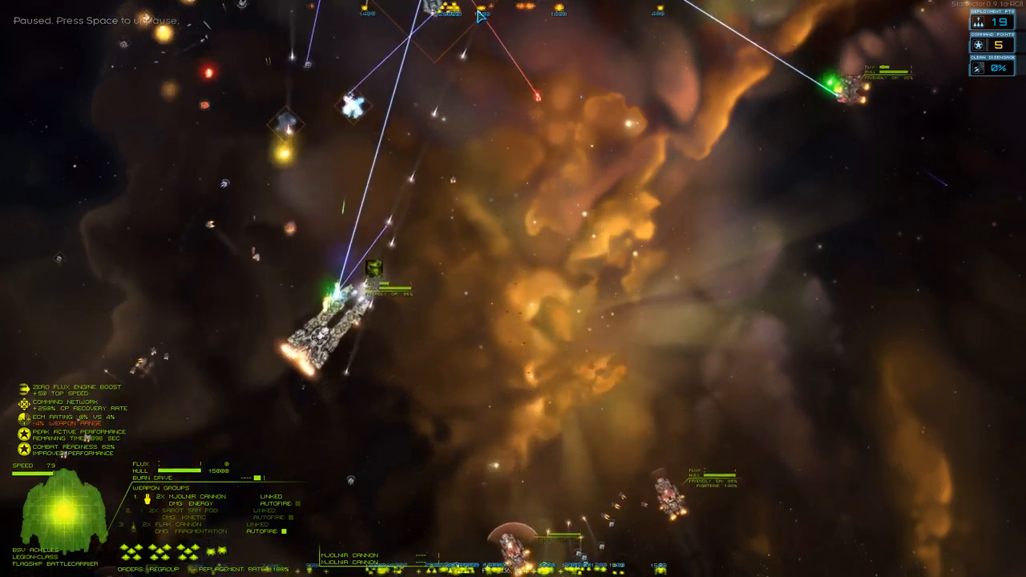
key("r")
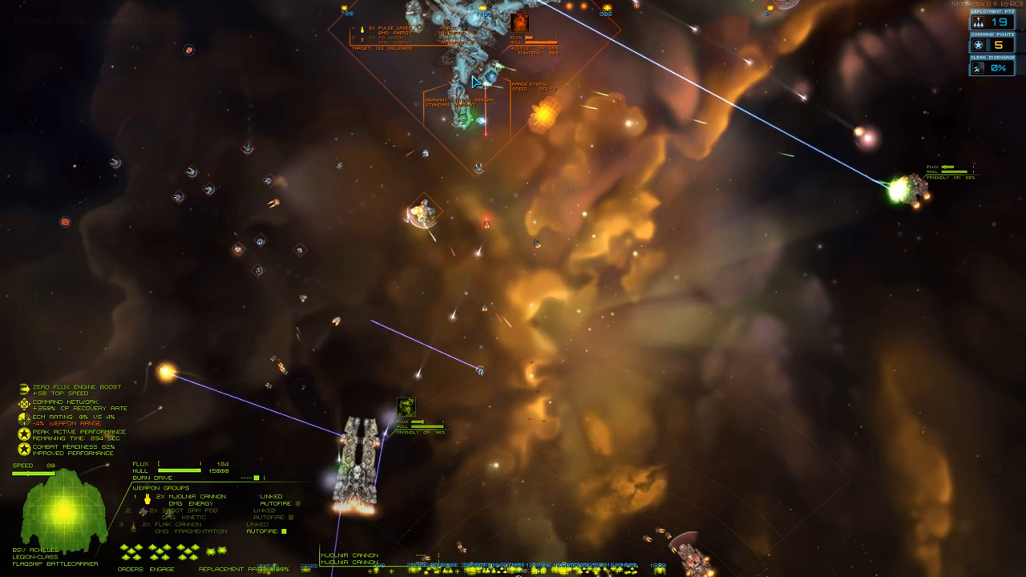
key("space")
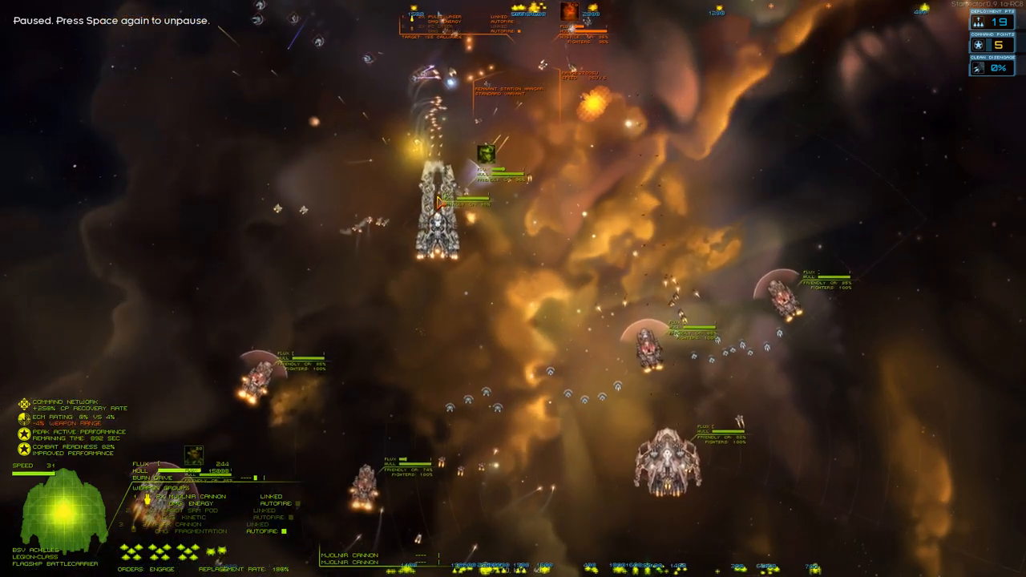
Order an escort ship from the tactical map, spending a command point, then resume combat
key("Tab")
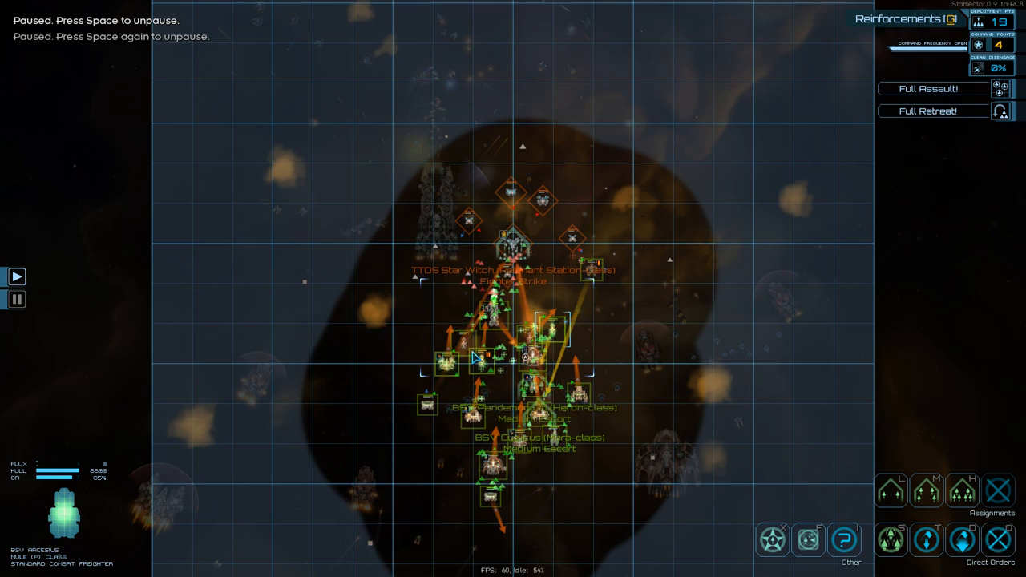
left_click(478, 416)
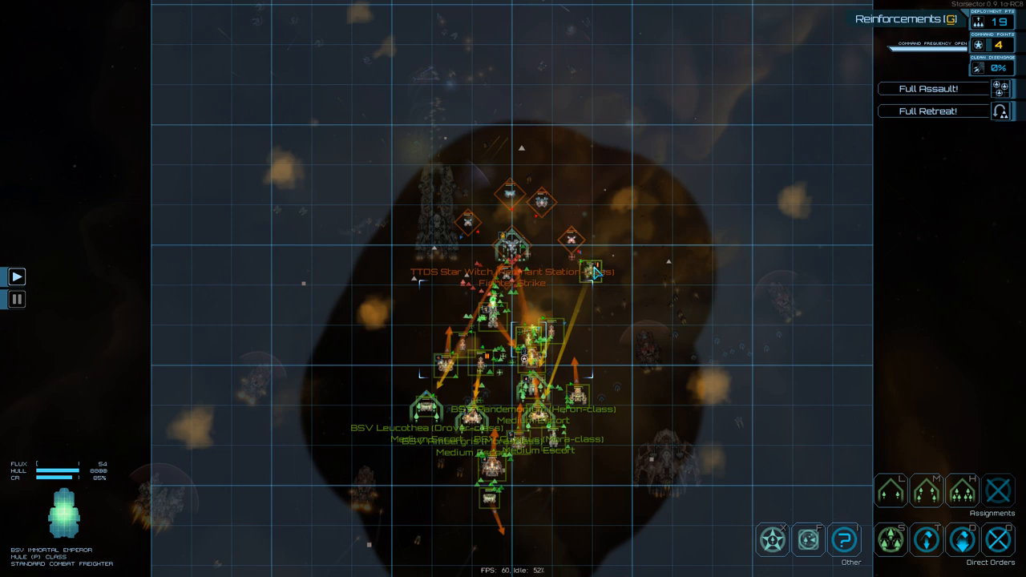
key("Tab")
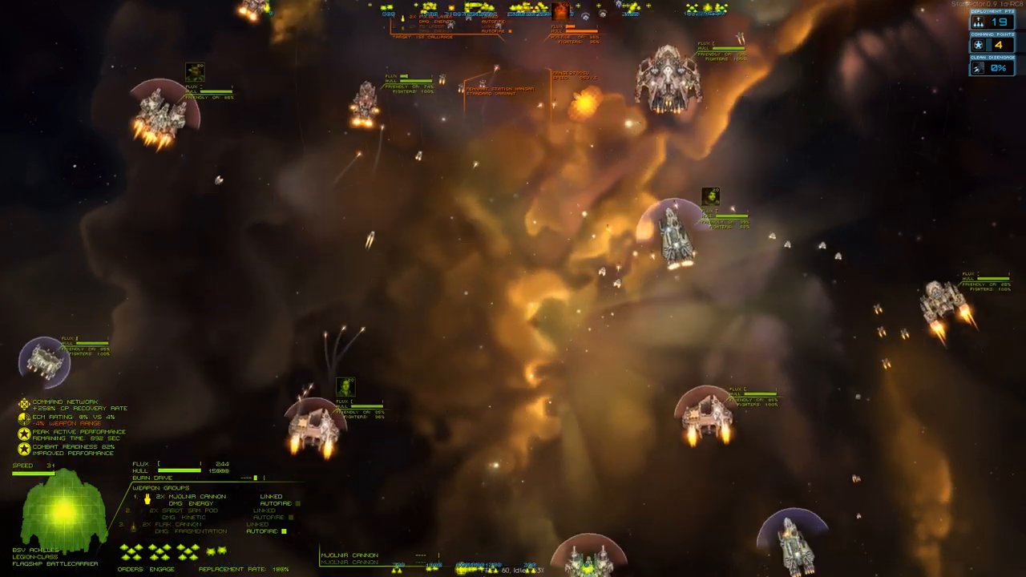
key("Tab")
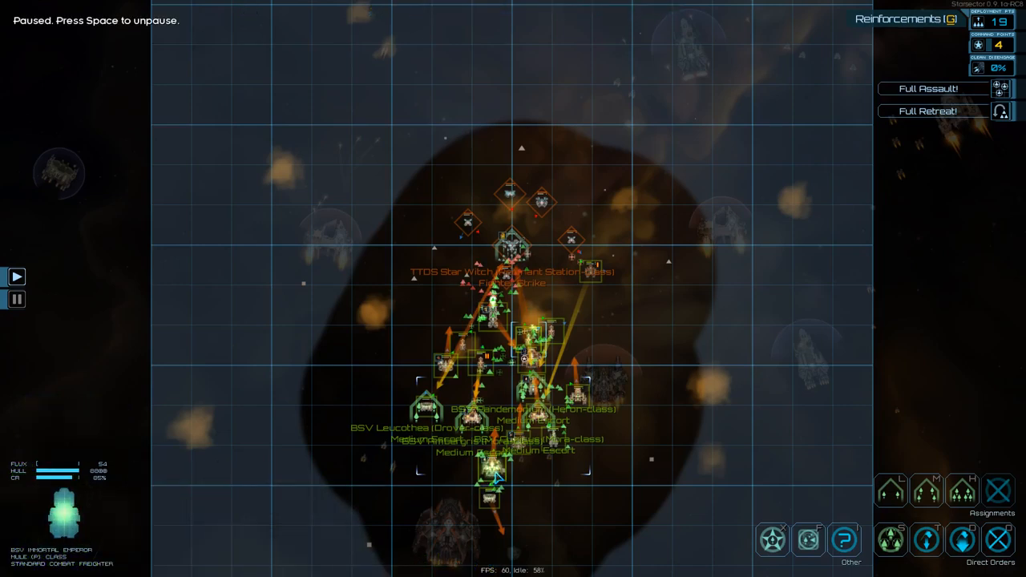
key("Tab")
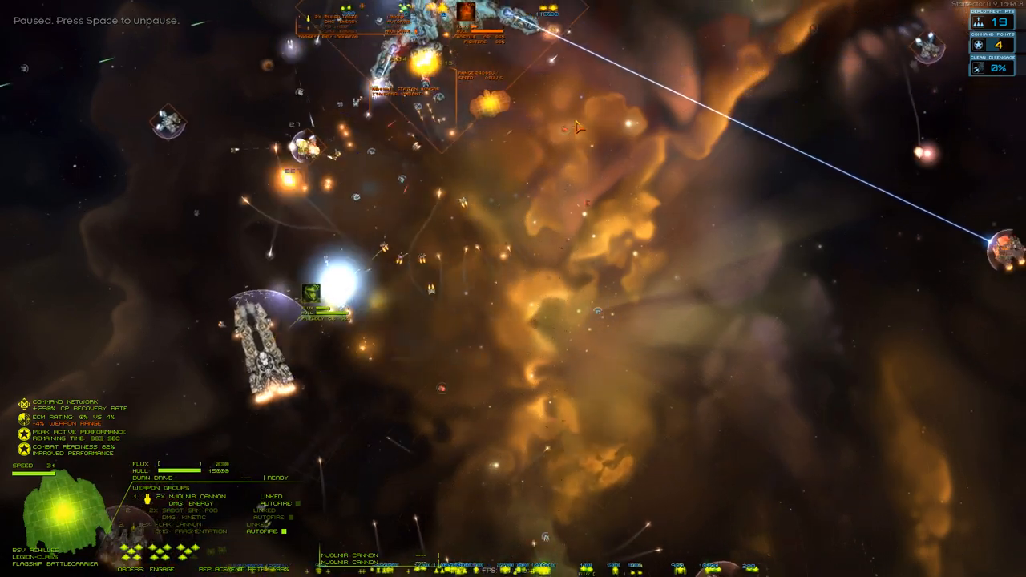
Fight on with Mjolnir and Sabot groups and Burn Drive until the Star Witch station is disabled
key("space")
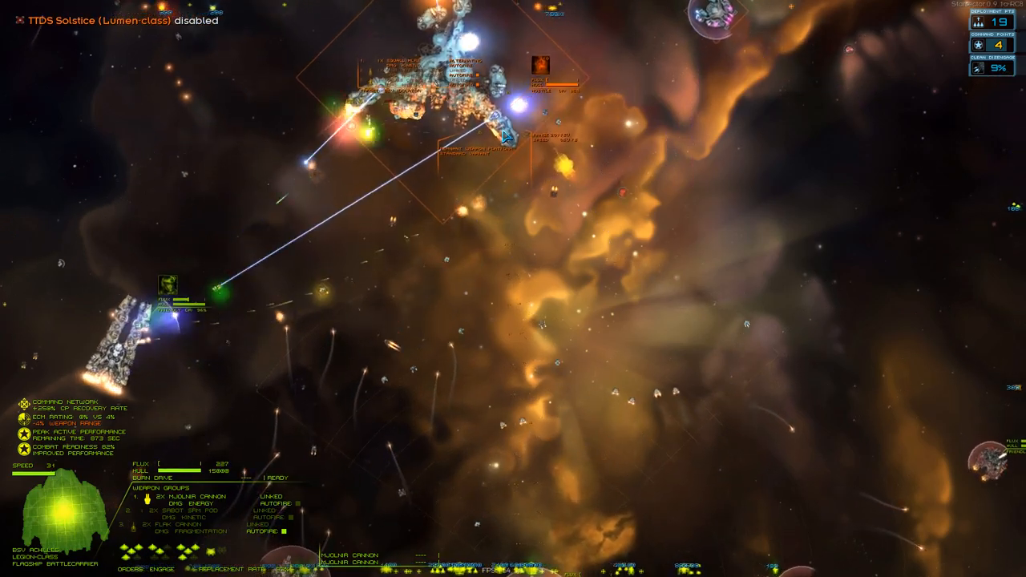
key("2")
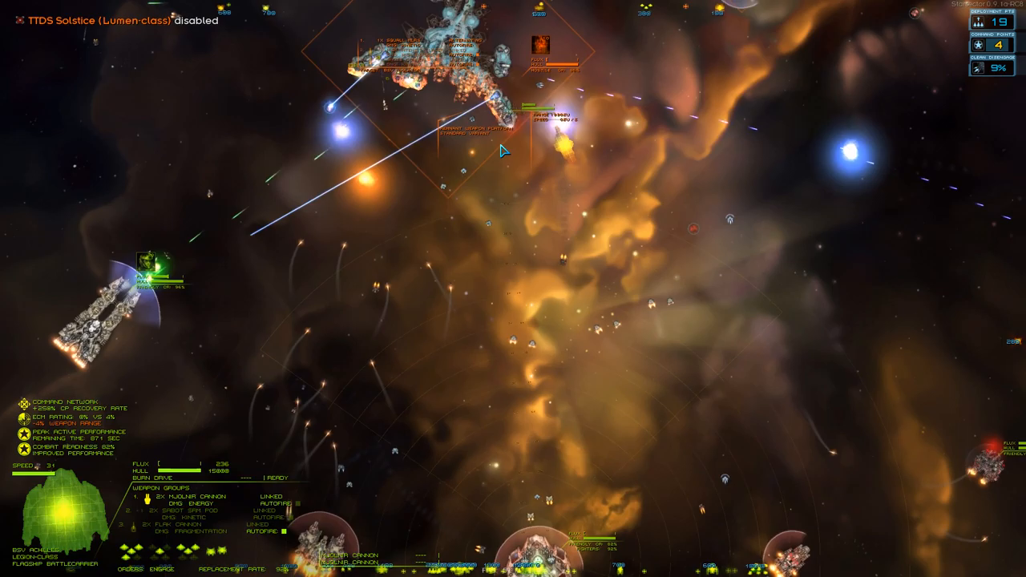
key("1")
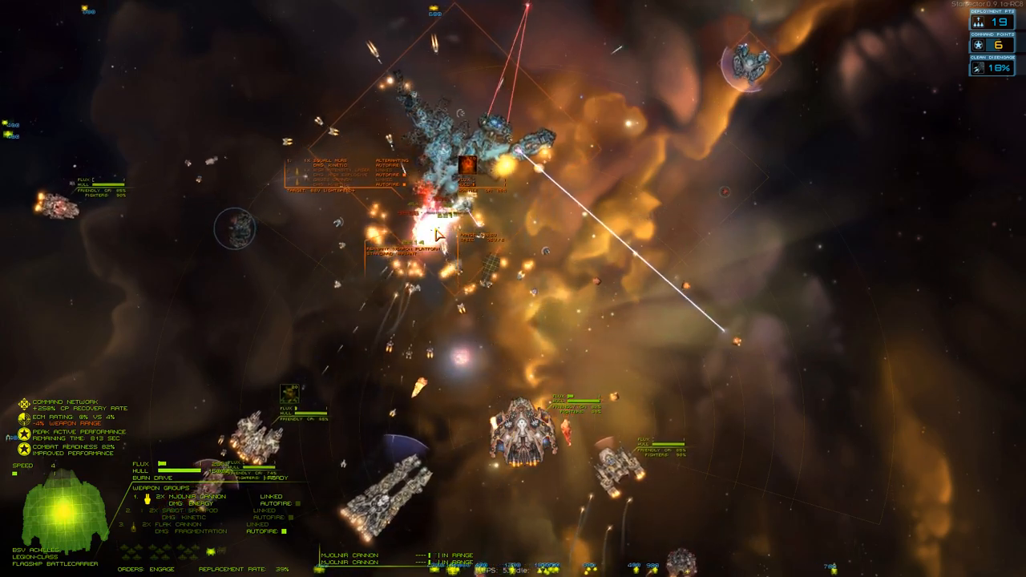
key("2")
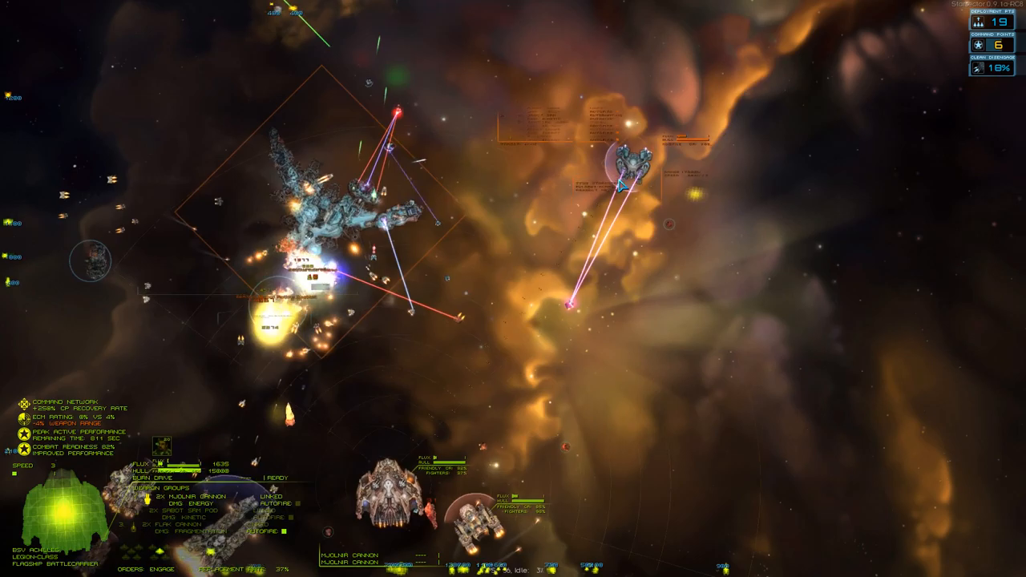
key("r")
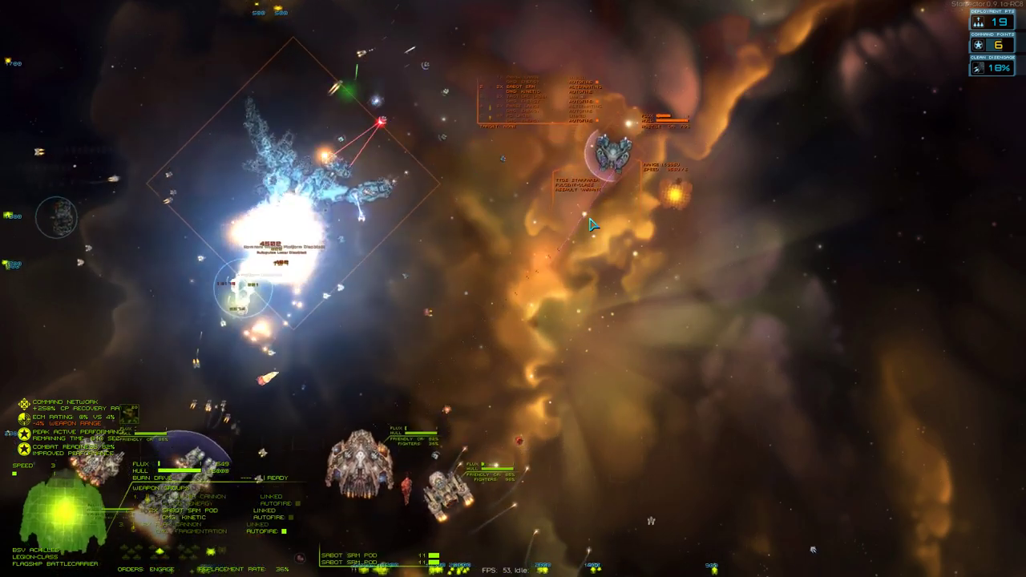
key("1")
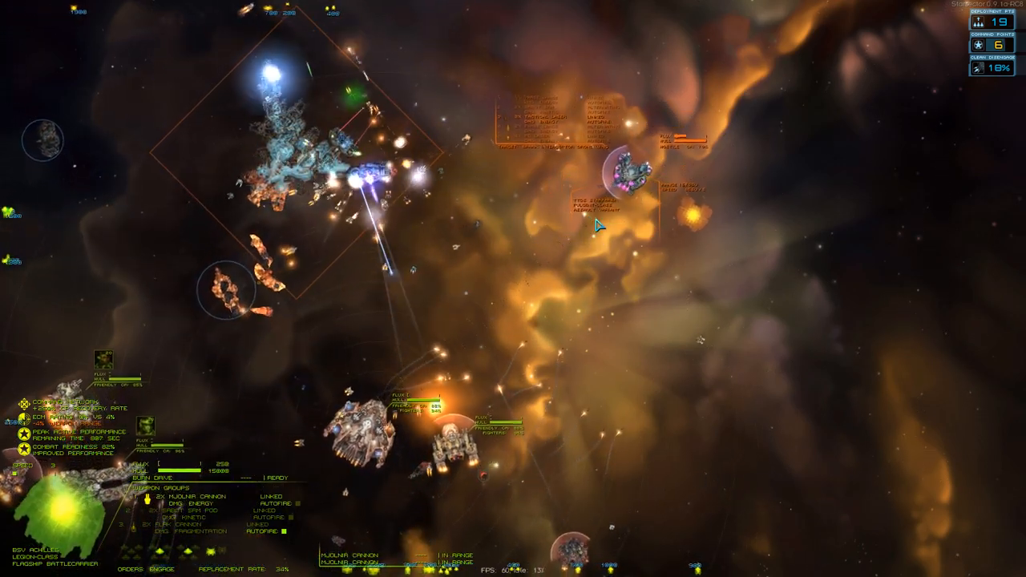
key("f")
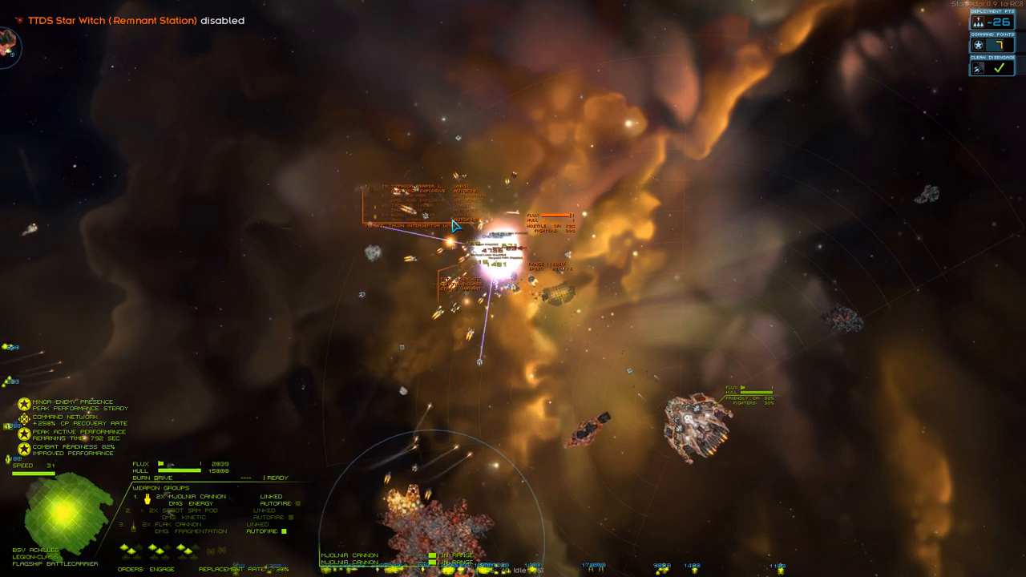
Claim victory over the Remnant Nexus and start picking through the station's wreckage for salvage
key("Tab")
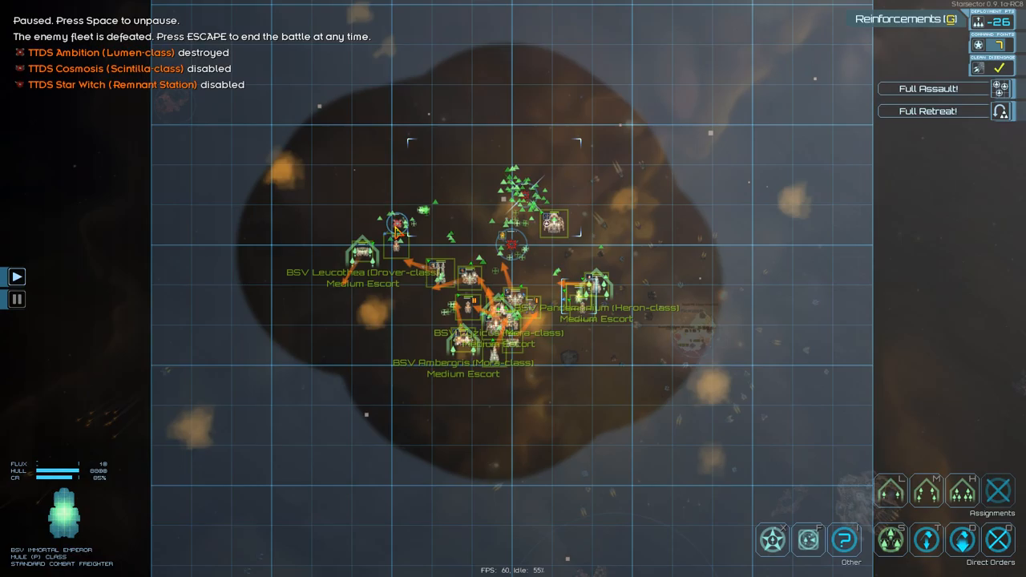
key("Tab")
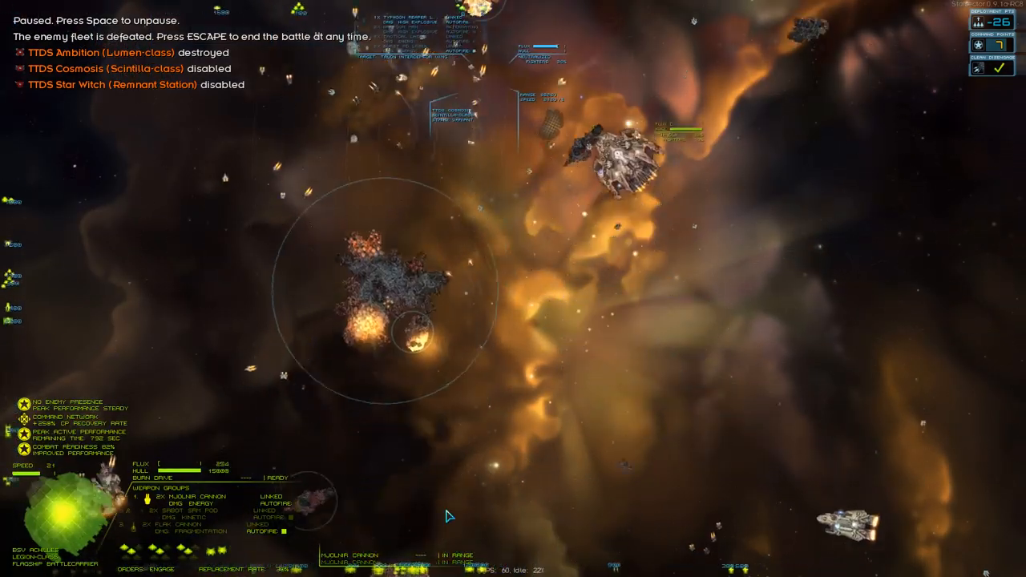
key("Escape")
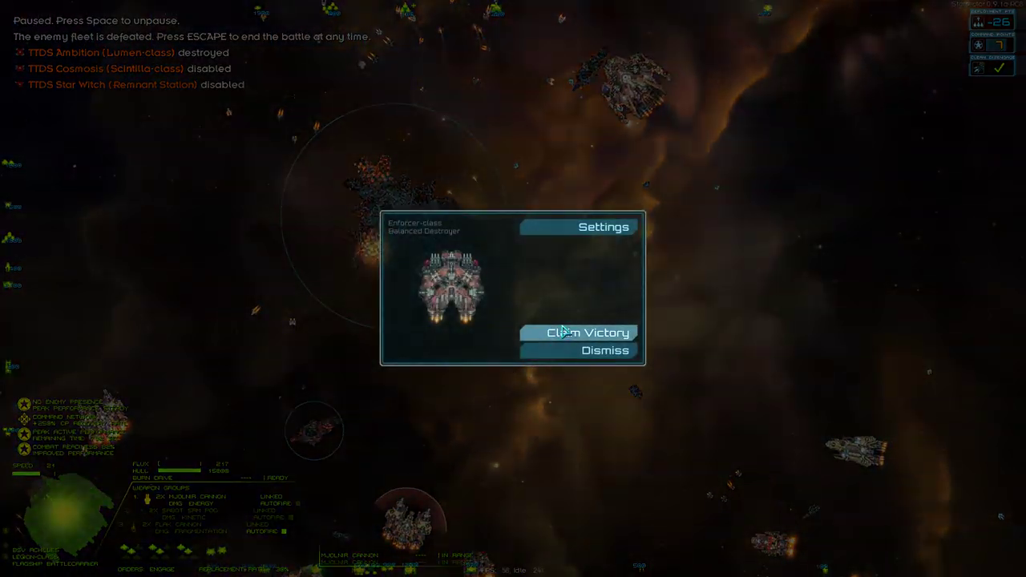
left_click(564, 332)
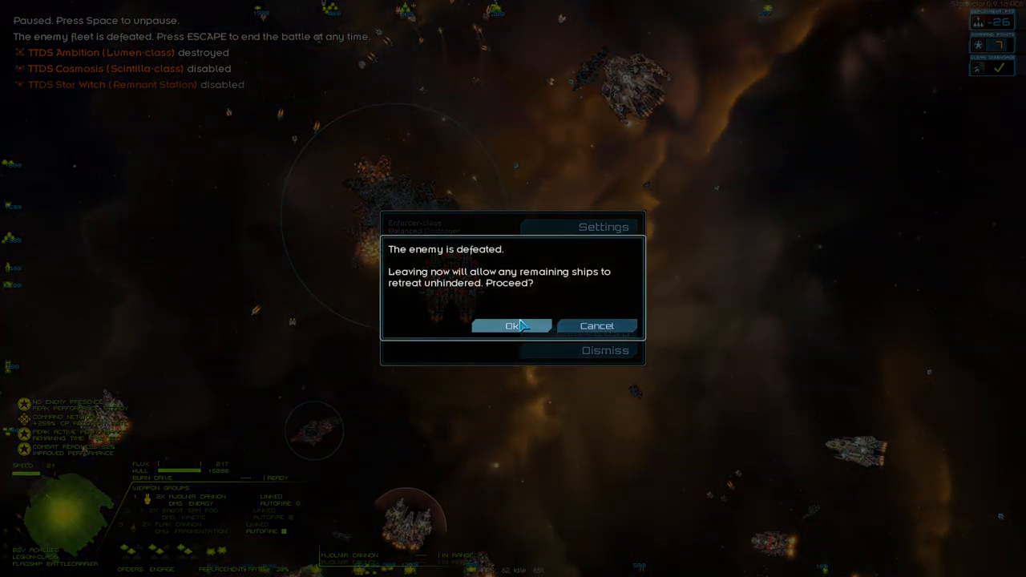
left_click(521, 326)
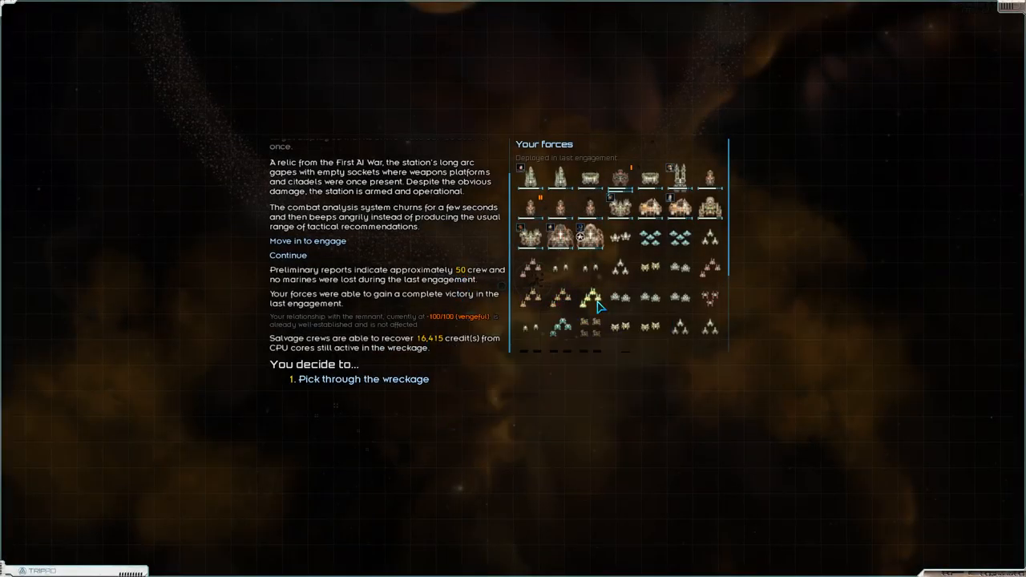
scroll(594, 305, "down", 5)
scroll(594, 310, "down", 1)
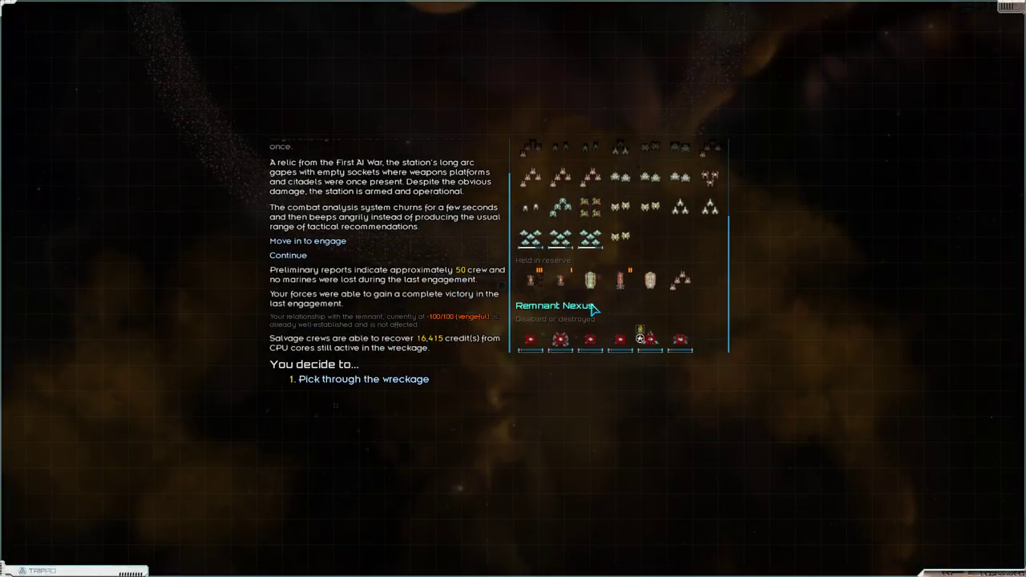
left_click(423, 377)
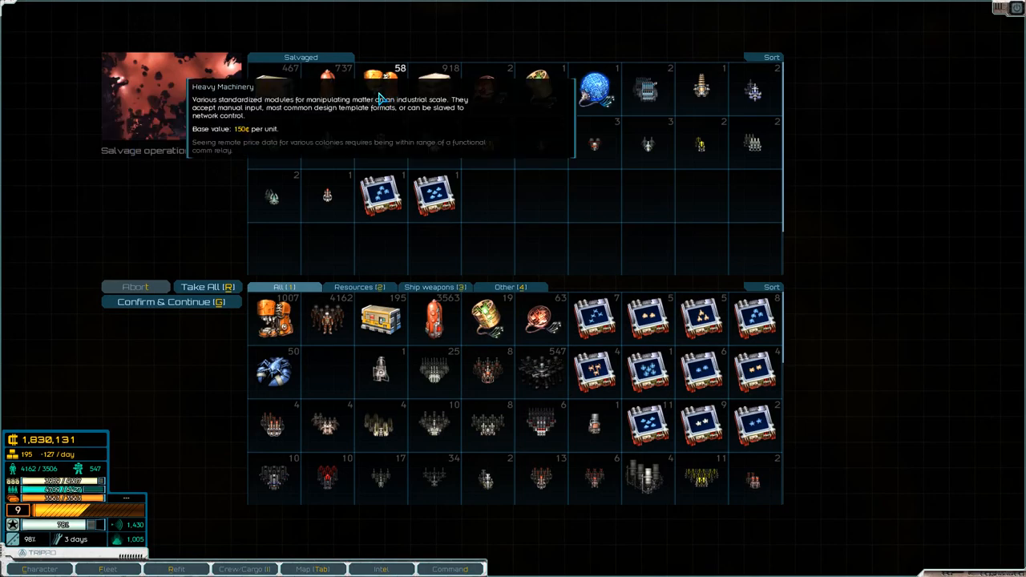
Take all Remnant salvage into cargo, then put back the 918 supplies and 737 fuel
left_click(218, 287)
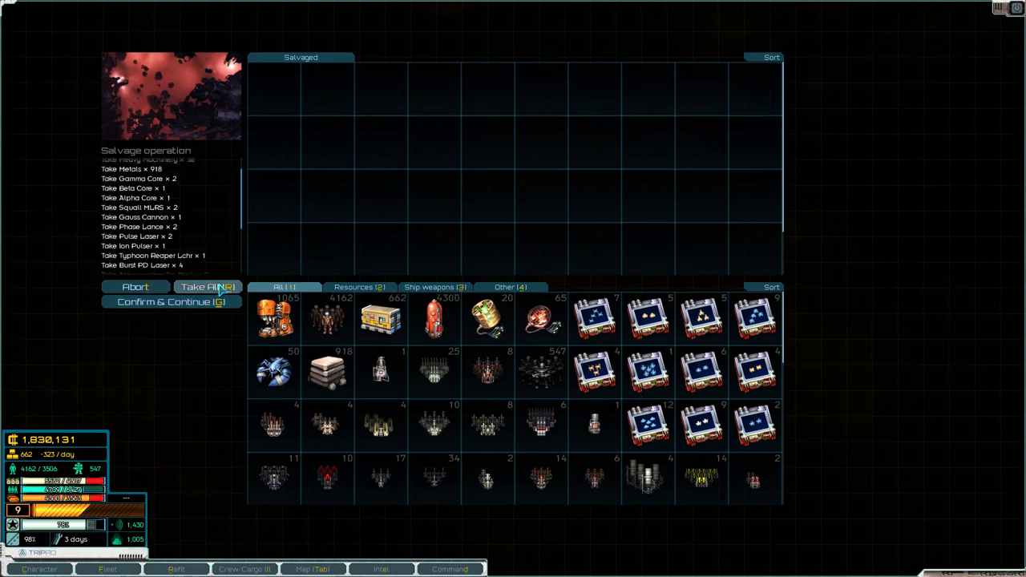
left_click(337, 381, "shift")
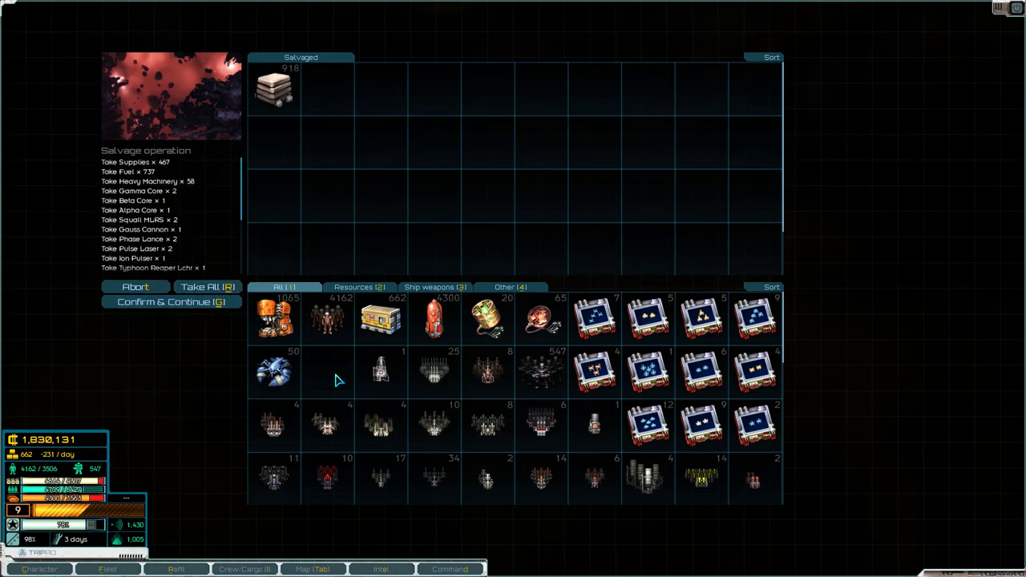
left_click(434, 317, "shift")
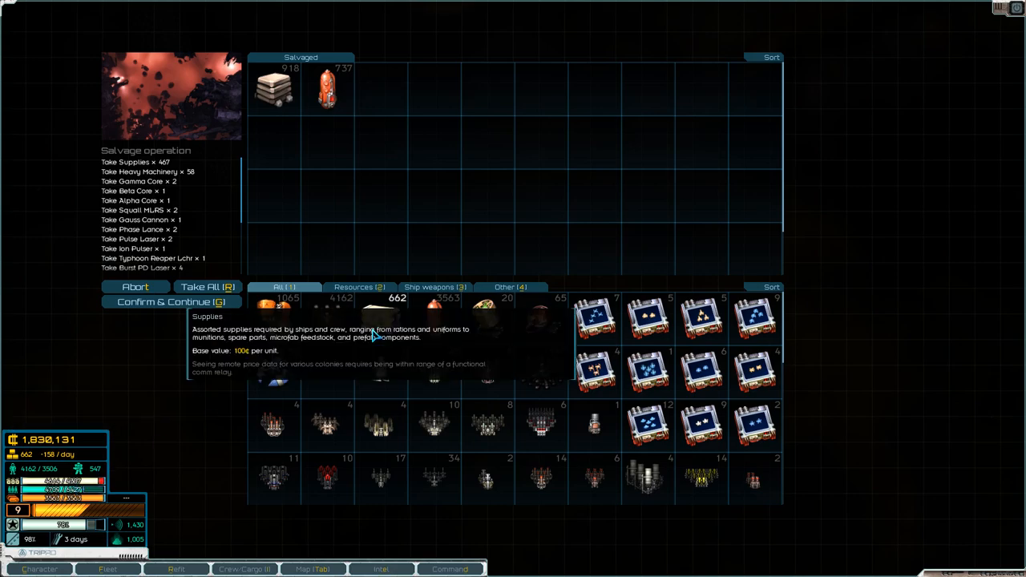
key("F1")
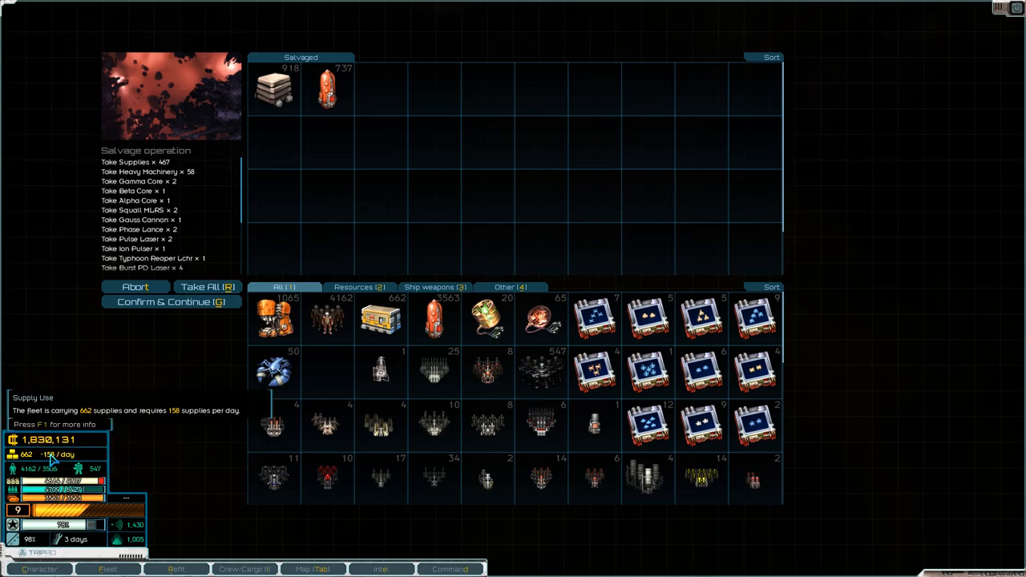
Confirm the salvage, glance over the fleet roster, then resume travel to the debris field
left_click(172, 303)
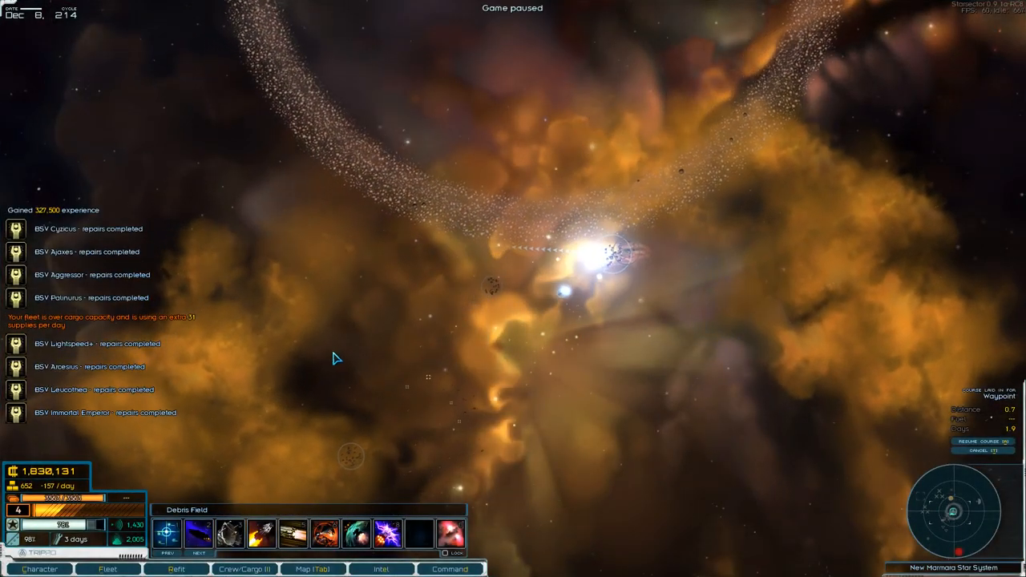
left_click(129, 574)
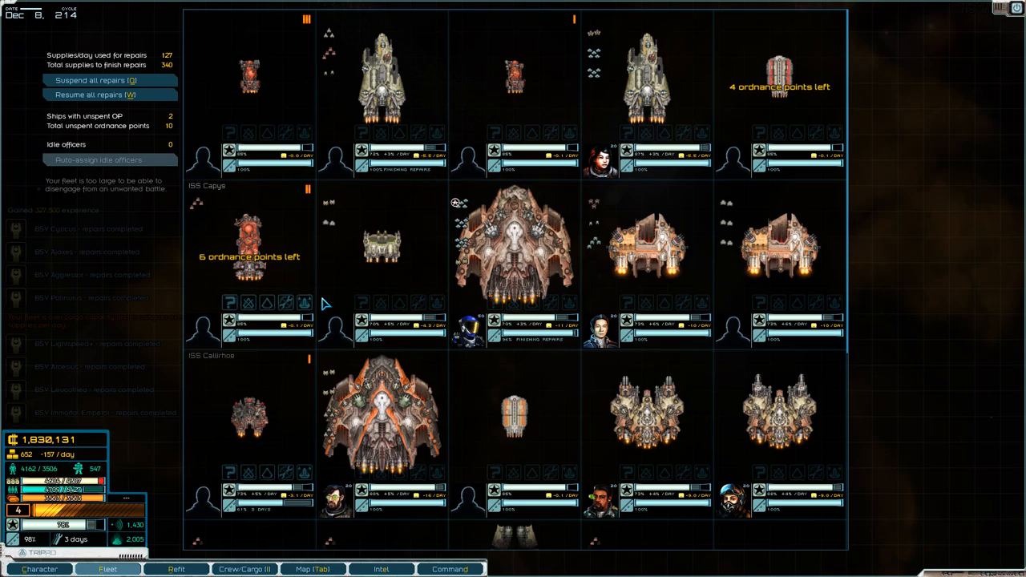
scroll(399, 309, "down", 3)
scroll(419, 318, "down", 1)
scroll(420, 318, "down", 1)
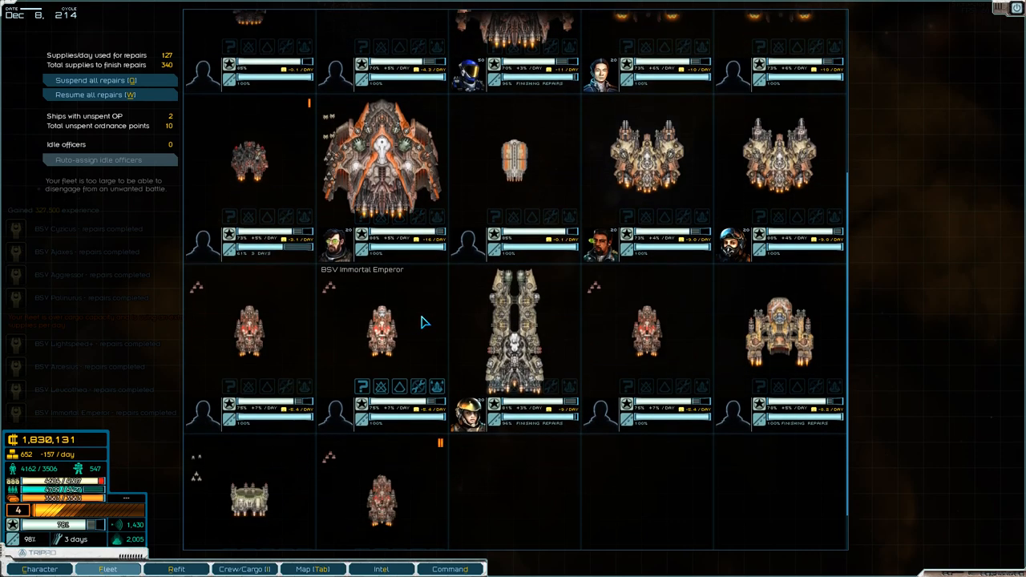
scroll(457, 356, "up", 3)
scroll(463, 357, "up", 2)
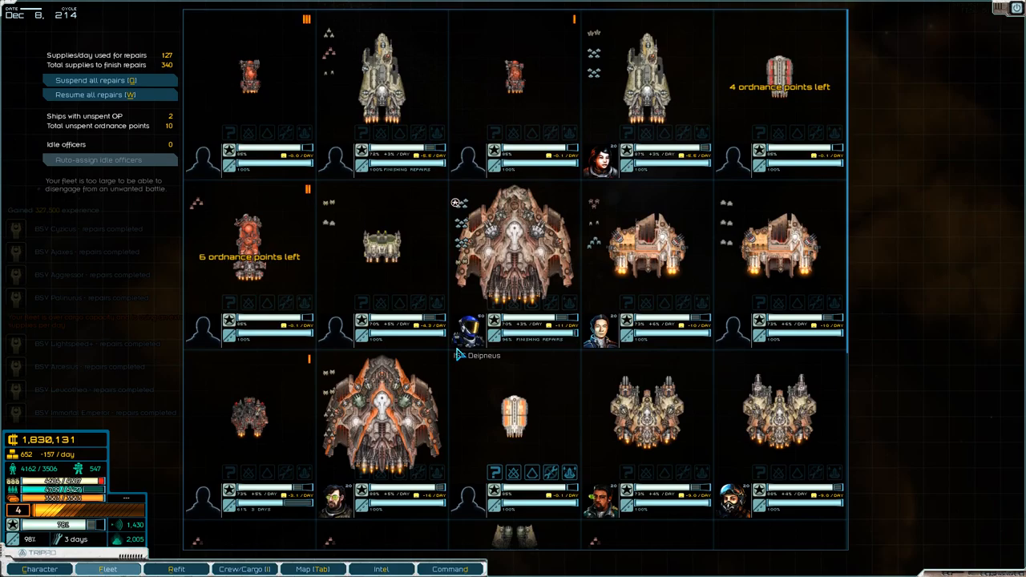
mouse_move(468, 329)
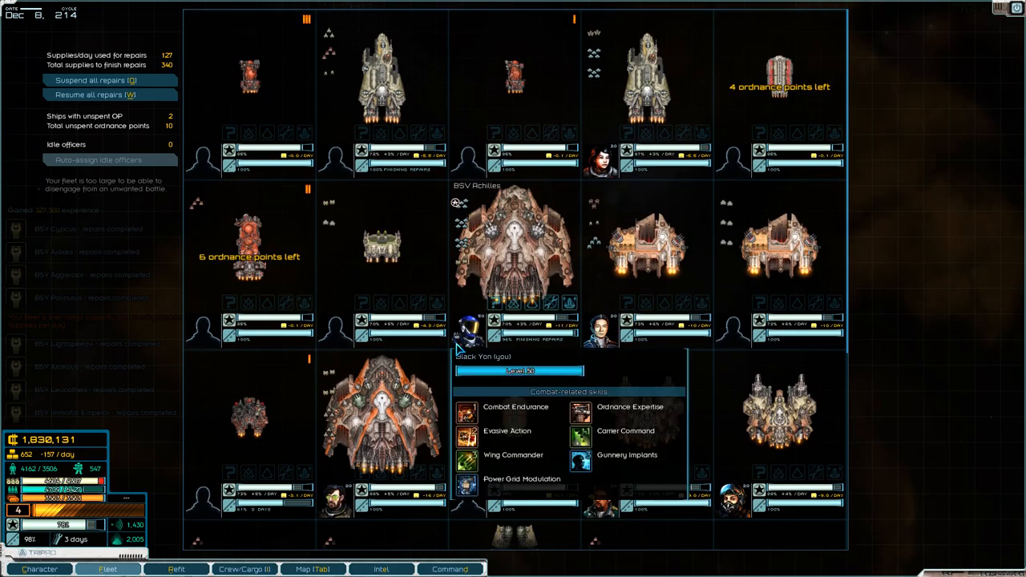
key("Escape")
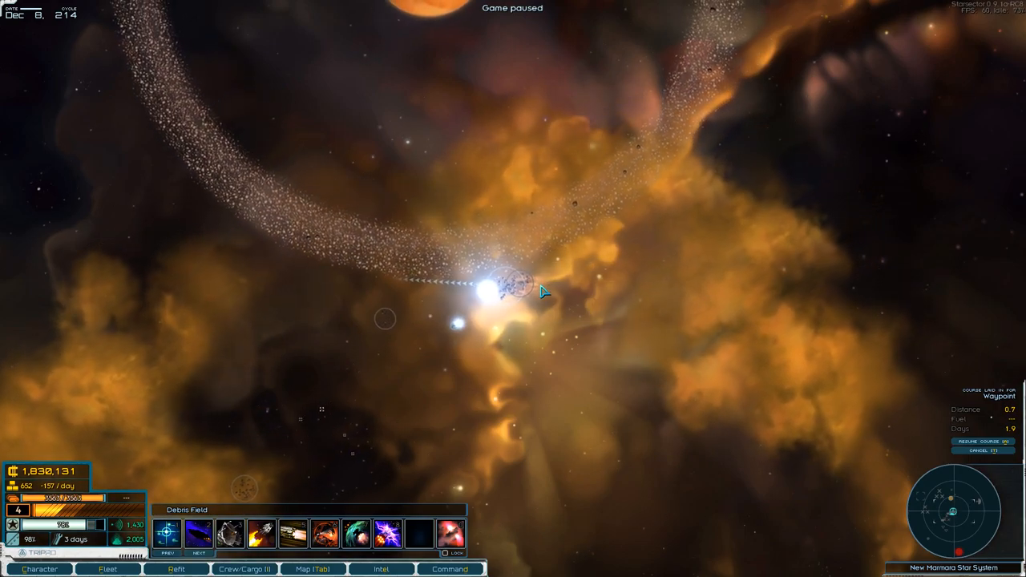
key("space")
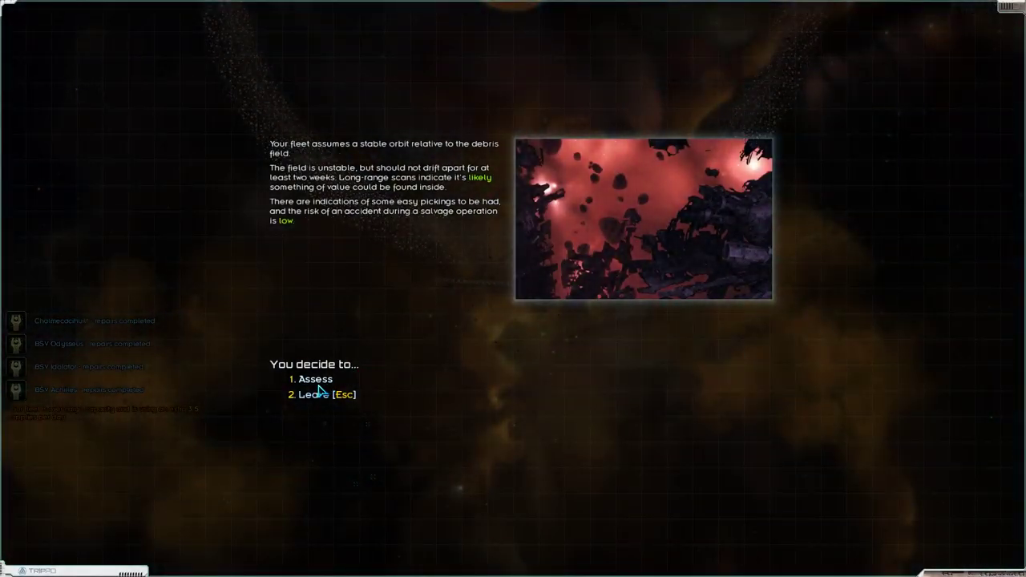
Assess the debris field and take the 113 supplies, heavy machinery and Harpoon MRM, returning the 237 metals
left_click(330, 383)
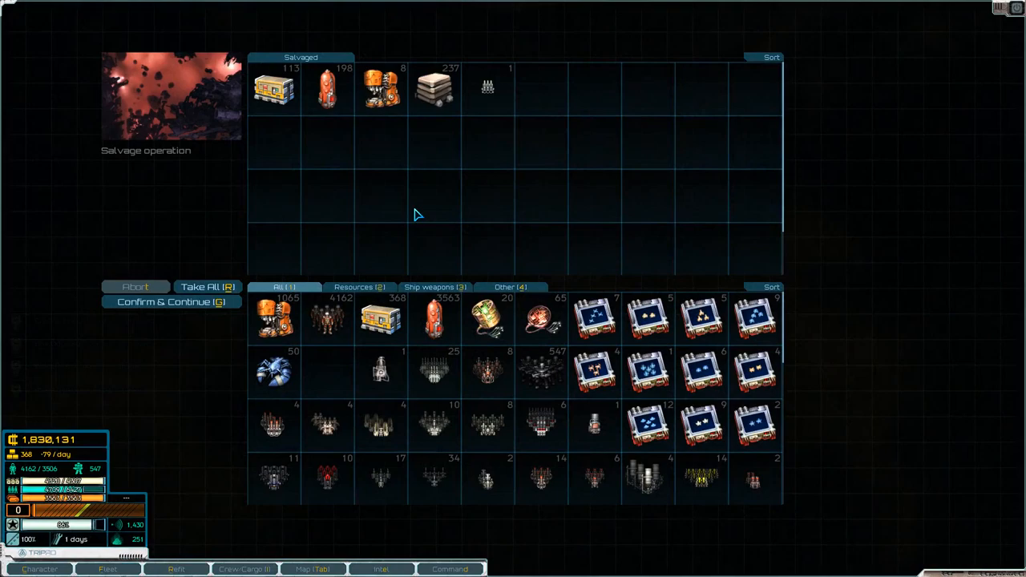
left_click(281, 97)
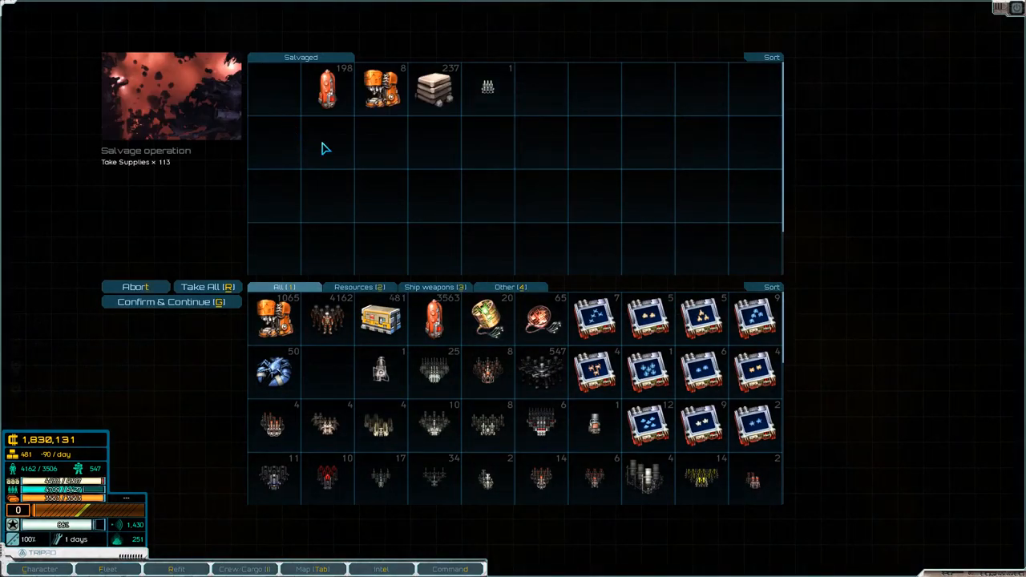
left_click(381, 88)
left_click(434, 88)
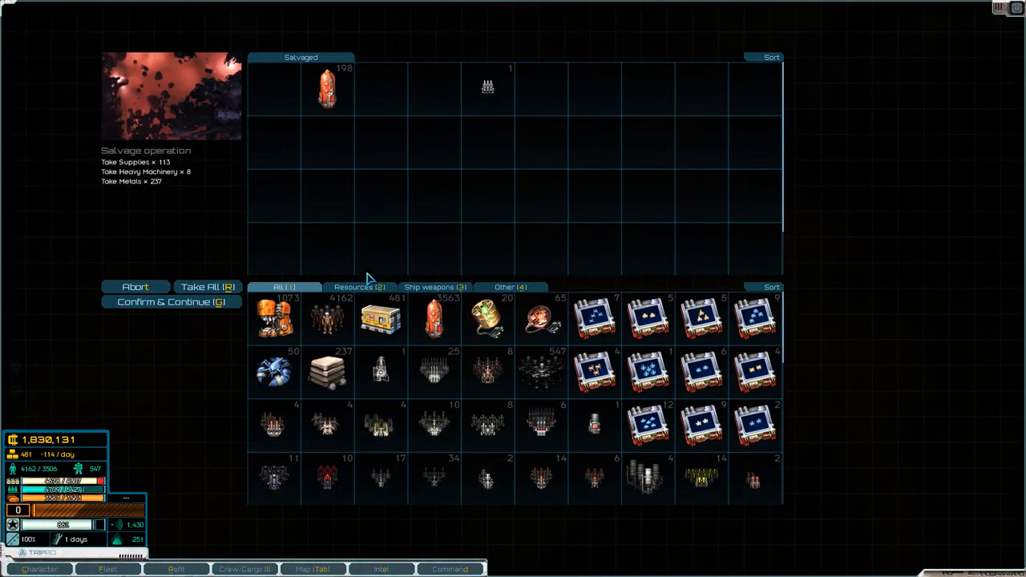
left_click(327, 371)
left_click(487, 86)
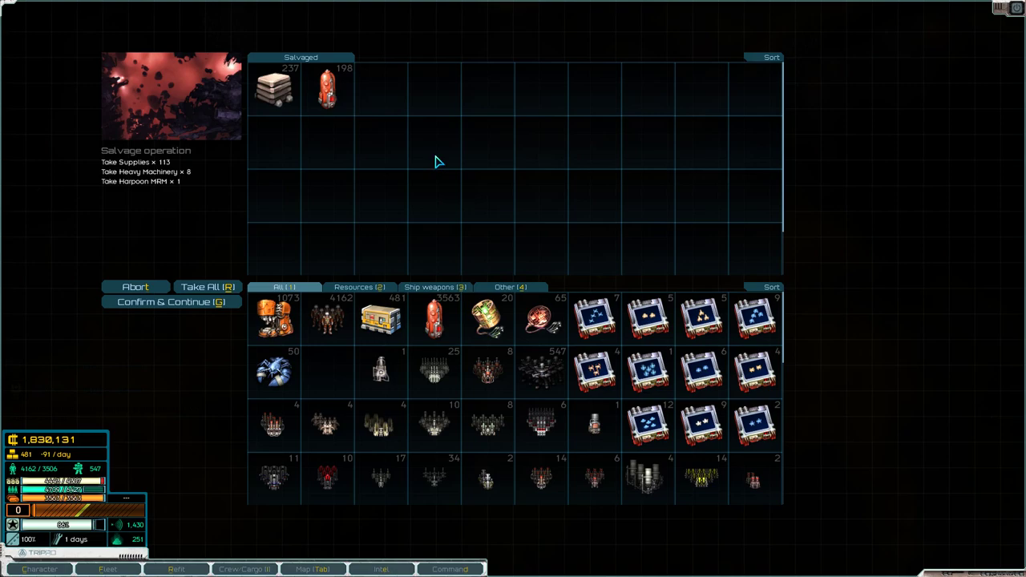
Confirm the salvage and pause the game
left_click(184, 303)
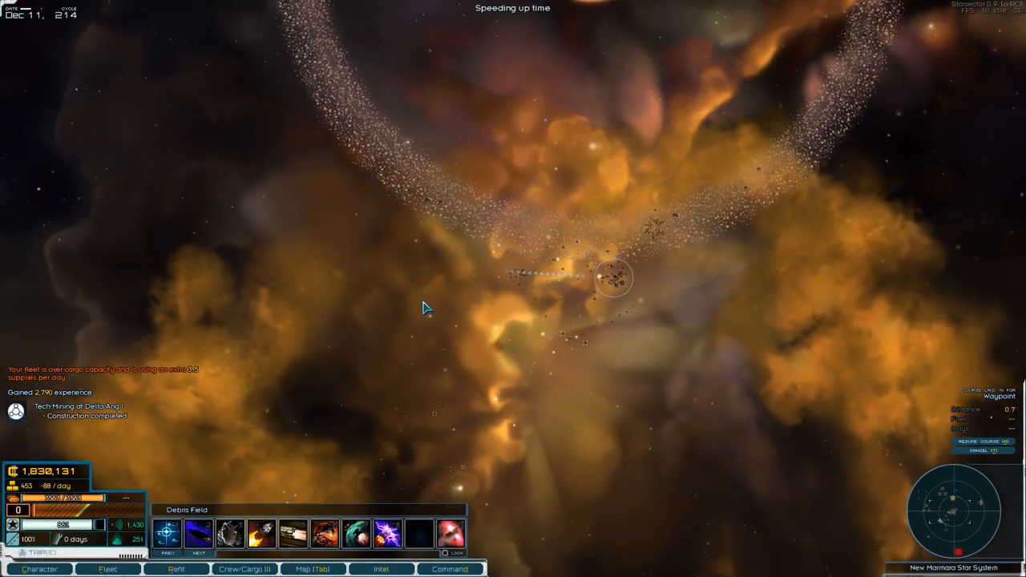
key("space")
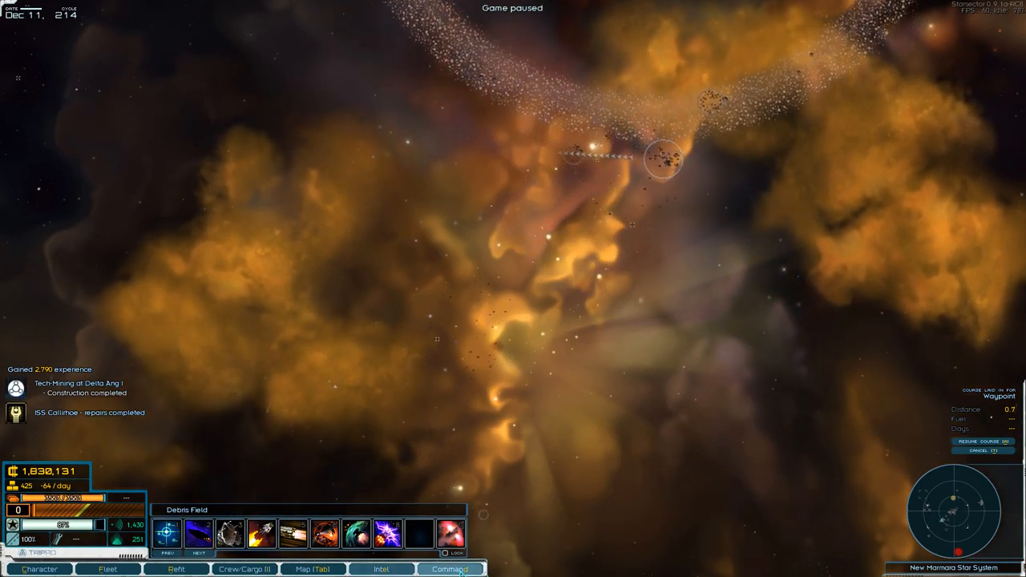
View the whole-sector hyperspace map, then bring up the colonies list
key("Tab")
key("q")
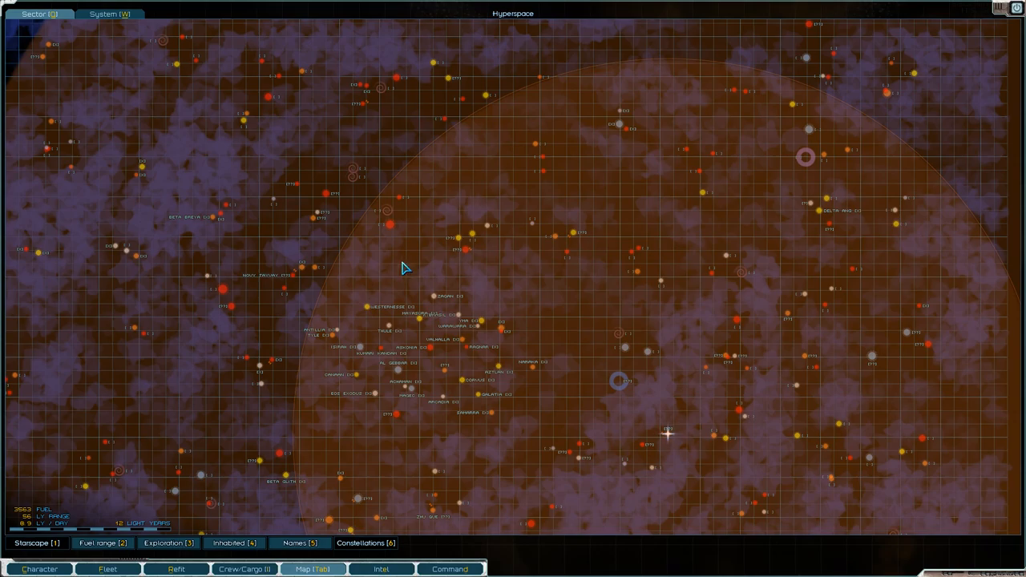
scroll(464, 167, "down", 3)
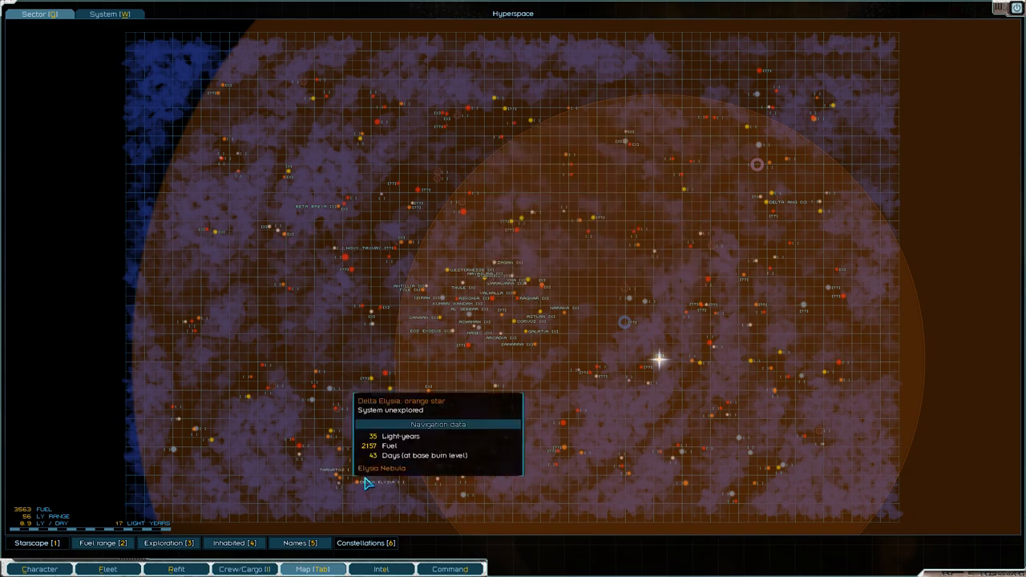
scroll(401, 476, "up", 1)
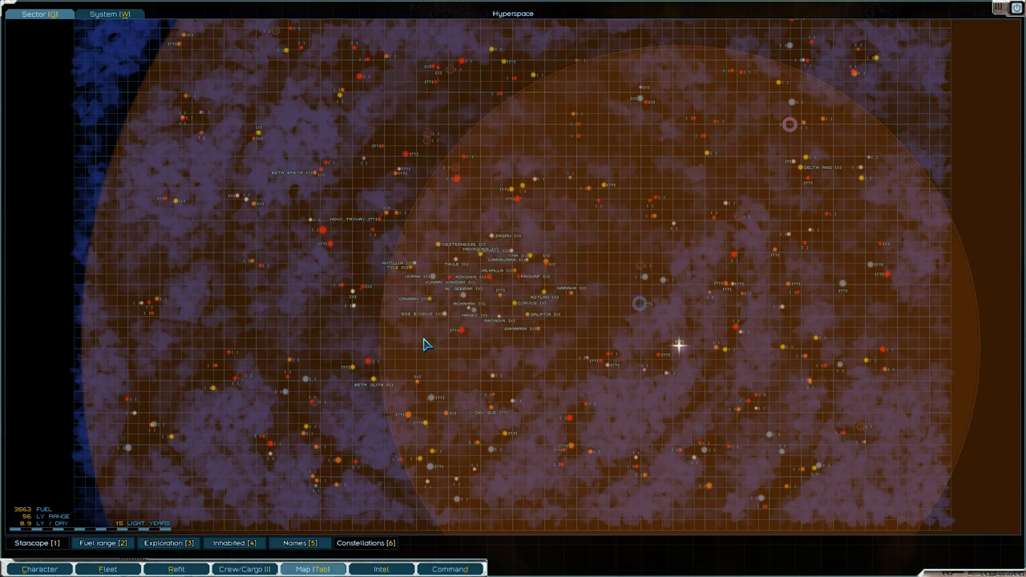
scroll(446, 298, "up", 2)
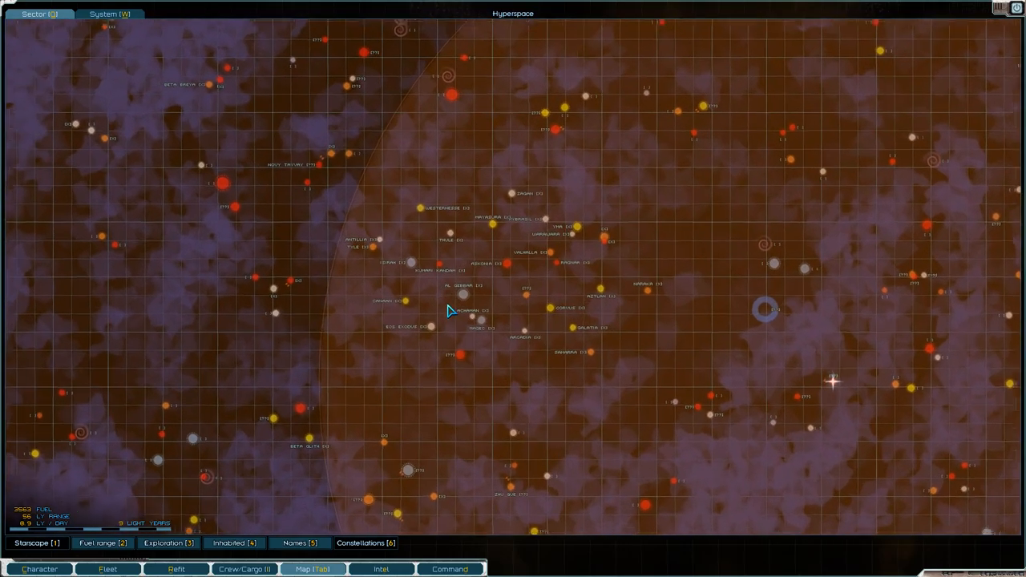
scroll(449, 311, "up", 2)
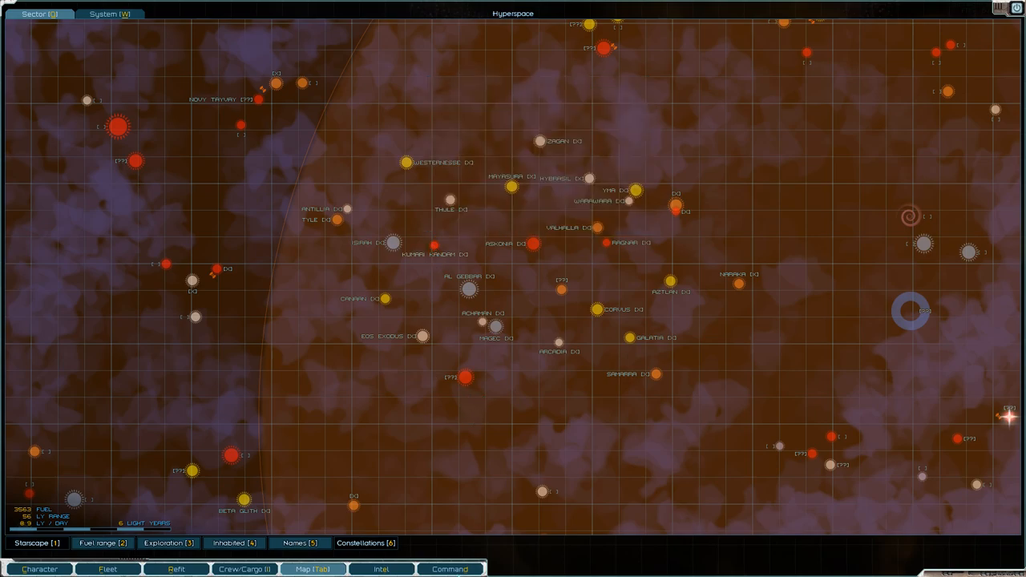
left_click(450, 569)
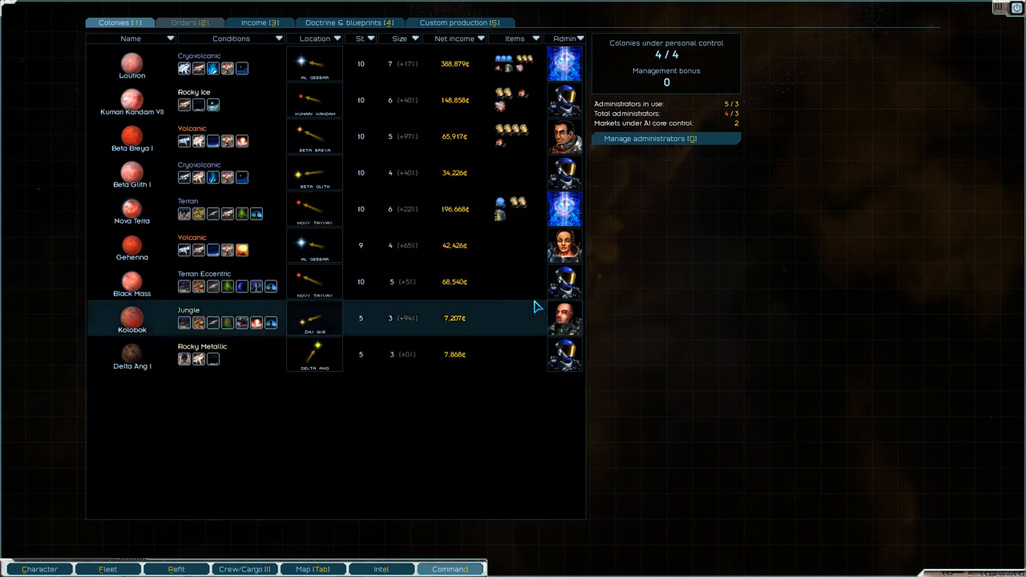
Select the Delta Ang I row to show its colony details
left_click(315, 368)
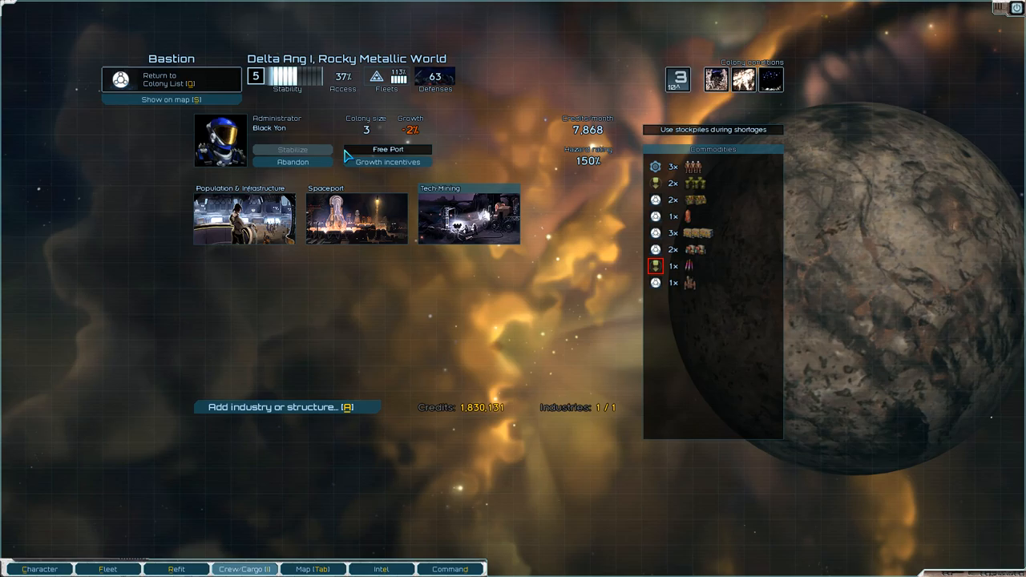
Invest growth incentives at the full 100% for Delta Ang I
left_click(388, 162)
left_click_drag(395, 266, 633, 265)
left_click(526, 345)
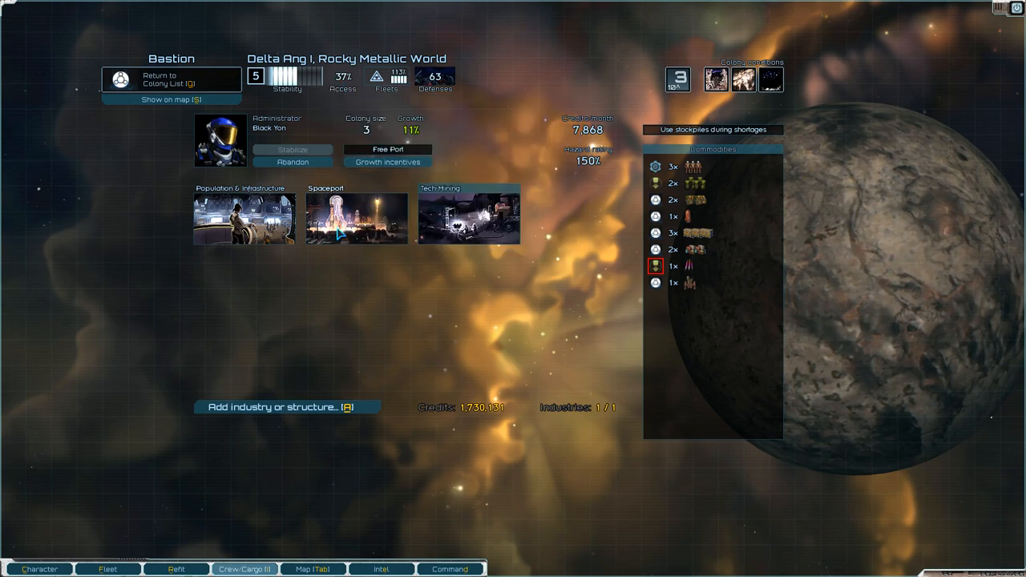
Start the 300,000¢ upgrade of the spaceport to a megaport
left_click(345, 227)
left_click(393, 242)
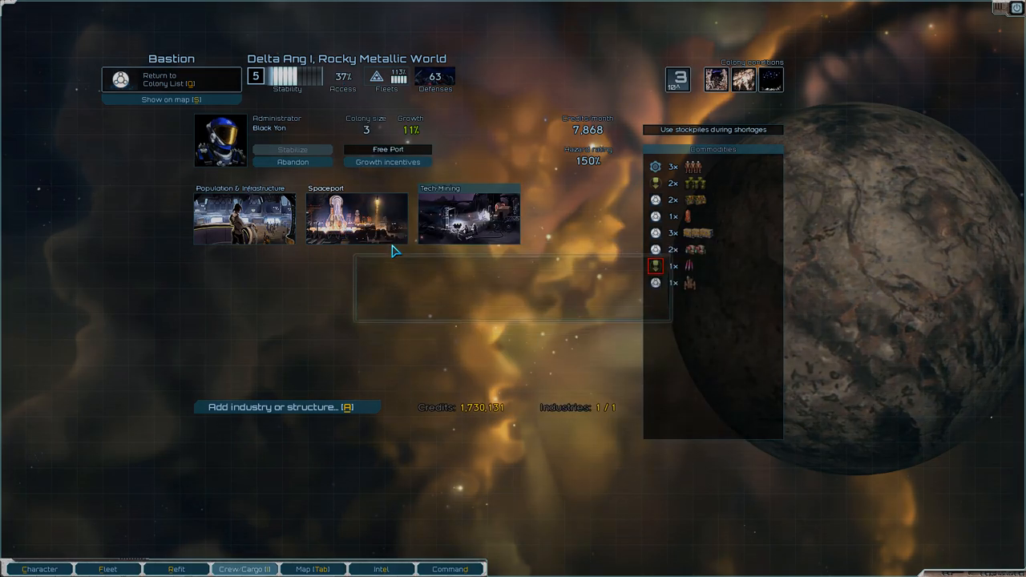
left_click(526, 321)
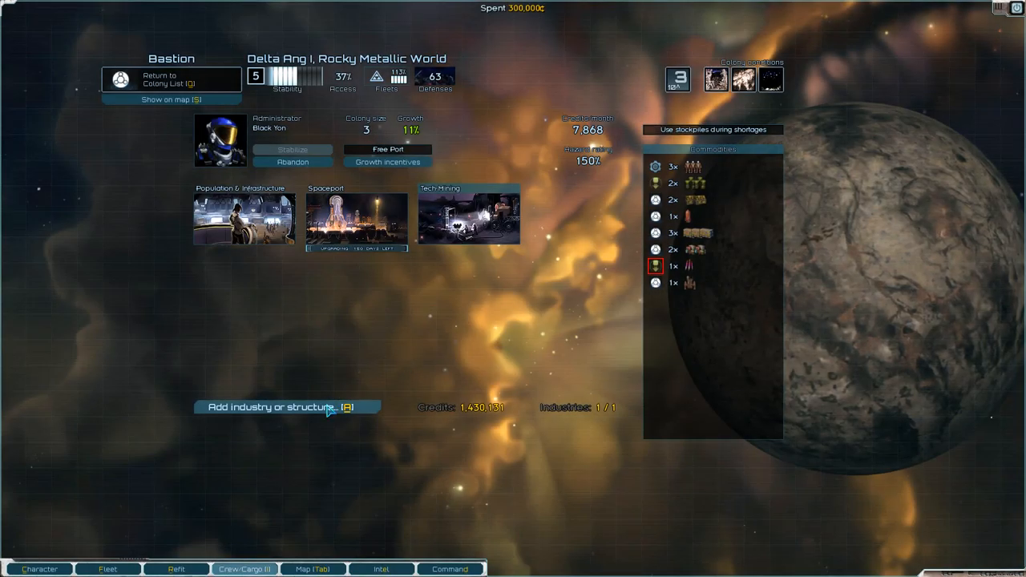
Queue a low-tech Orbital Station for construction
left_click(337, 405)
mouse_move(385, 204)
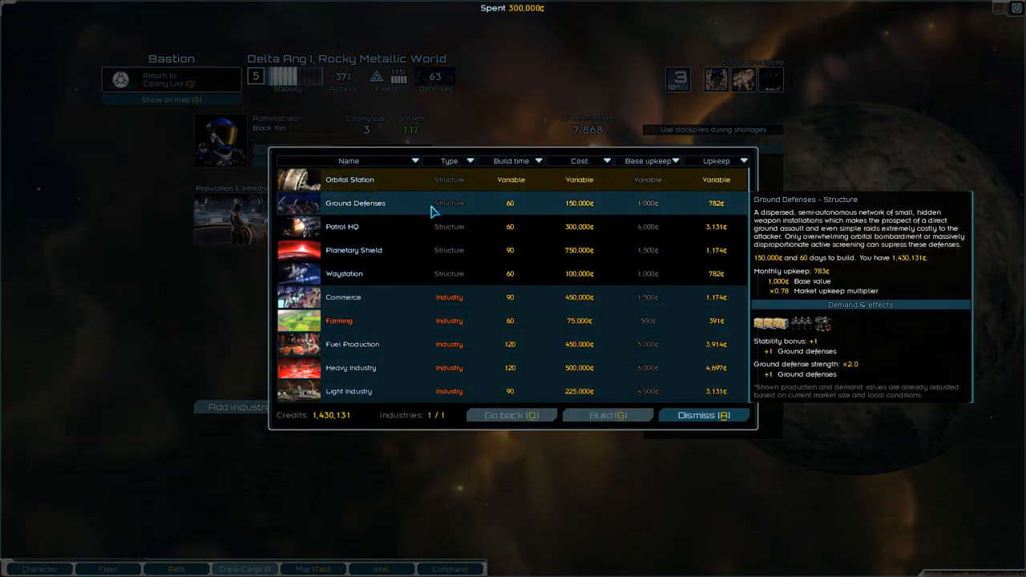
left_click(435, 183)
left_click(424, 204)
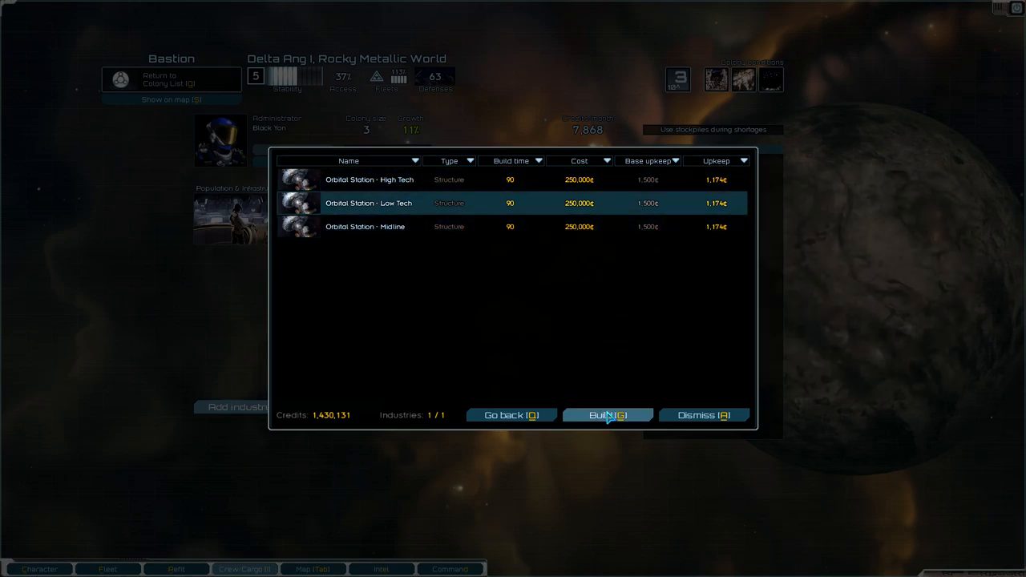
left_click(608, 416)
Queue Ground Defenses and a Patrol HQ for construction
left_click(353, 411)
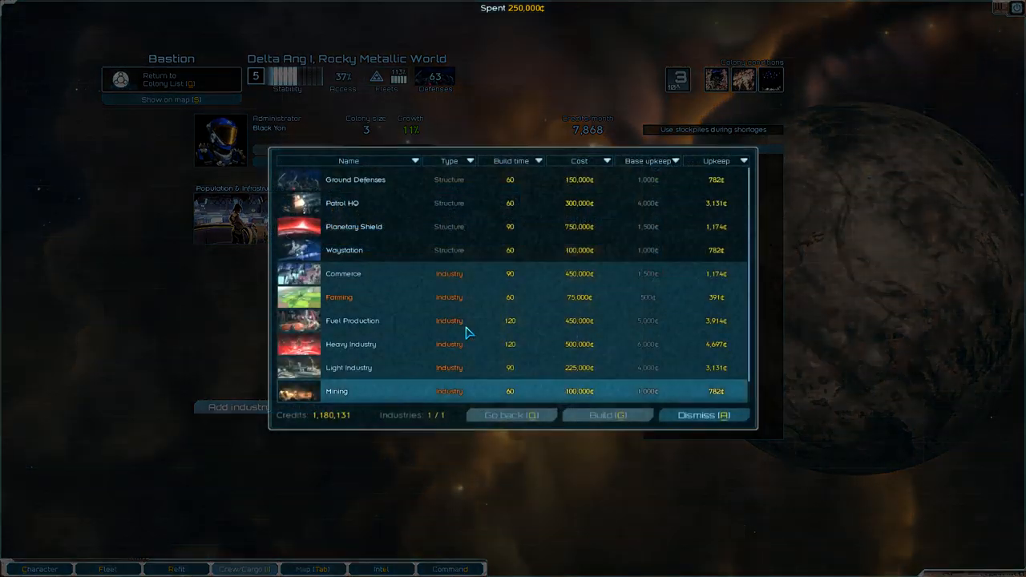
left_click(412, 186)
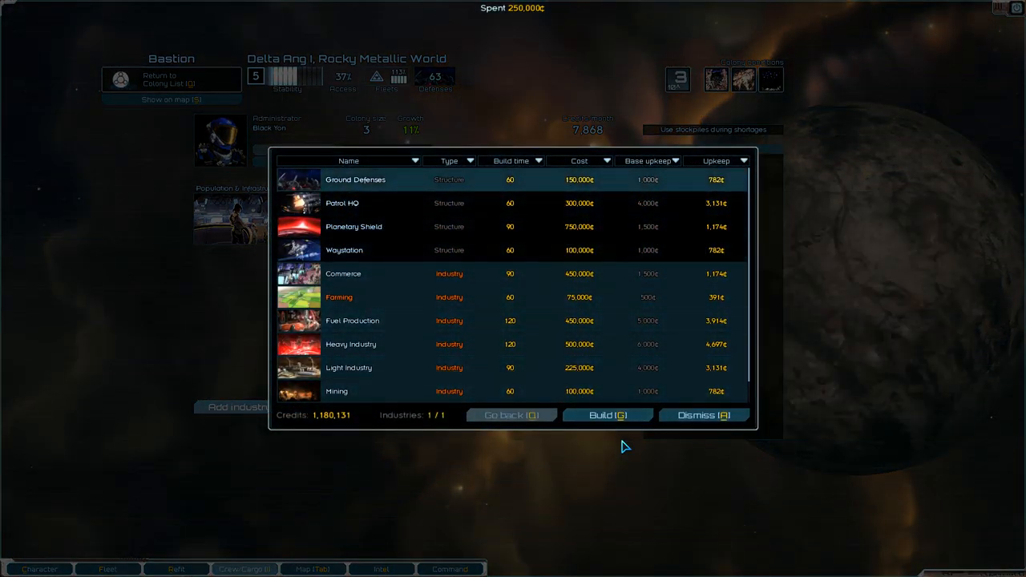
left_click(603, 416)
left_click(321, 410)
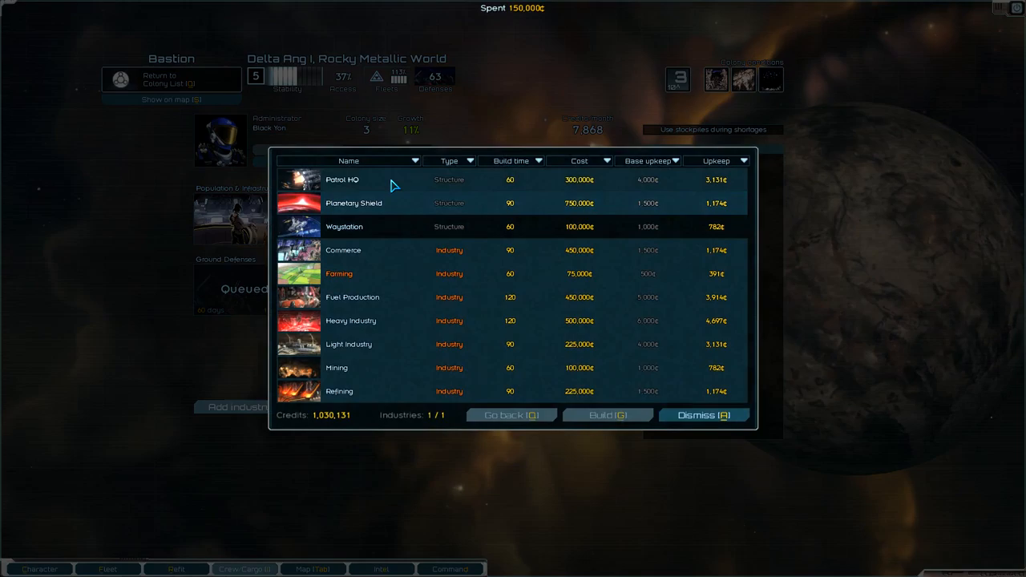
left_click(393, 185)
key("g")
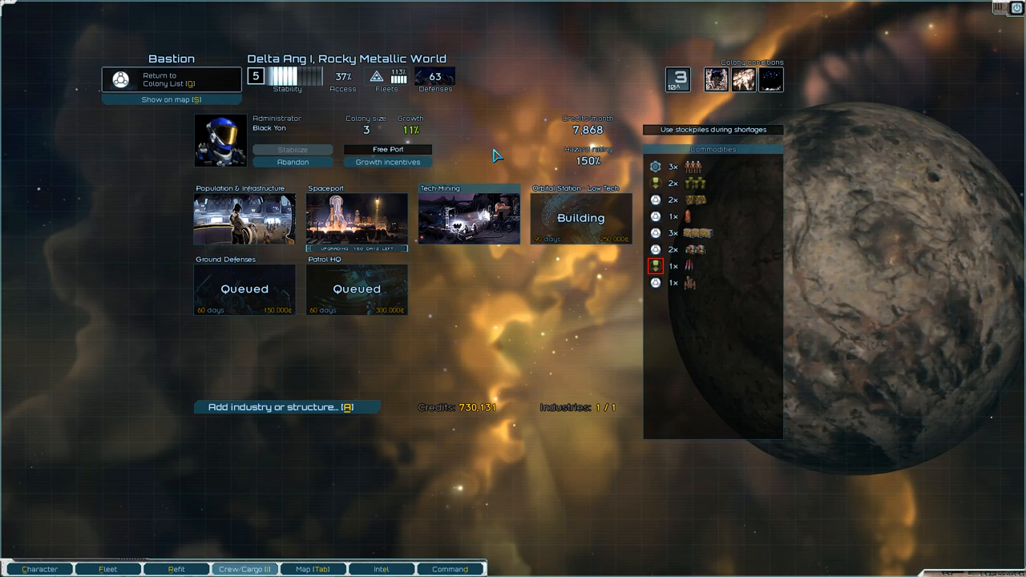
mouse_move(469, 218)
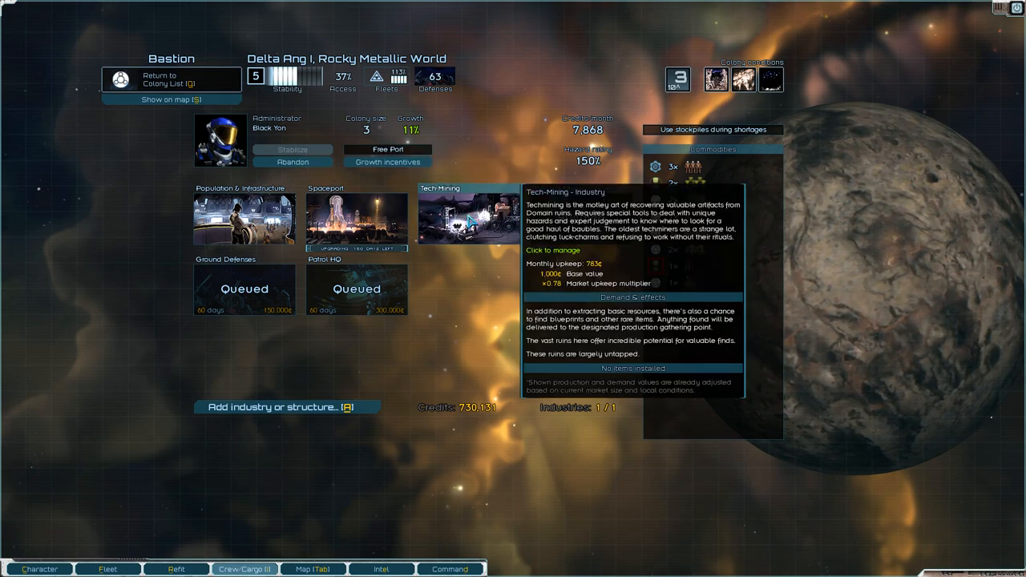
Leave colony management and bring up the fleet roster
key("Escape")
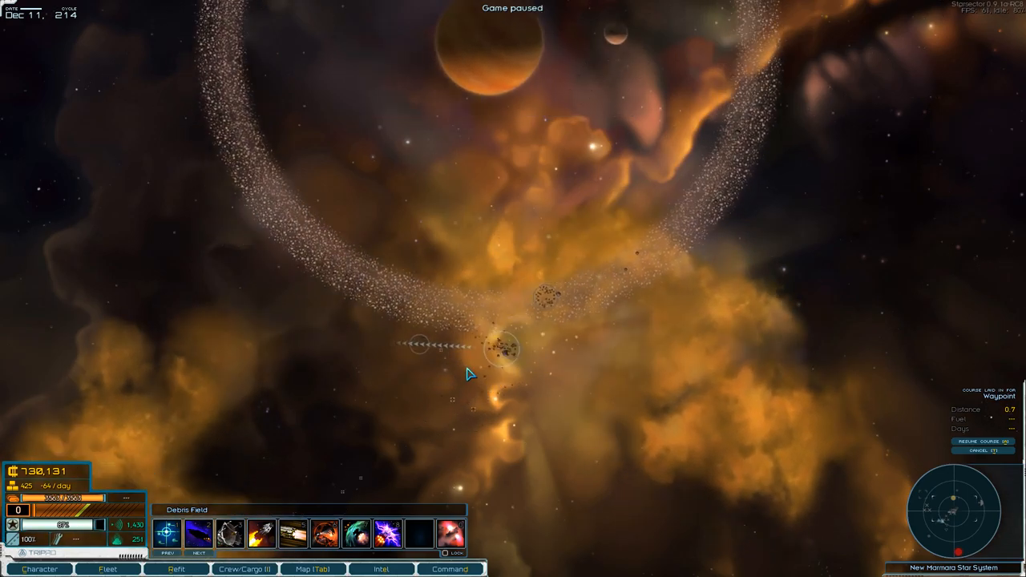
key("f")
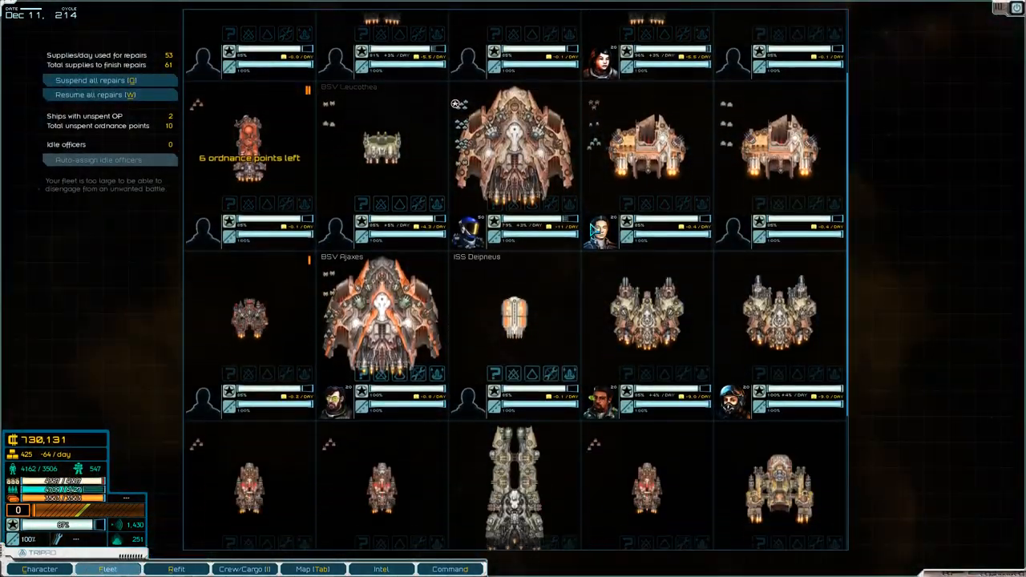
scroll(525, 465, "down", 4)
scroll(525, 465, "down", 1)
scroll(525, 465, "up", 3)
scroll(525, 465, "up", 3)
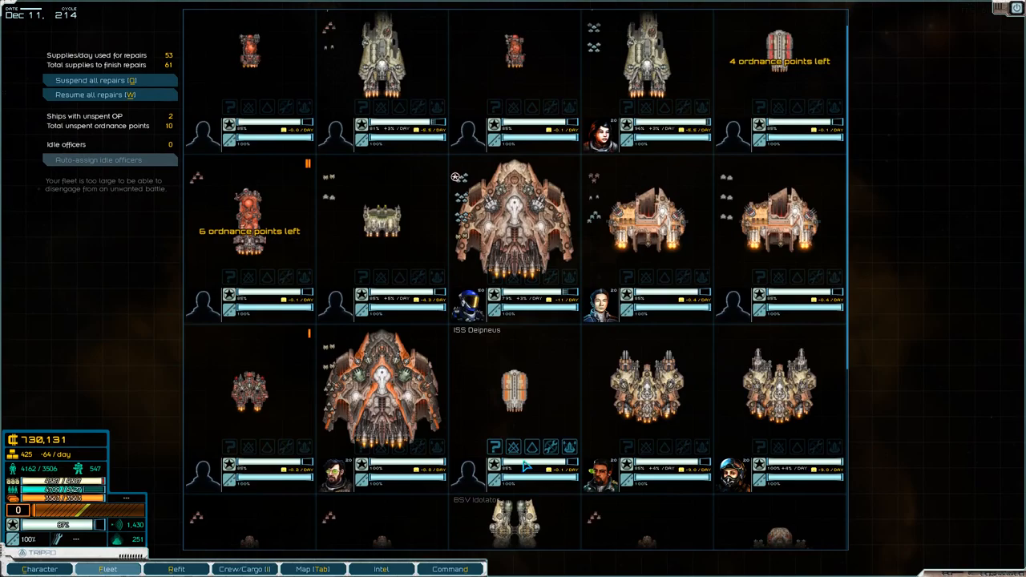
Filter custom production hulls by Capitals, Cruisers, Destroyers and Frigates in turn
left_click(450, 569)
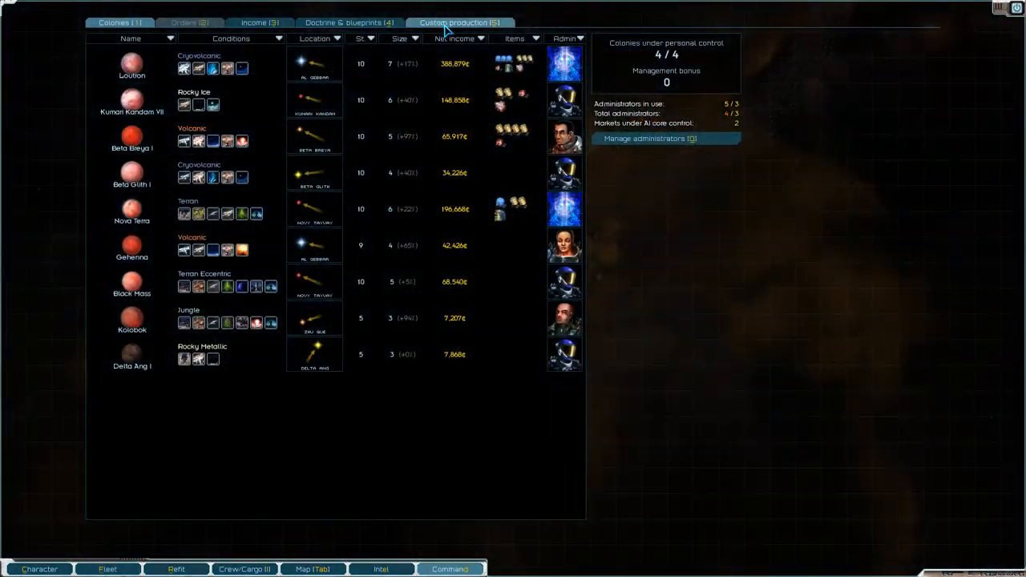
left_click(447, 24)
mouse_move(168, 123)
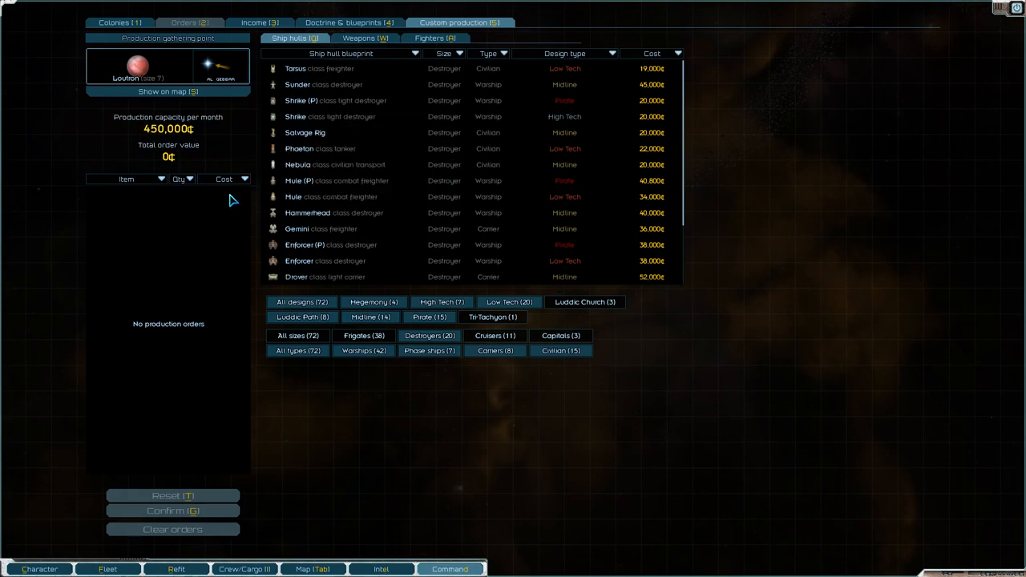
left_click(553, 340)
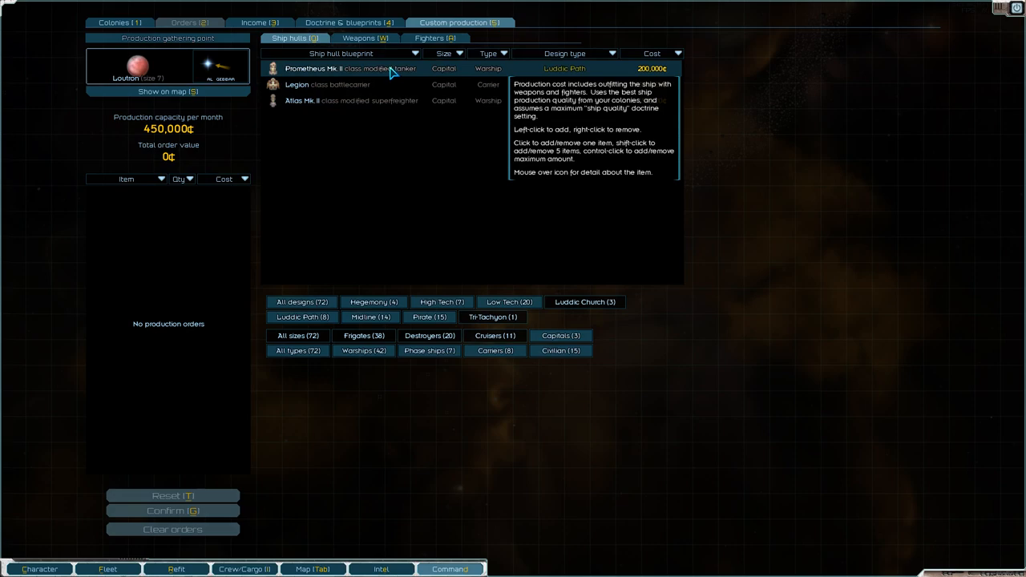
left_click(491, 337)
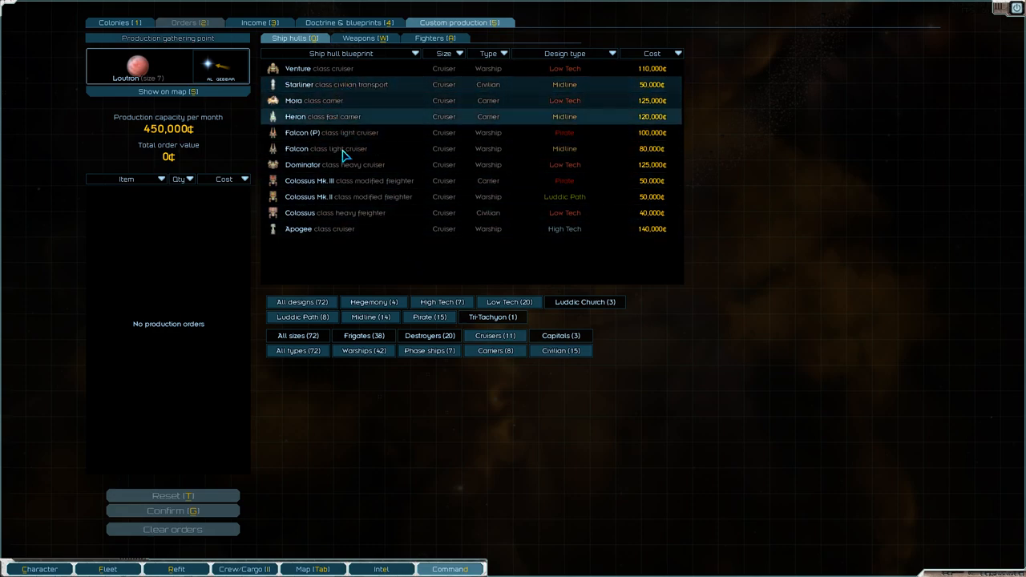
left_click(430, 336)
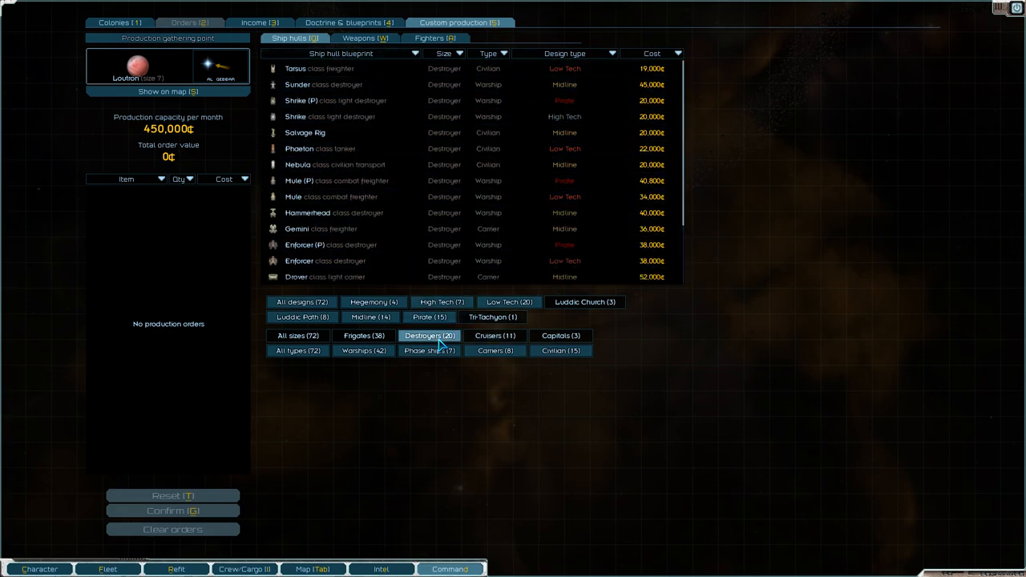
scroll(377, 335, "down", 5)
left_click(358, 335)
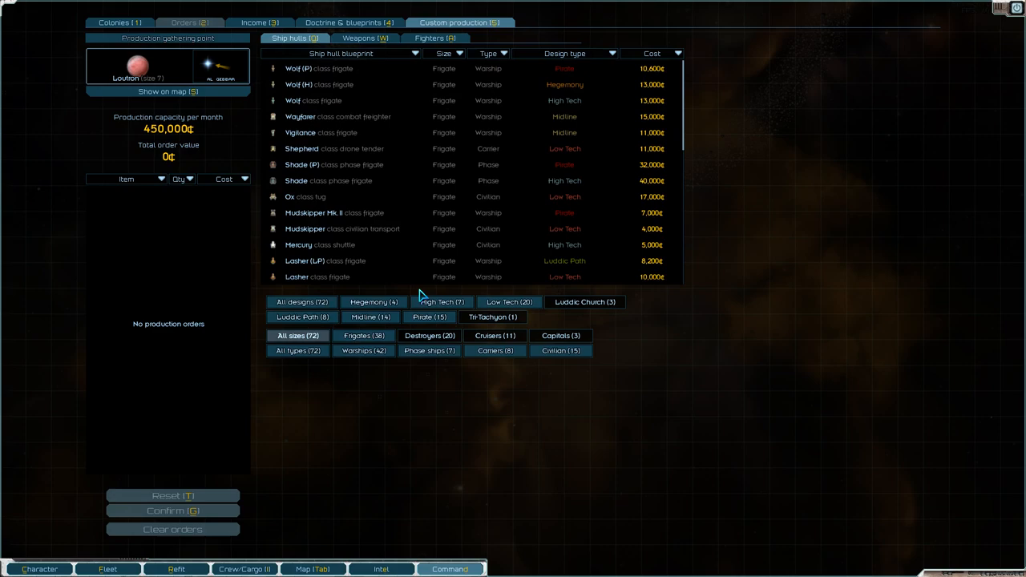
Review doctrine and blueprint priorities, then the fleet and colony income breakdown
left_click(367, 22)
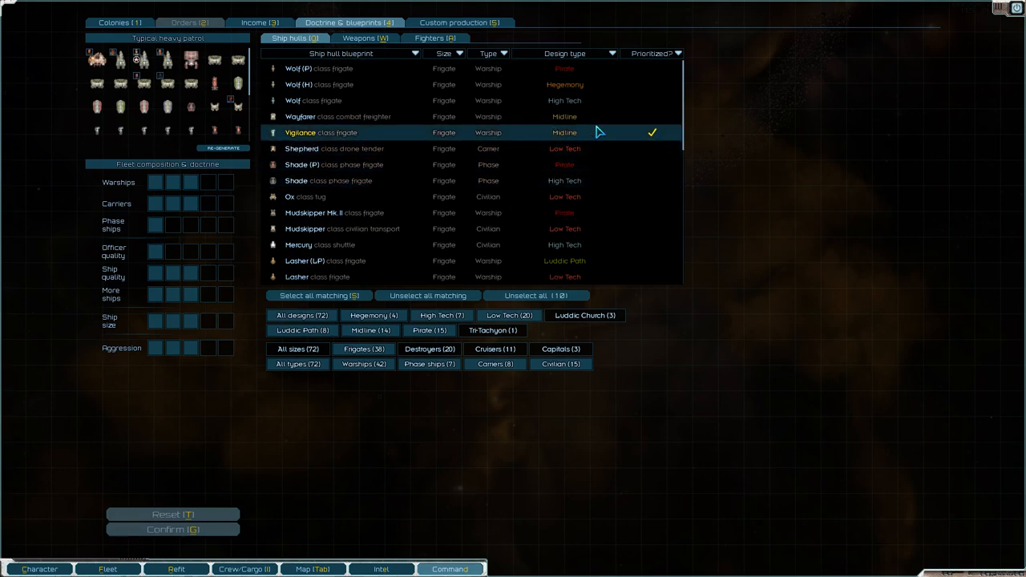
left_click(257, 24)
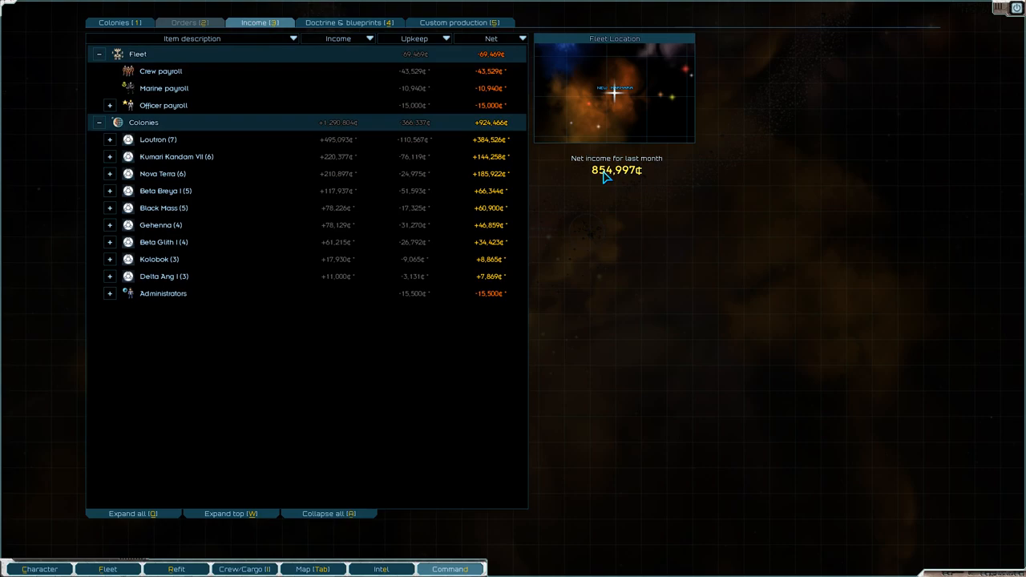
Check the colonies list, survey the hyperspace sector map, then show the New Marmara system map
left_click(129, 24)
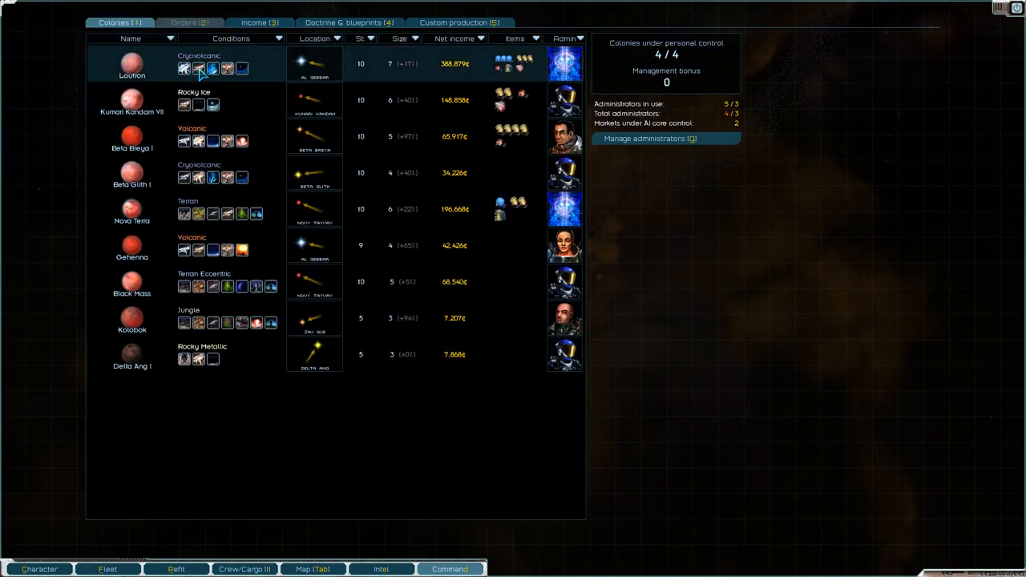
key("Escape")
key("Tab")
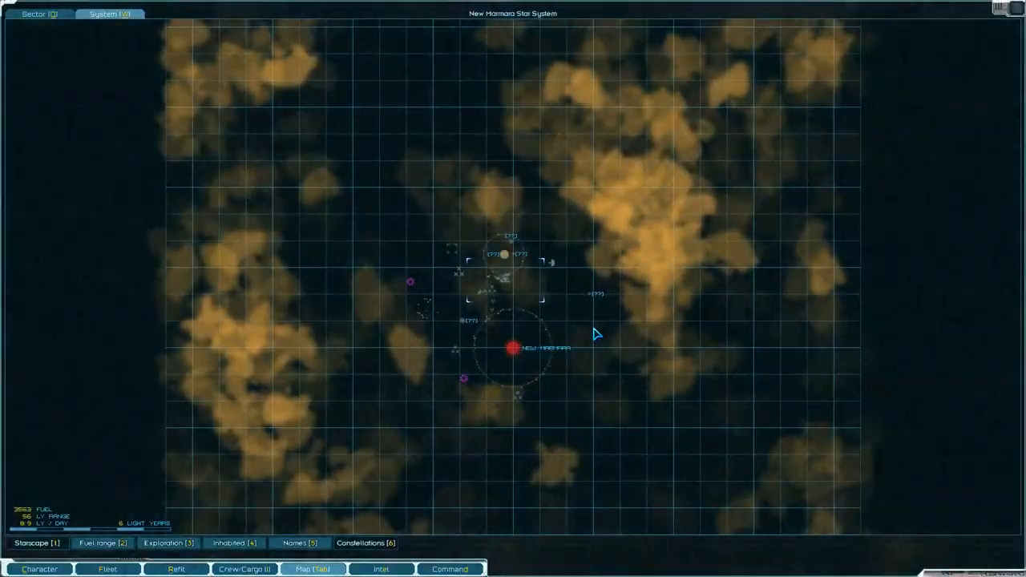
key("q")
scroll(595, 335, "down", 5)
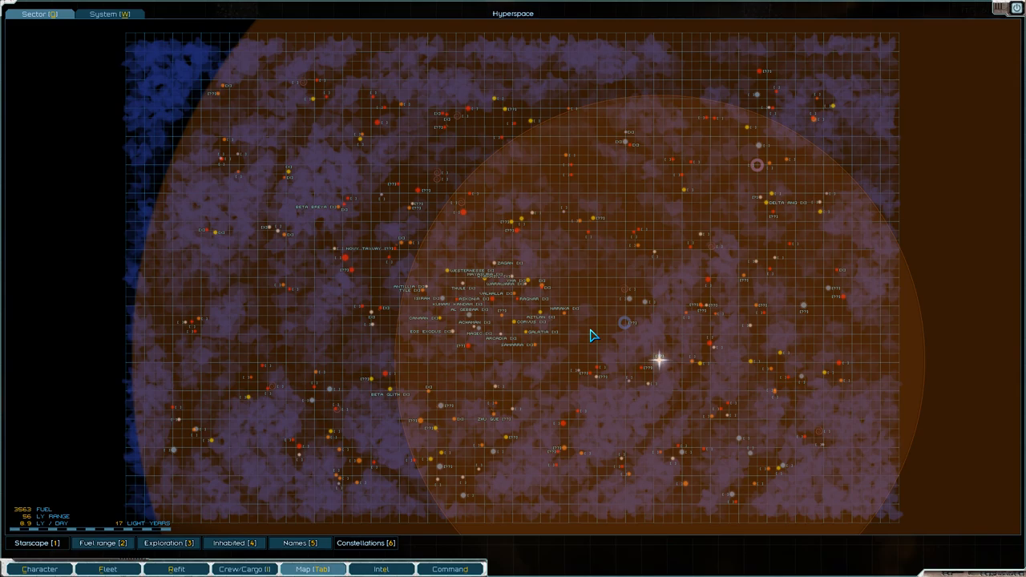
scroll(611, 344, "up", 3)
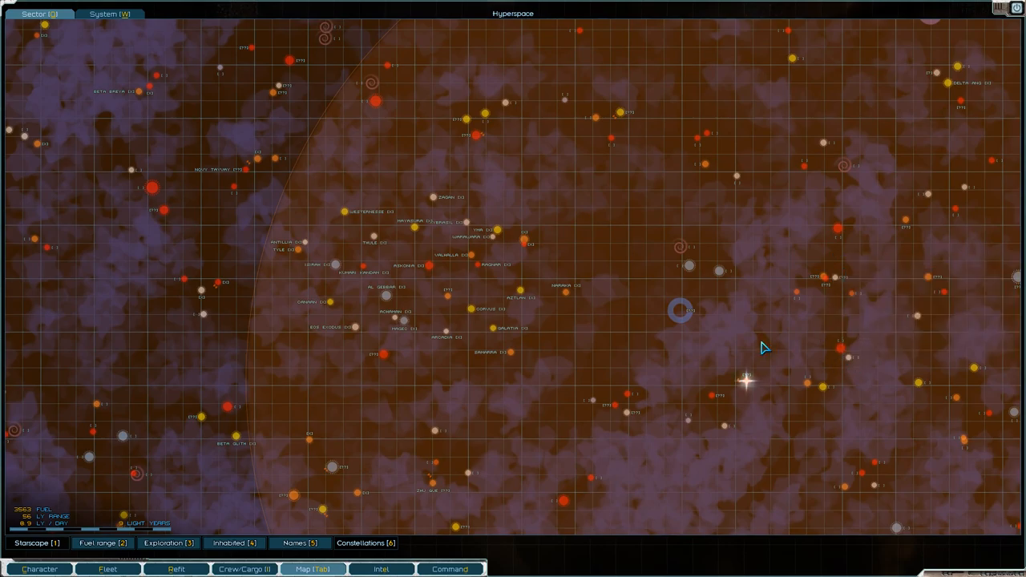
scroll(758, 347, "down", 1)
scroll(754, 348, "down", 2)
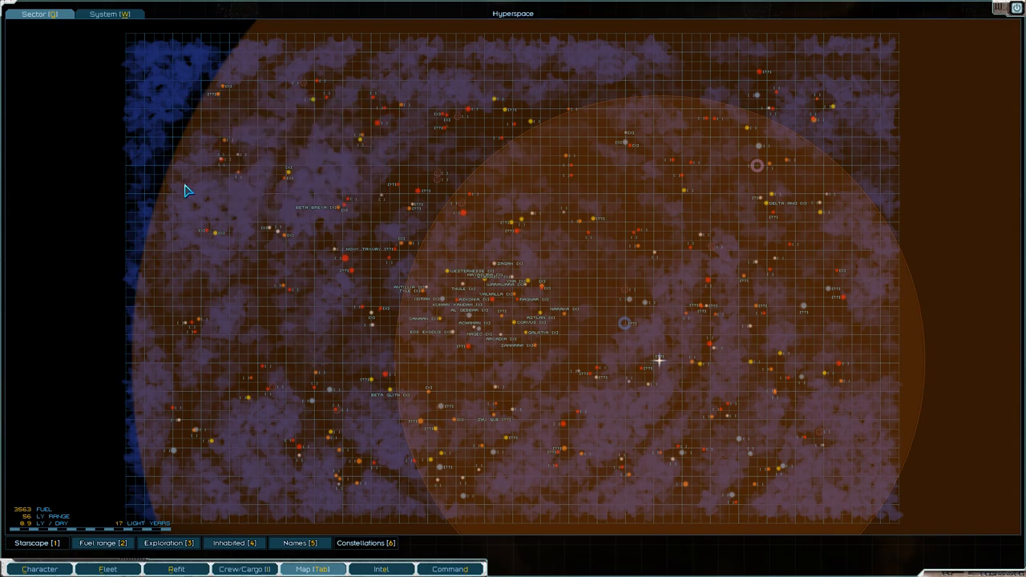
left_click(133, 16)
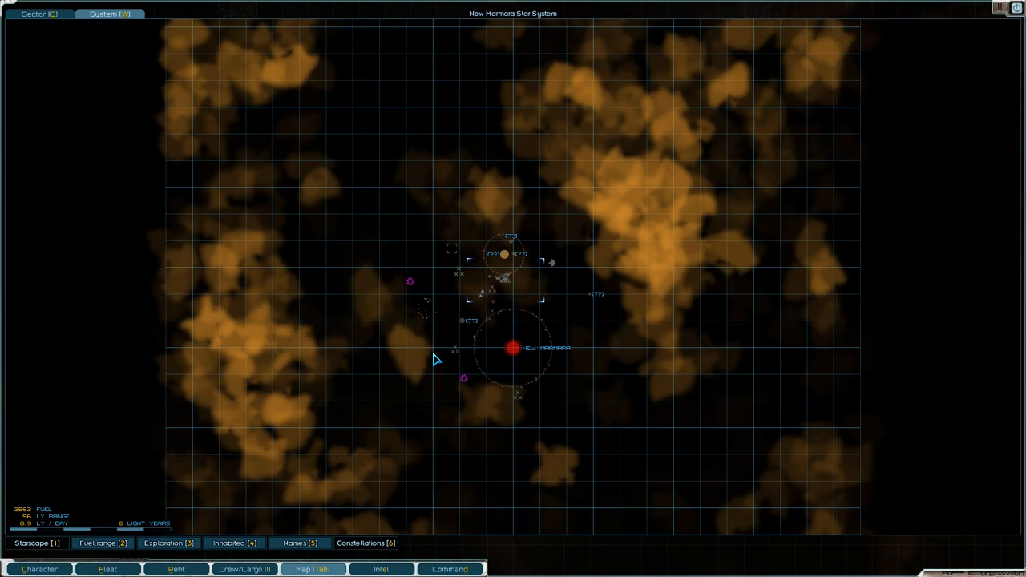
Assess and salvage the debris field, collecting supplies, fuel, machinery, metals and a weapon, then pause at New Marmara
key("Tab")
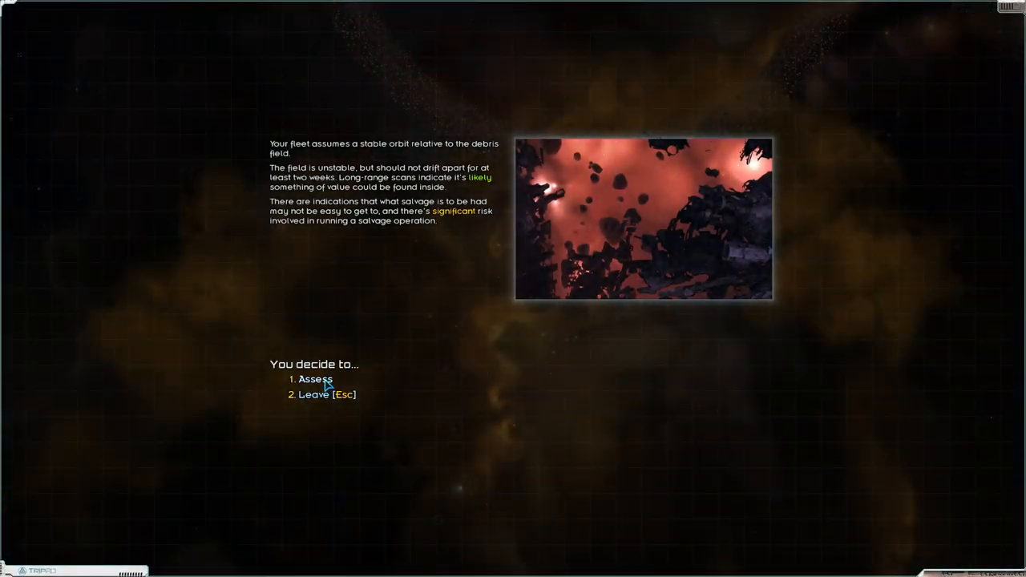
left_click(326, 384)
left_click(336, 381)
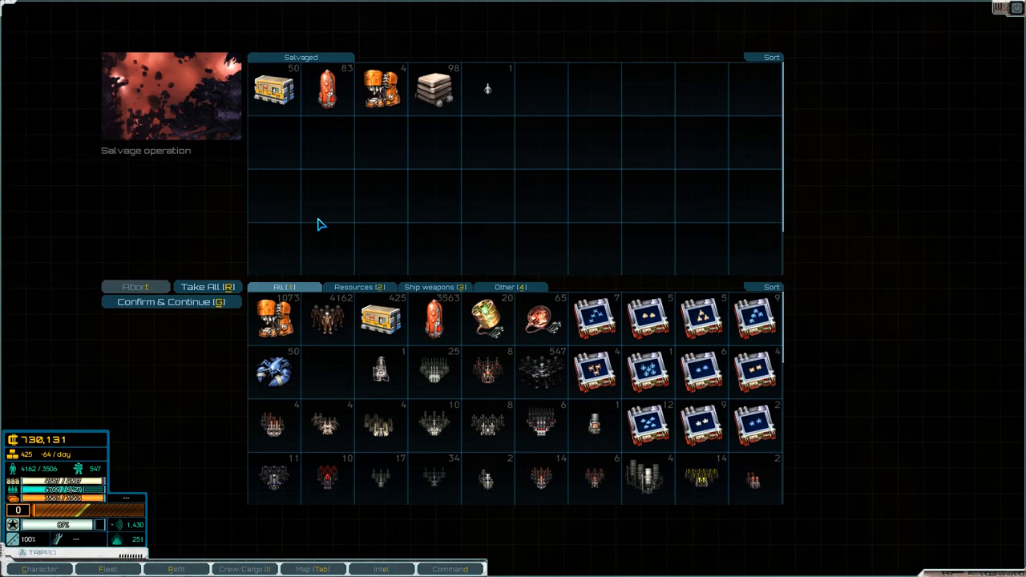
left_click(214, 308)
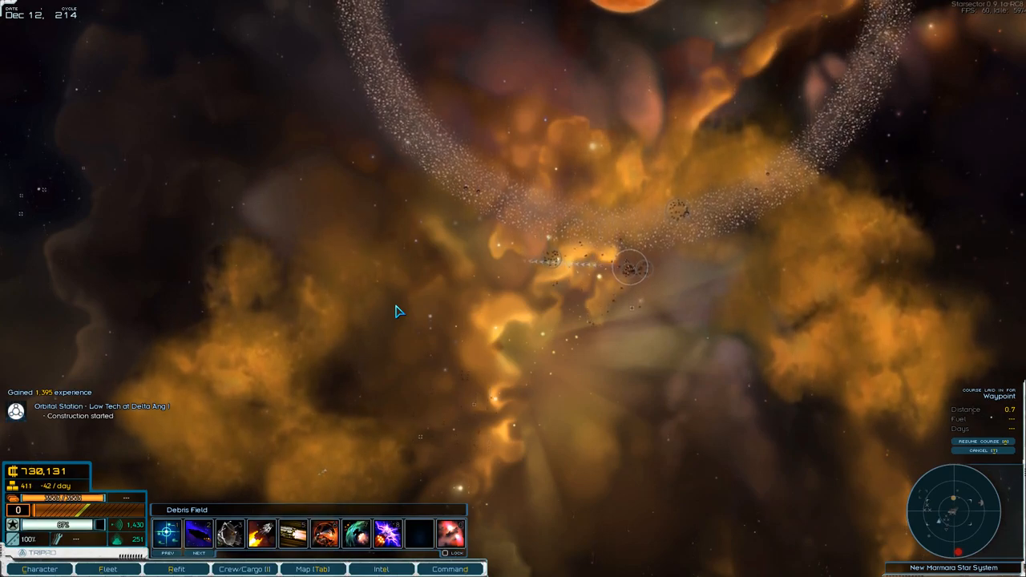
key("space")
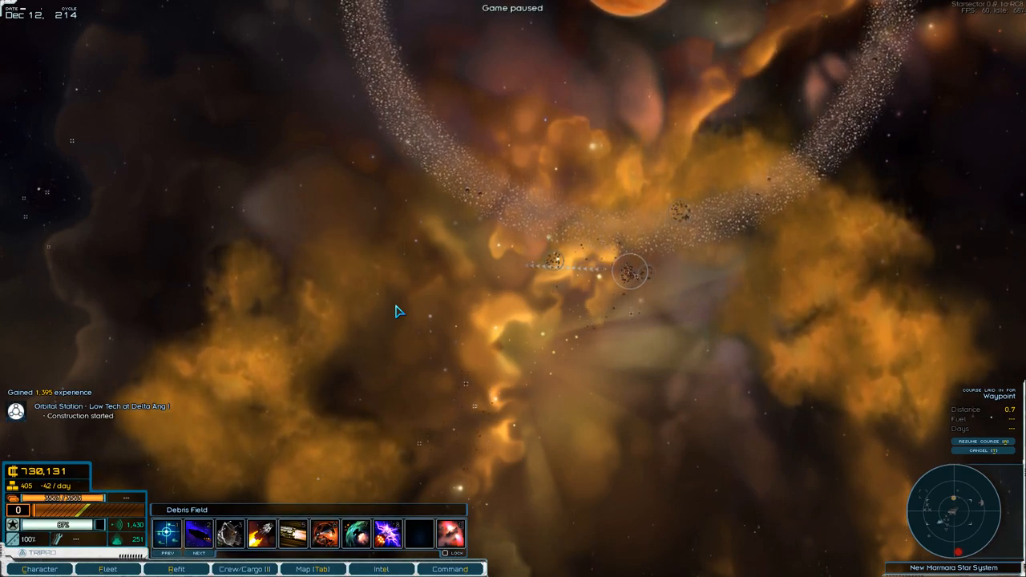